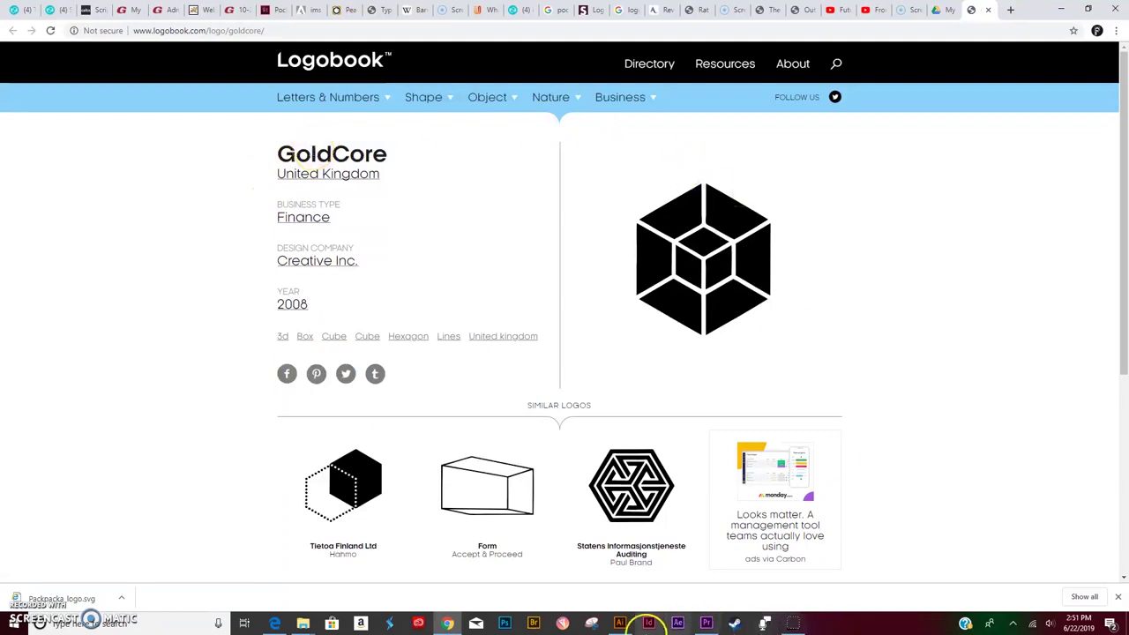
# Switch to Illustrator's guides template, hide the Step 1 to Step 4 and Final layers, and show the Logo Template layer
pyautogui.click(620, 621)
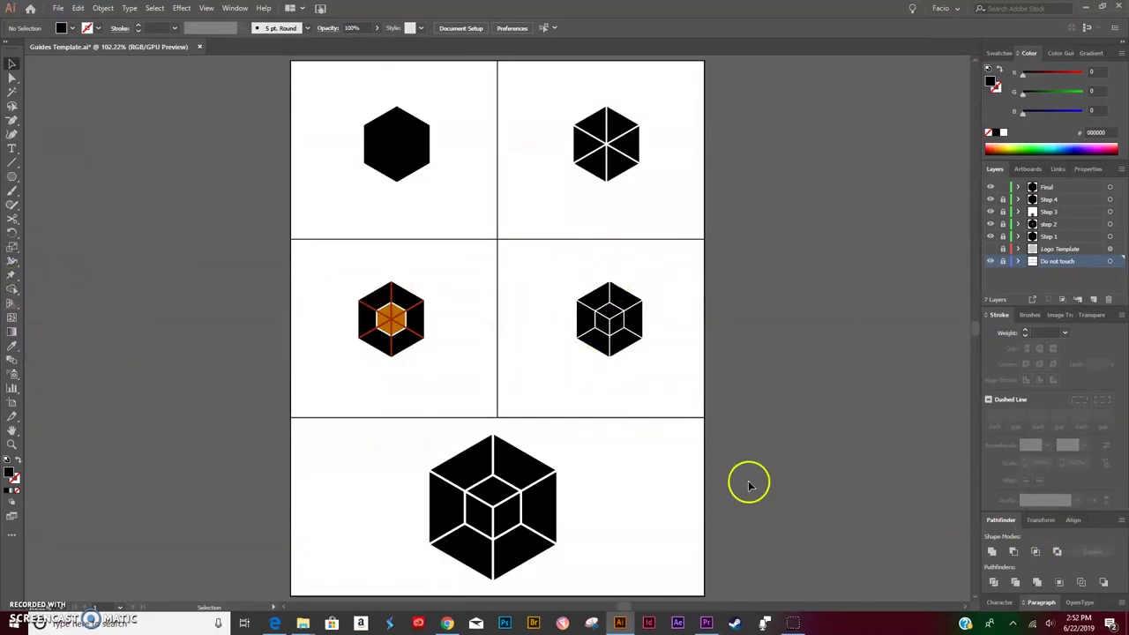
pyautogui.click(991, 236)
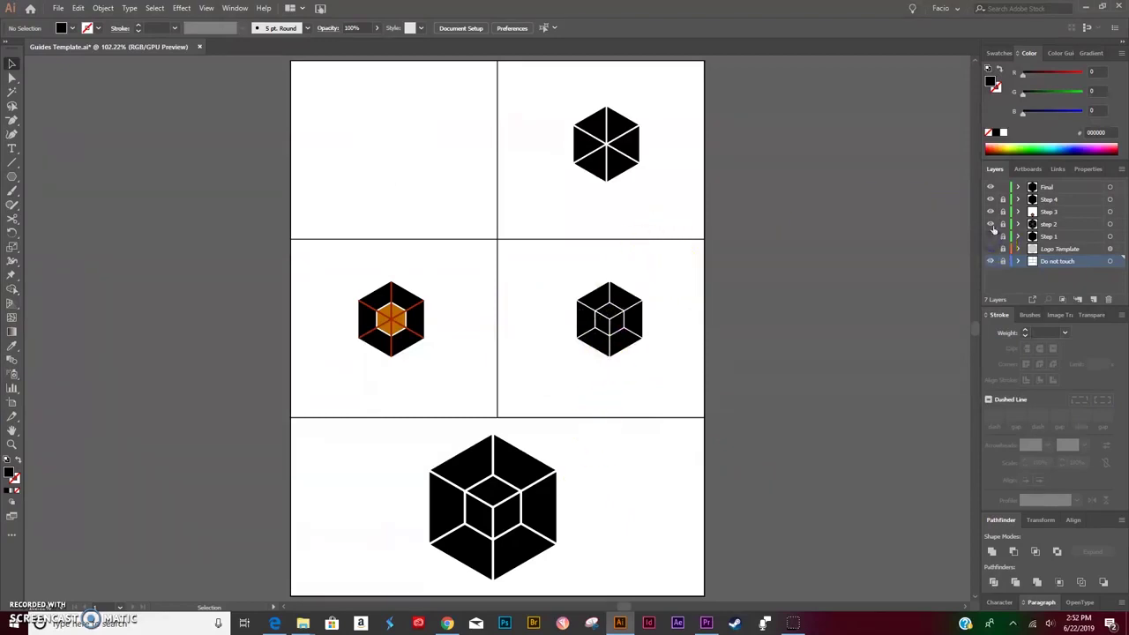
pyautogui.click(991, 225)
pyautogui.click(990, 212)
pyautogui.click(991, 199)
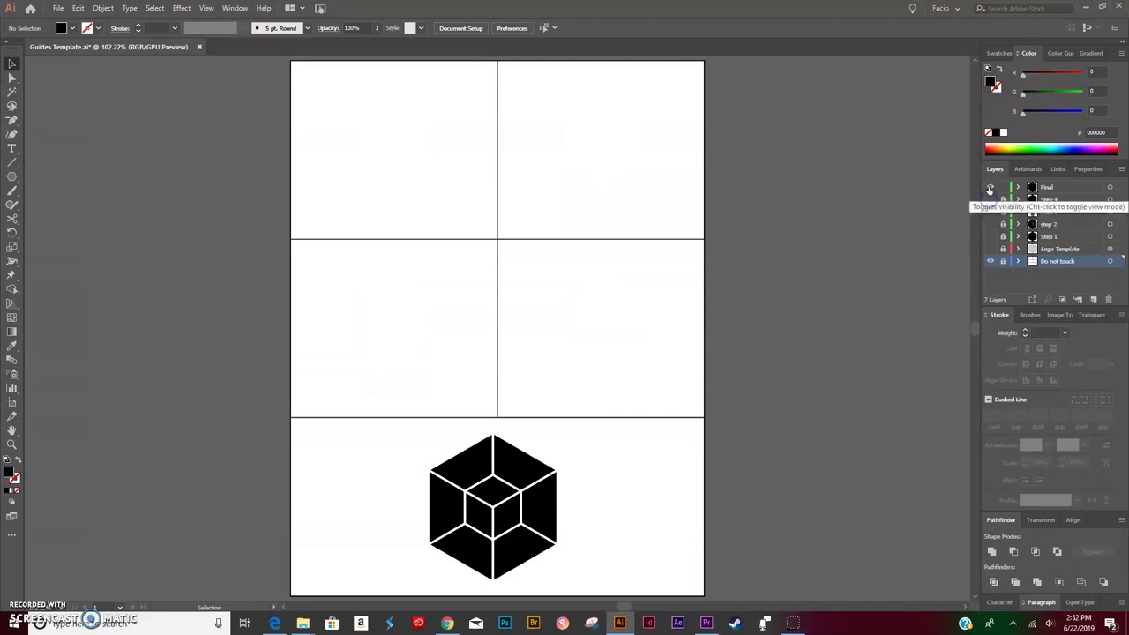
pyautogui.click(990, 187)
pyautogui.click(991, 249)
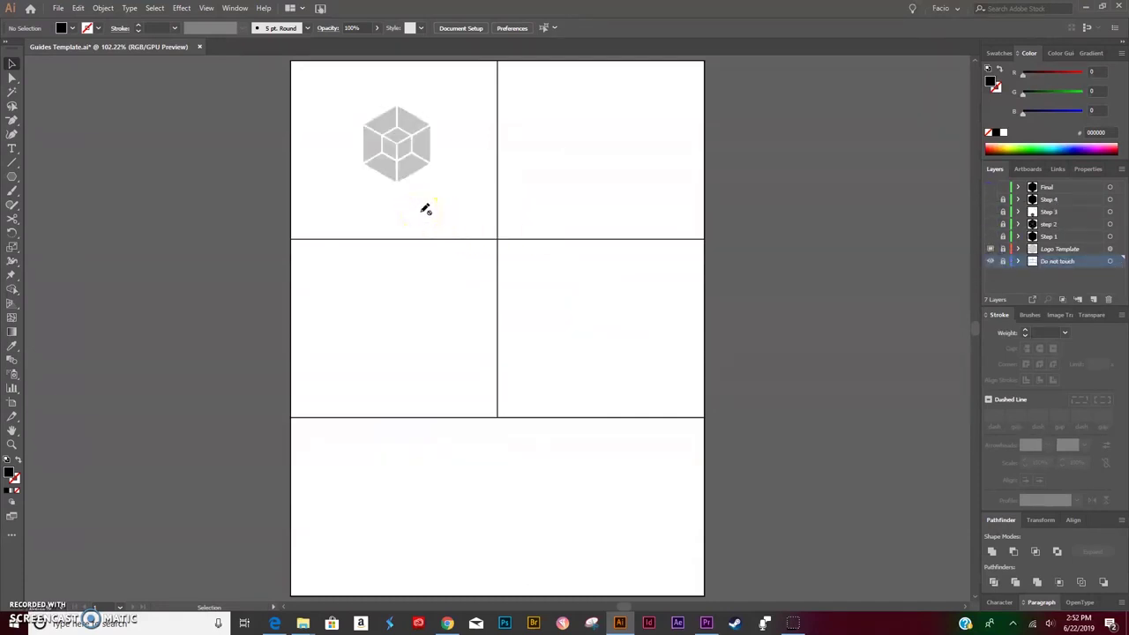
# Lock the Final layer and add a new layer above it for tracing the logo template
pyautogui.hotkey('ctrl', '=')
pyautogui.hotkey('ctrl', '=')
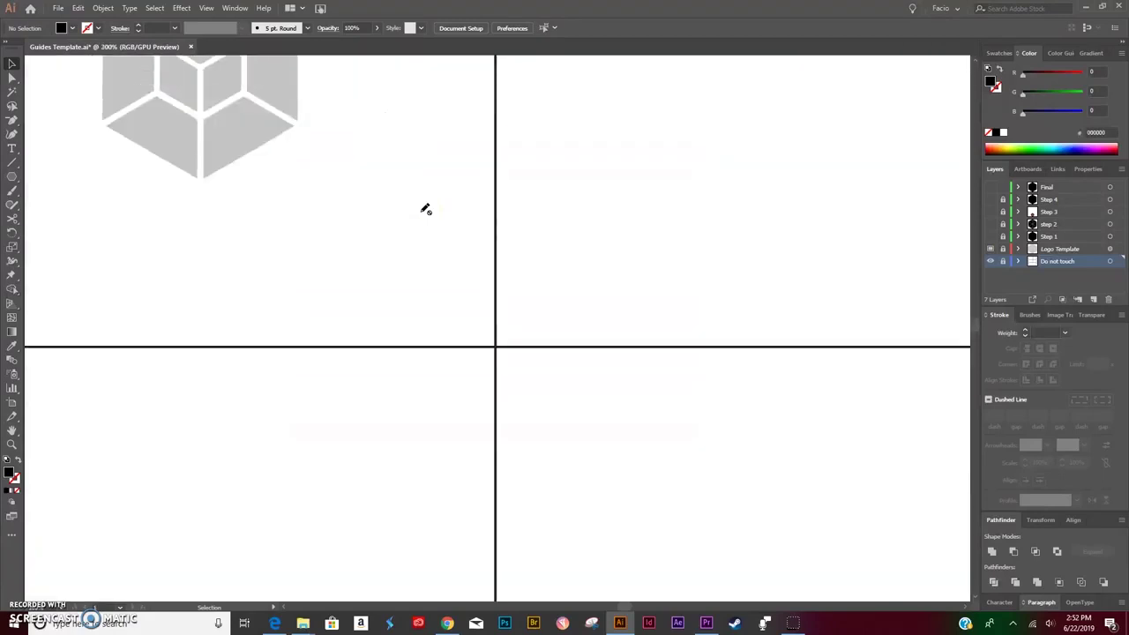
pyautogui.hotkey('ctrl', '=')
pyautogui.hscroll(-5, 426, 209)
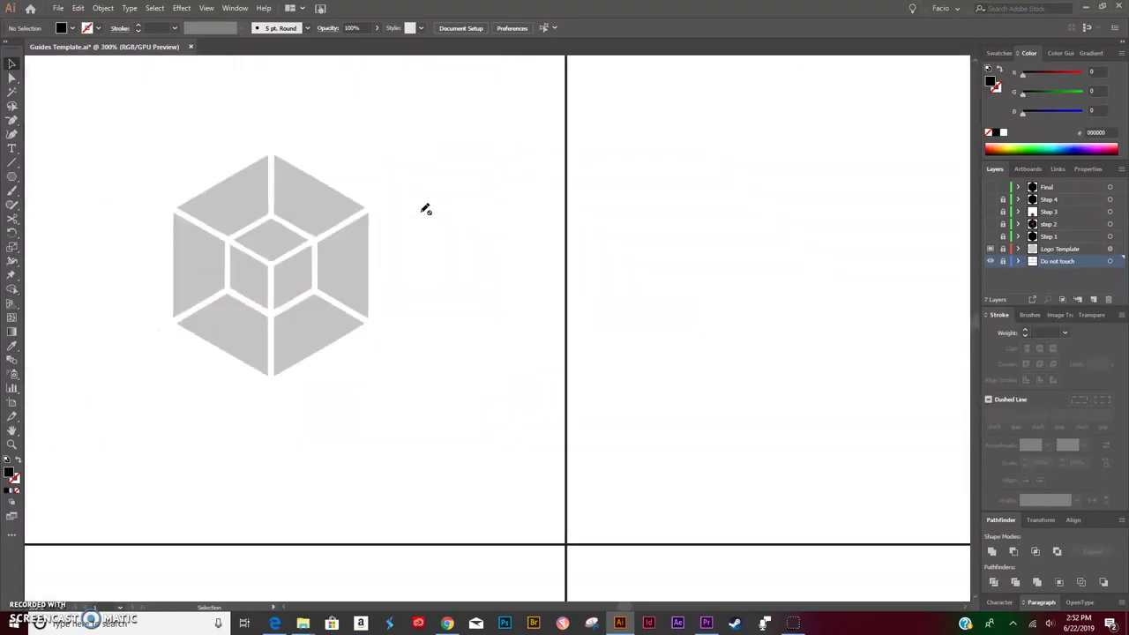
pyautogui.scroll(2, 426, 209)
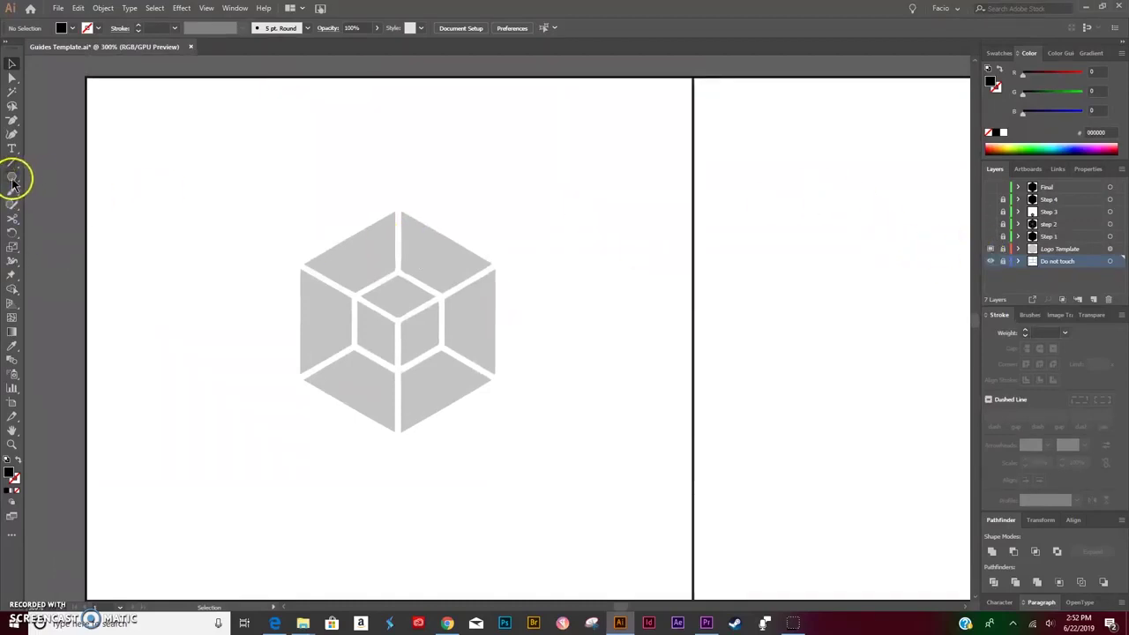
pyautogui.click(1043, 187)
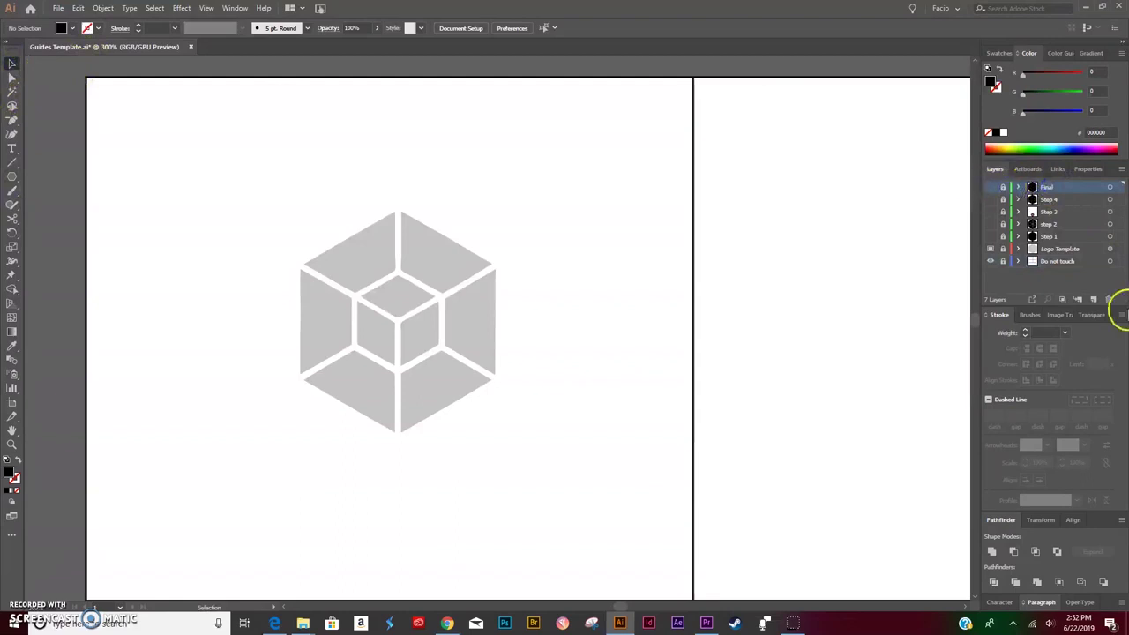
pyautogui.click(1094, 299)
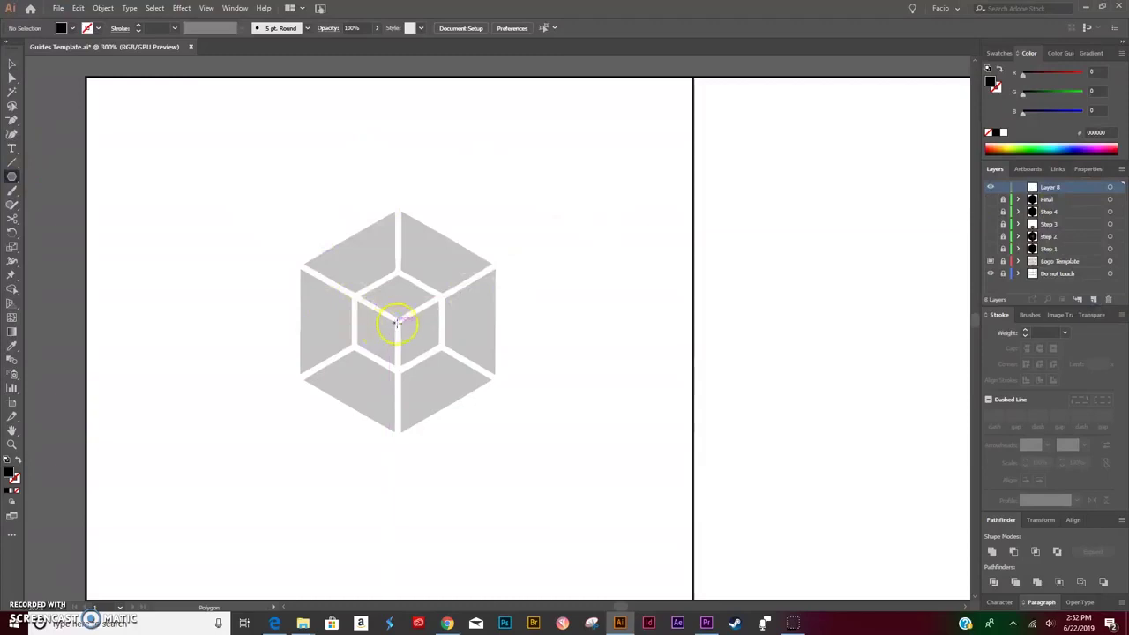
# Create a black six-sided polygon with a 0.6944 in radius, centred on the template logo
pyautogui.click(12, 180)
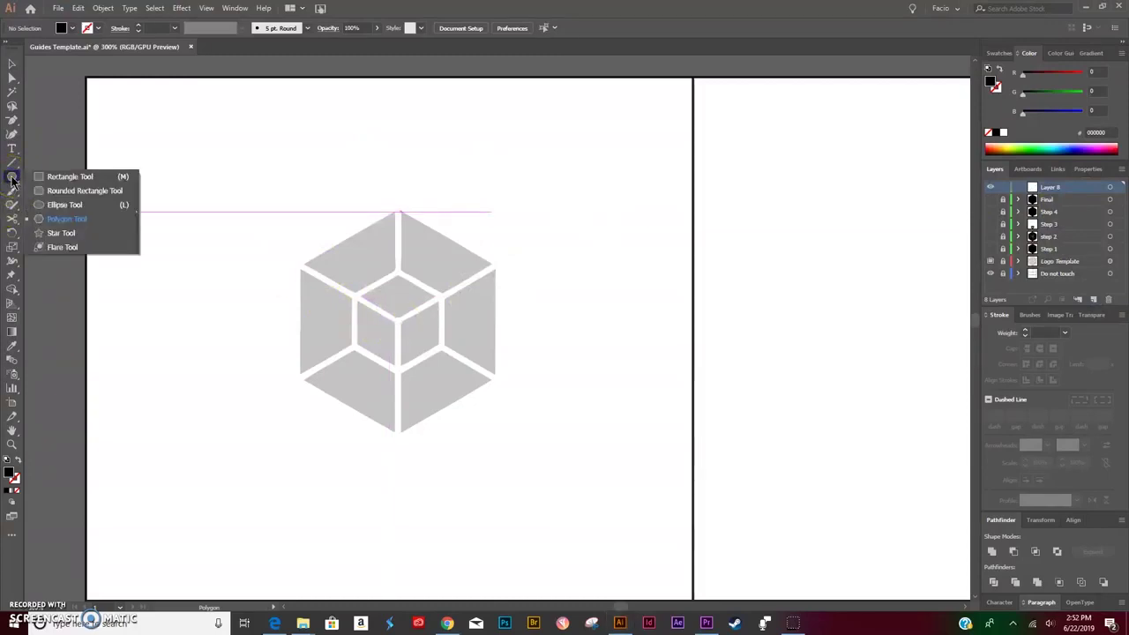
pyautogui.click(62, 205)
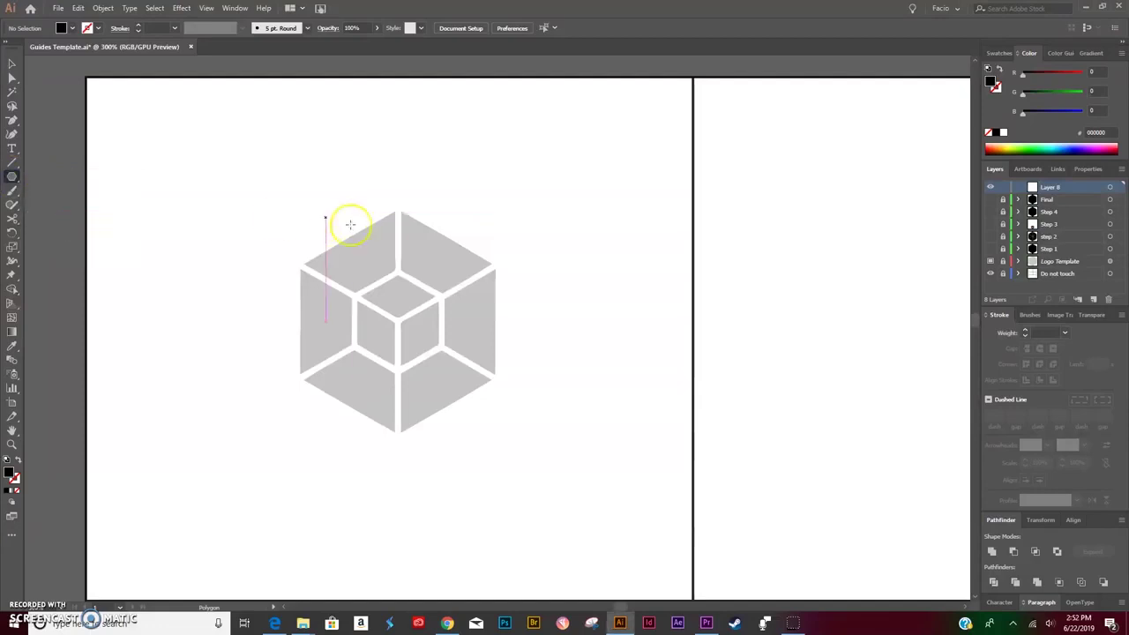
pyautogui.click(399, 317)
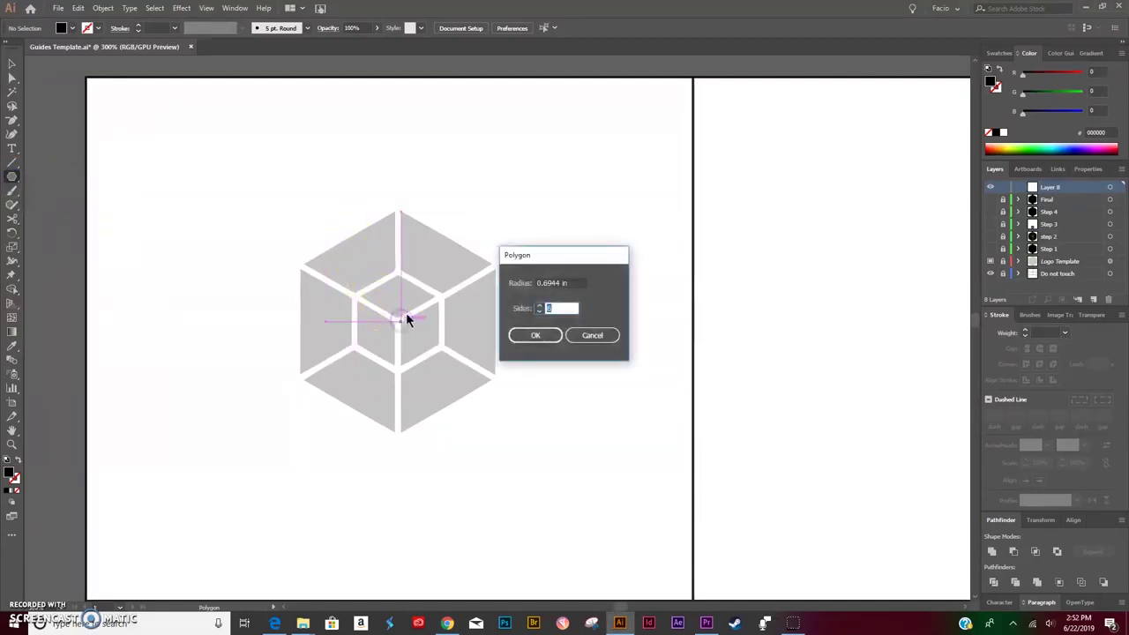
pyautogui.click(534, 334)
pyautogui.press('v')
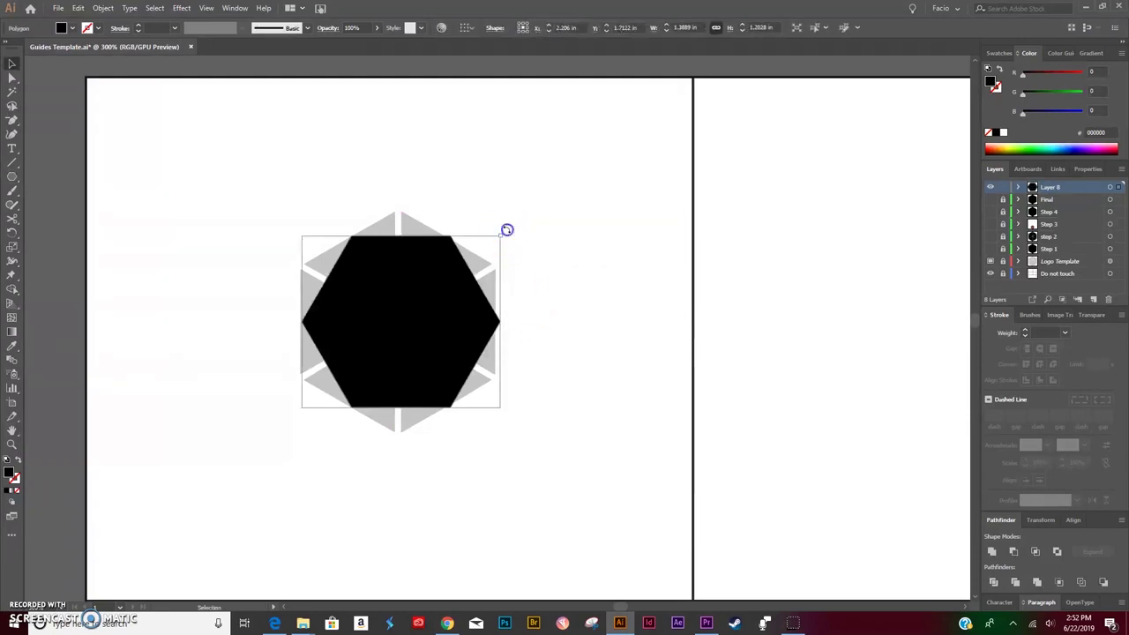
# Rotate the hexagon to stand on a corner, then nudge and scale it to about 1.39 by 1.61 in, covering the template
pyautogui.moveTo(510, 232); pyautogui.dragTo(494, 443)
pyautogui.moveTo(487, 223); pyautogui.dragTo(514, 213)
pyautogui.press('Left')
pyautogui.press('Left')
pyautogui.press('Left')
pyautogui.press('Down')
pyautogui.press('Right')
pyautogui.press('Right')
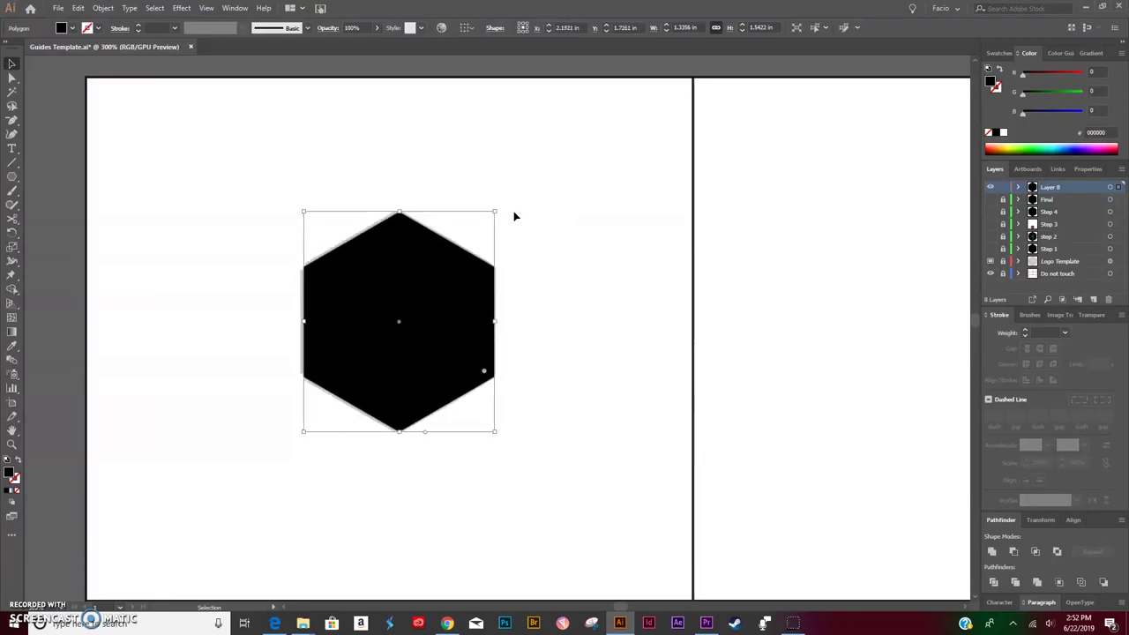
pyautogui.press('Down')
pyautogui.press('Left')
pyautogui.press('Right')
pyautogui.moveTo(495, 214); pyautogui.dragTo(497, 202)
pyautogui.click(565, 292)
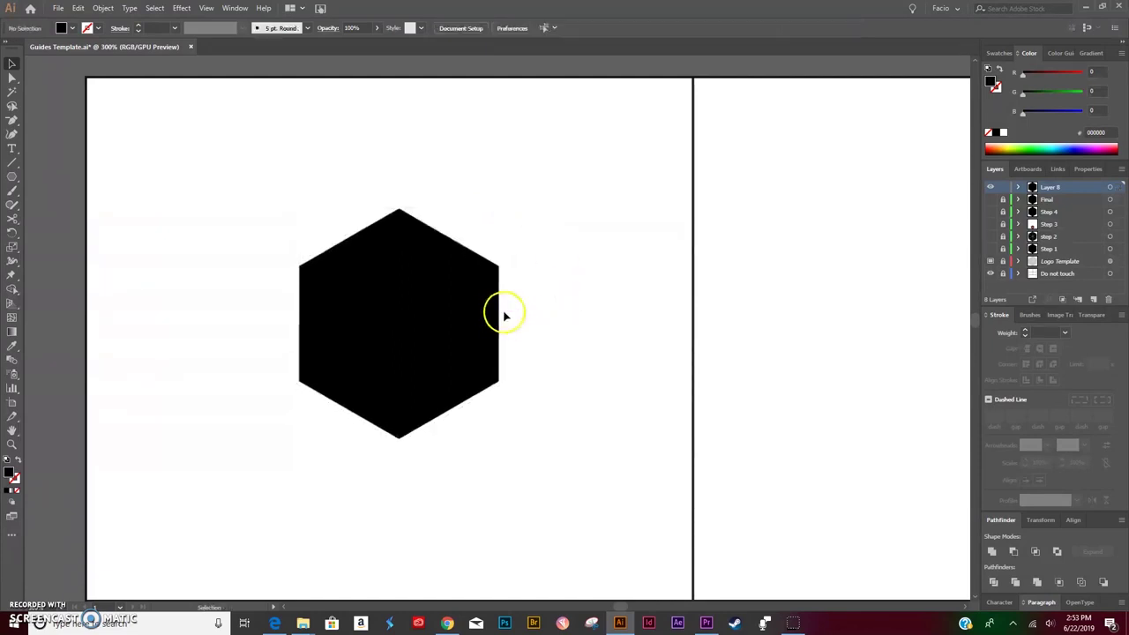
# Compare the hexagon with the template underneath by toggling the new layer's visibility
pyautogui.click(990, 188)
pyautogui.click(990, 188)
pyautogui.click(990, 187)
pyautogui.click(991, 188)
pyautogui.click(431, 280)
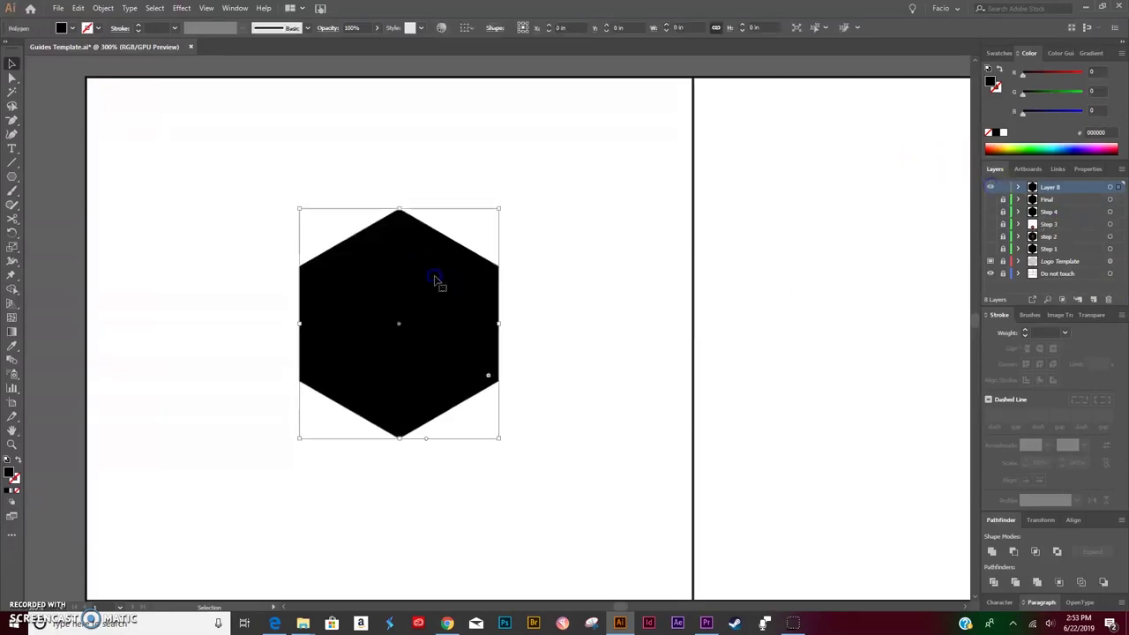
pyautogui.click(204, 132)
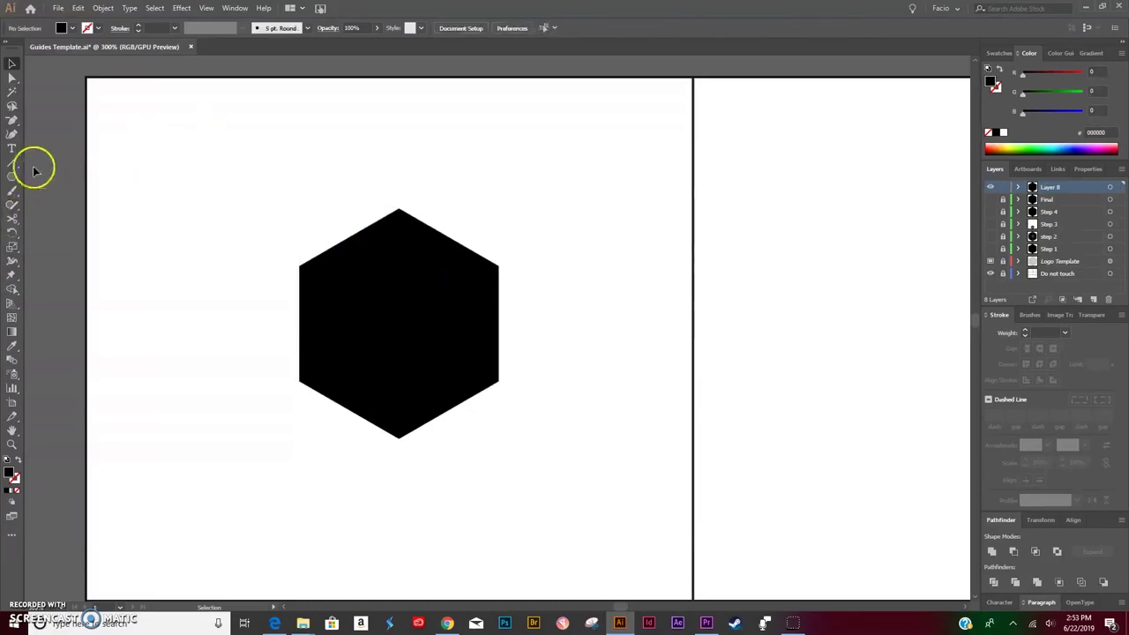
# Set up the Line Segment tool with no fill and a white stroke
pyautogui.moveTo(12, 168); pyautogui.dragTo(64, 169)
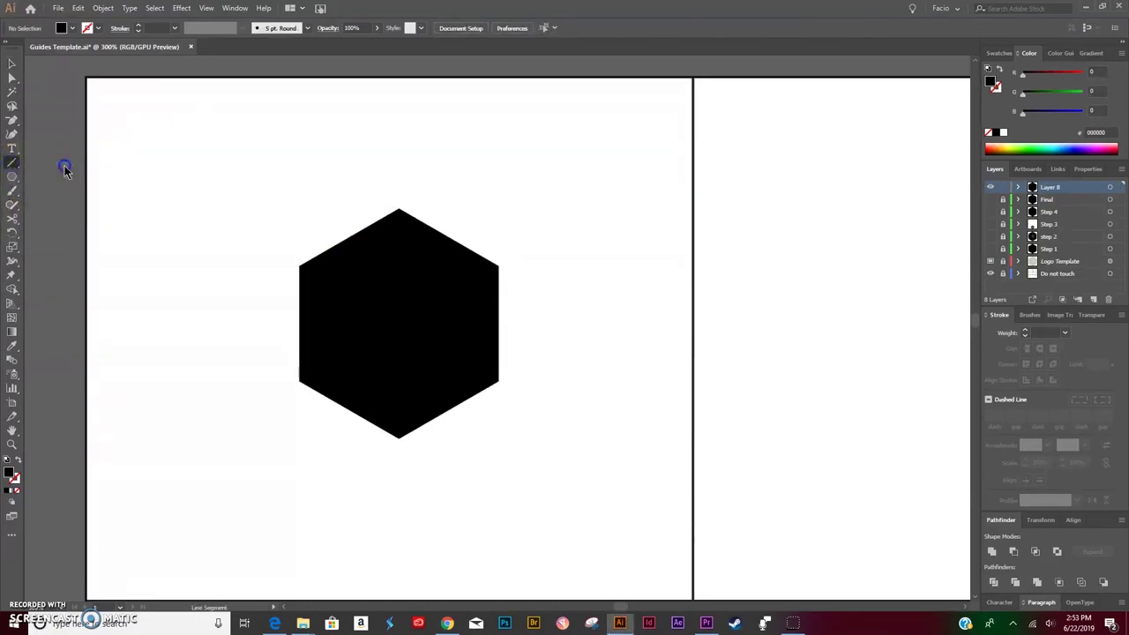
pyautogui.click(86, 28)
pyautogui.click(7, 51)
pyautogui.click(94, 30)
pyautogui.click(101, 30)
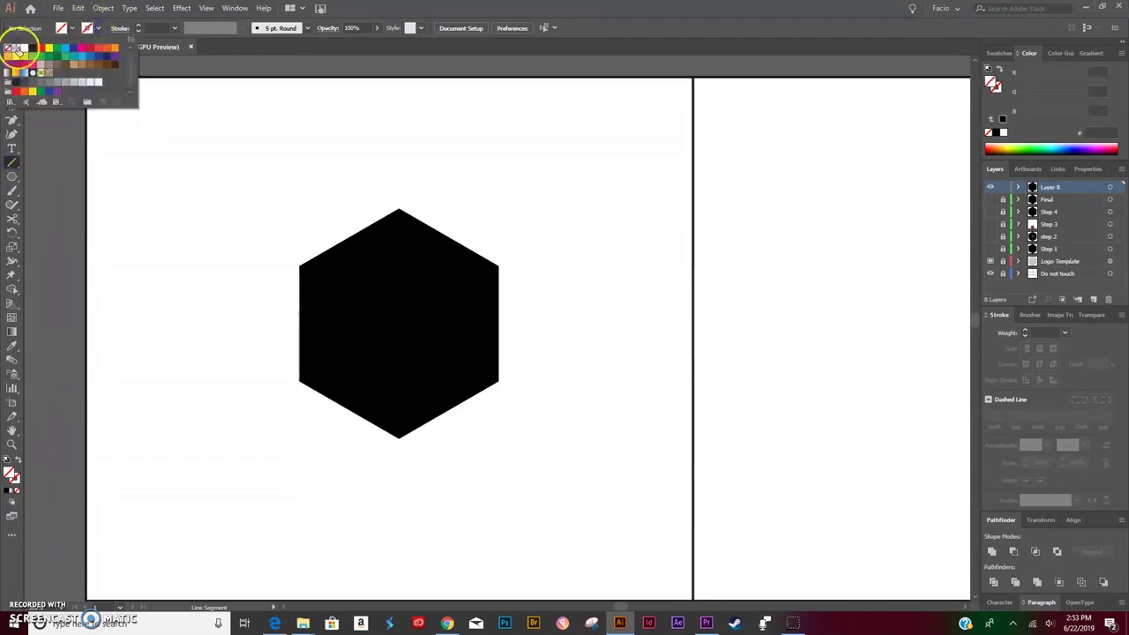
pyautogui.click(32, 48)
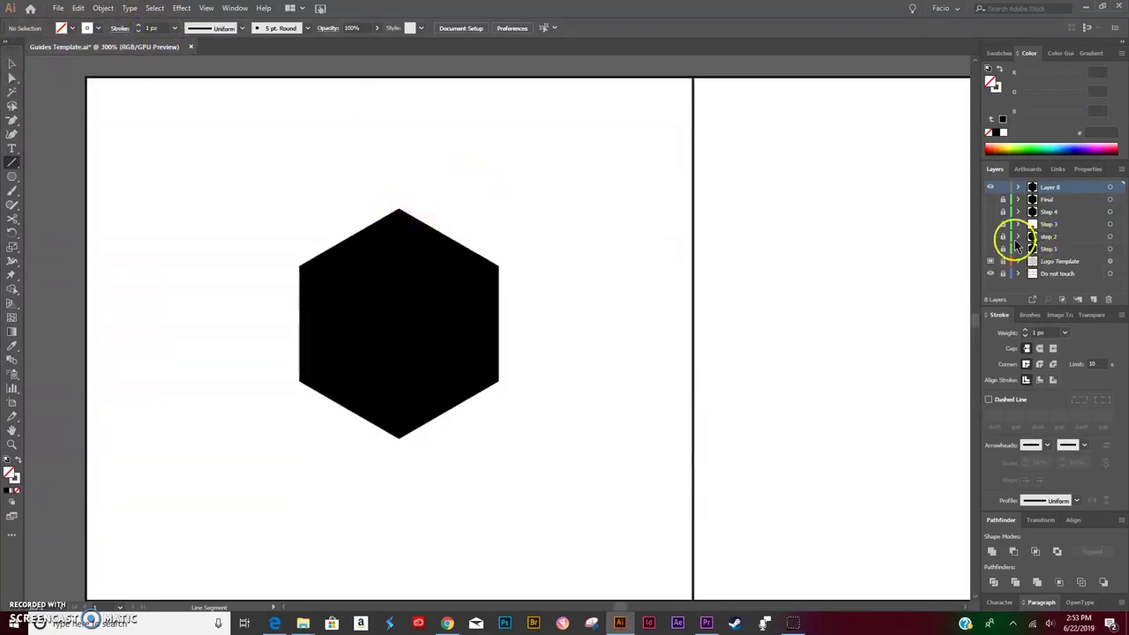
# Hide the Logo Template layer, keeping the new hexagon layer visible
pyautogui.click(991, 189)
pyautogui.moveTo(991, 189); pyautogui.dragTo(991, 262)
pyautogui.click(991, 188)
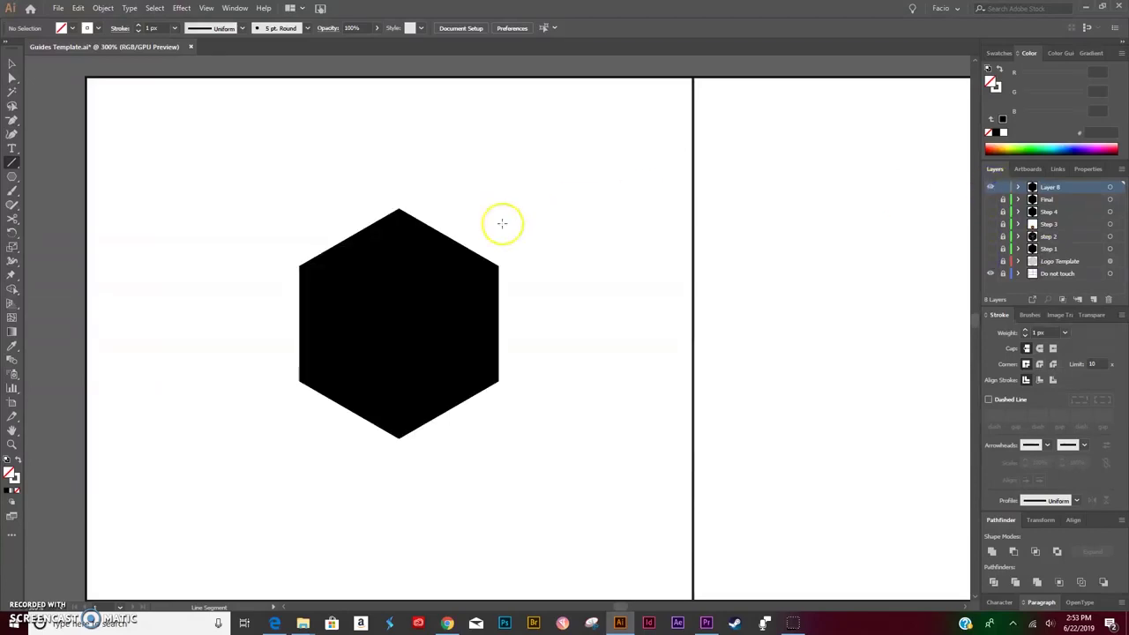
# Draw a white vertical line with a 2 px stroke from the hexagon's top corner to its bottom corner
pyautogui.click(400, 208)
pyautogui.click(584, 346)
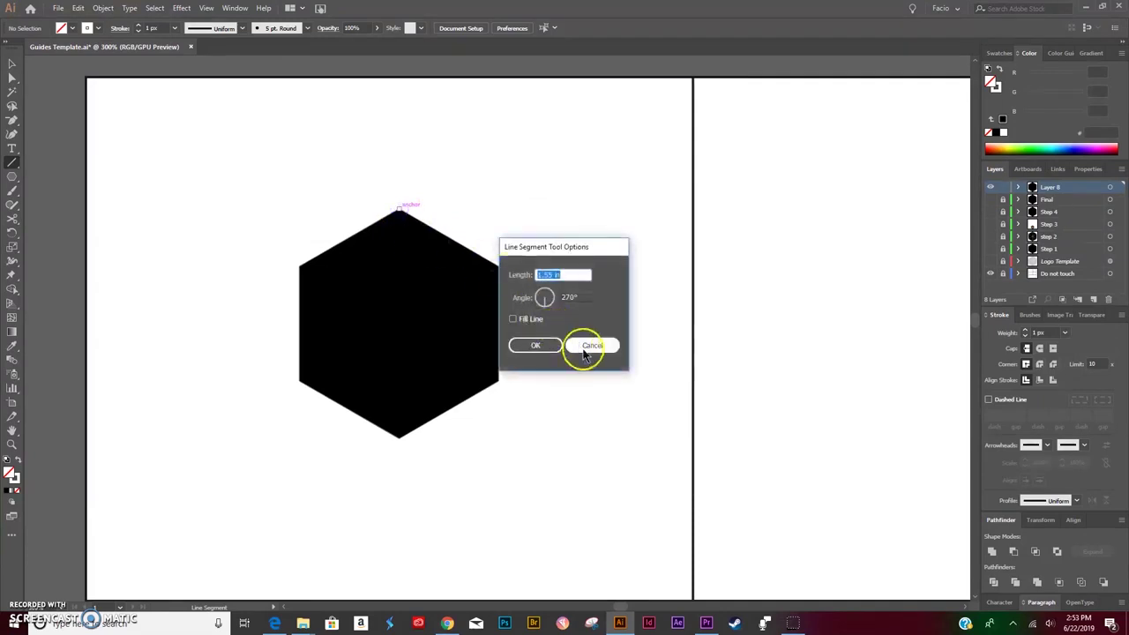
pyautogui.click(400, 208)
pyautogui.moveTo(399, 208); pyautogui.dragTo(398, 440)
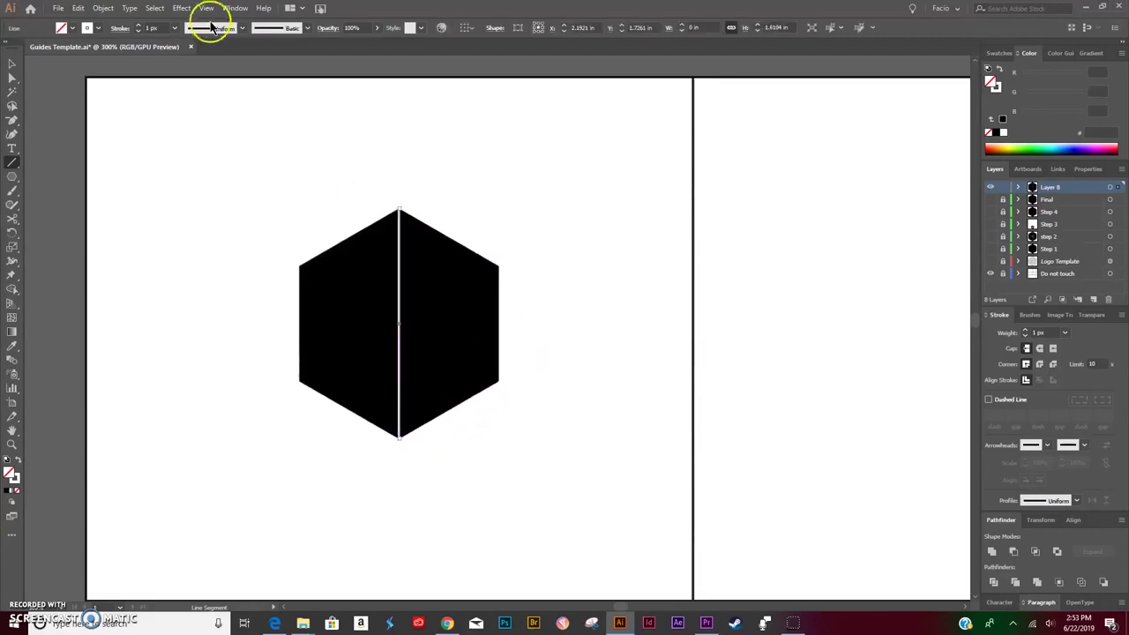
pyautogui.click(139, 27)
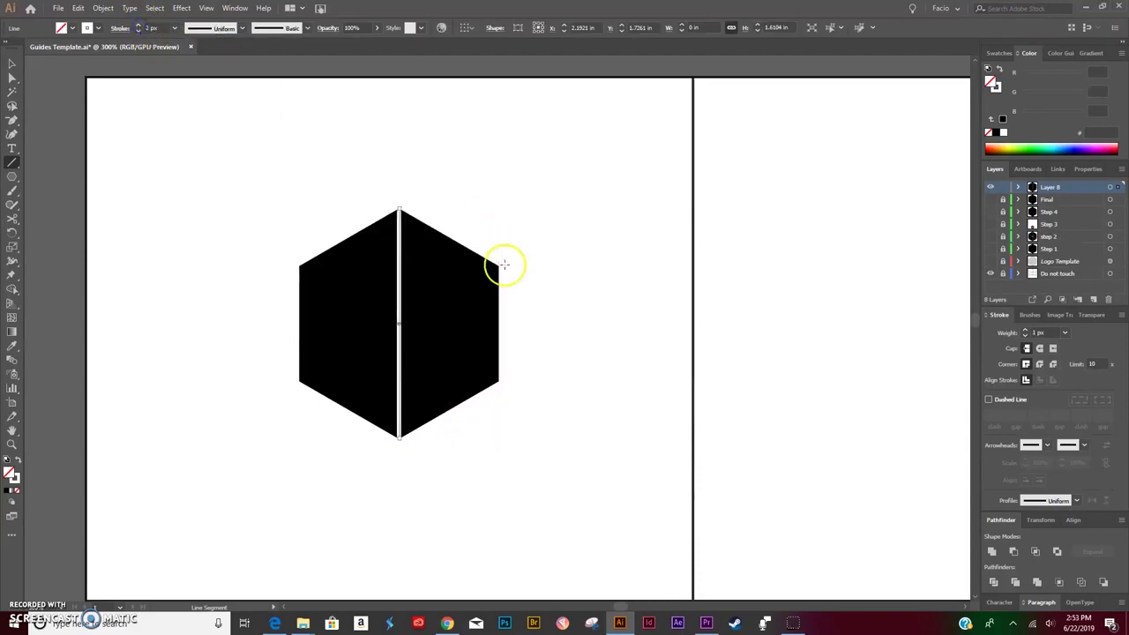
pyautogui.press('Delete')
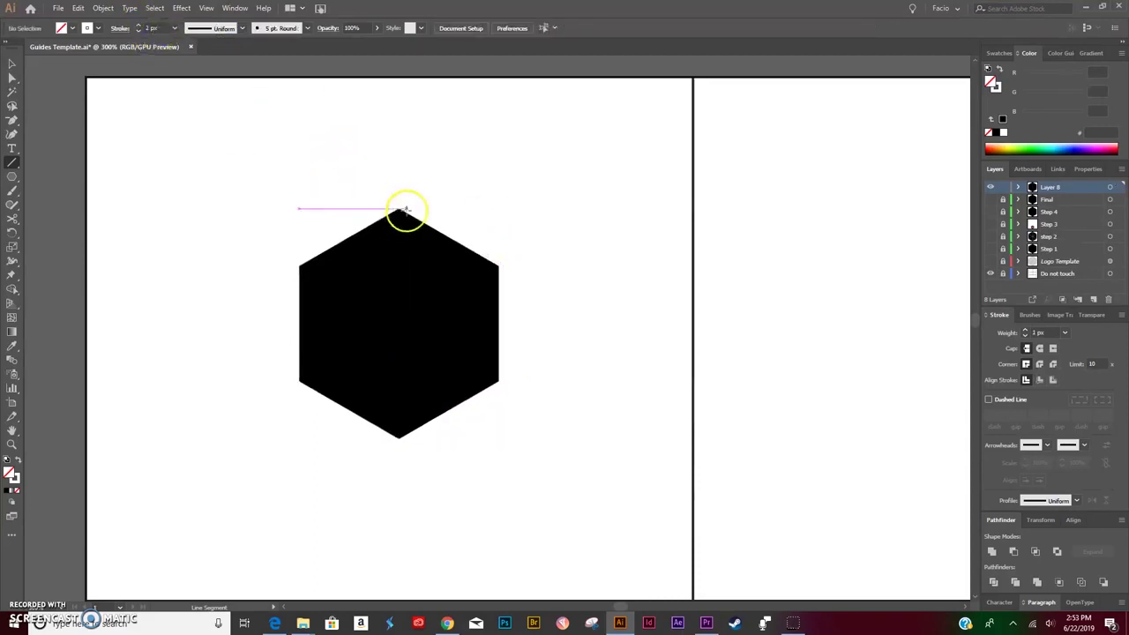
pyautogui.moveTo(399, 208); pyautogui.dragTo(399, 440)
pyautogui.press('v')
pyautogui.click(583, 246)
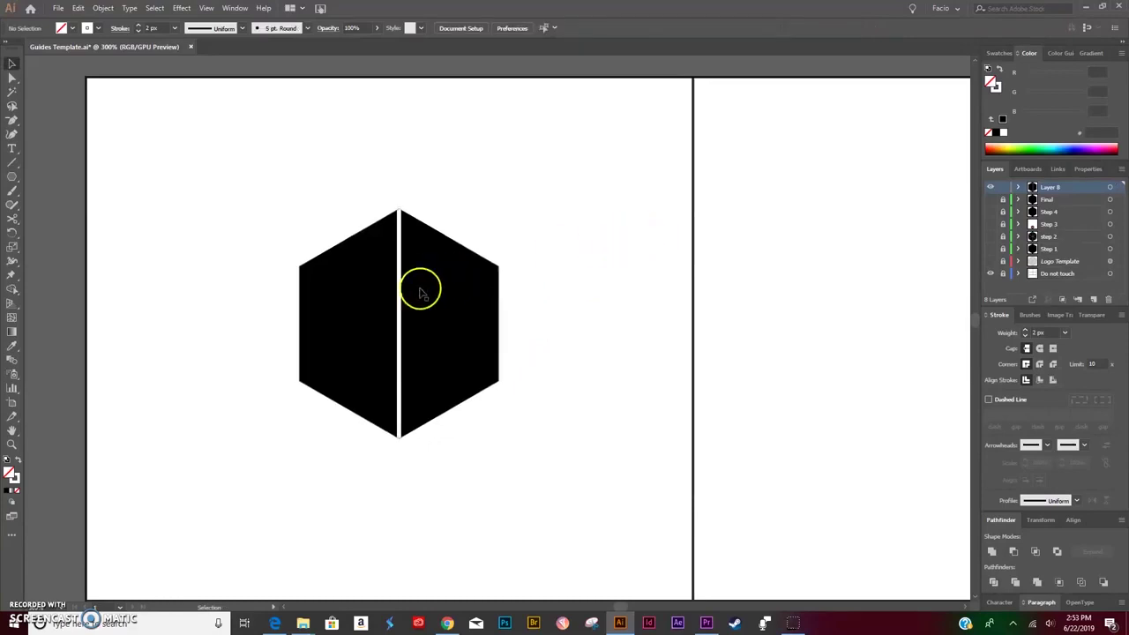
# Align the vertical line and the hexagon to each other's horizontal centre
pyautogui.moveTo(401, 291); pyautogui.dragTo(399, 258)
pyautogui.click(471, 171)
pyautogui.click(453, 254)
pyautogui.click(441, 168)
pyautogui.click(403, 259)
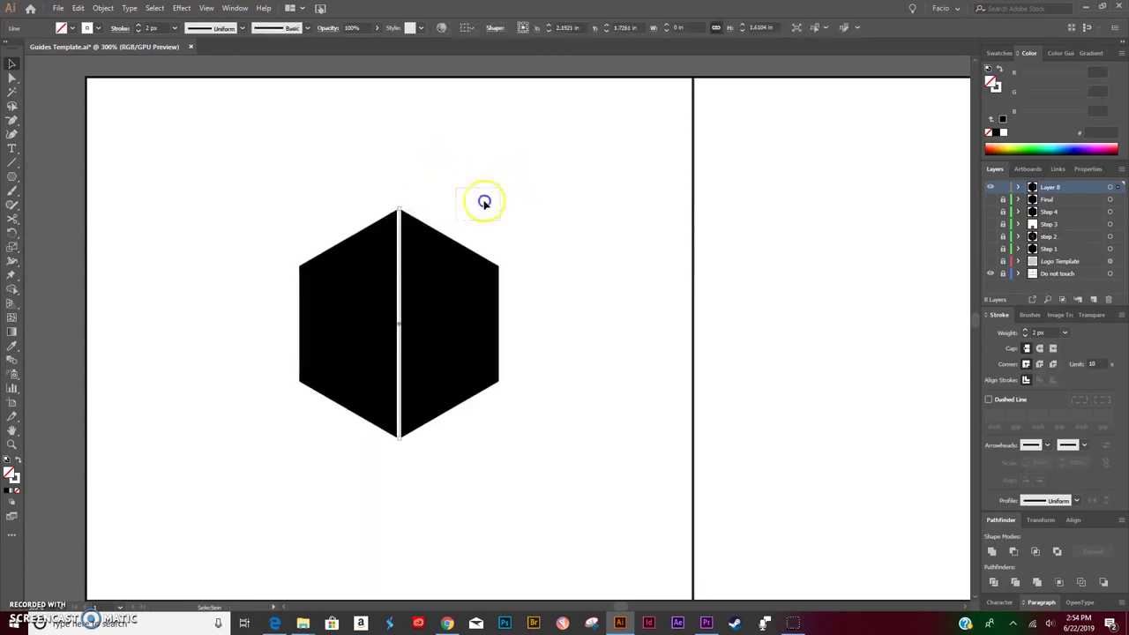
pyautogui.moveTo(499, 186); pyautogui.dragTo(298, 439)
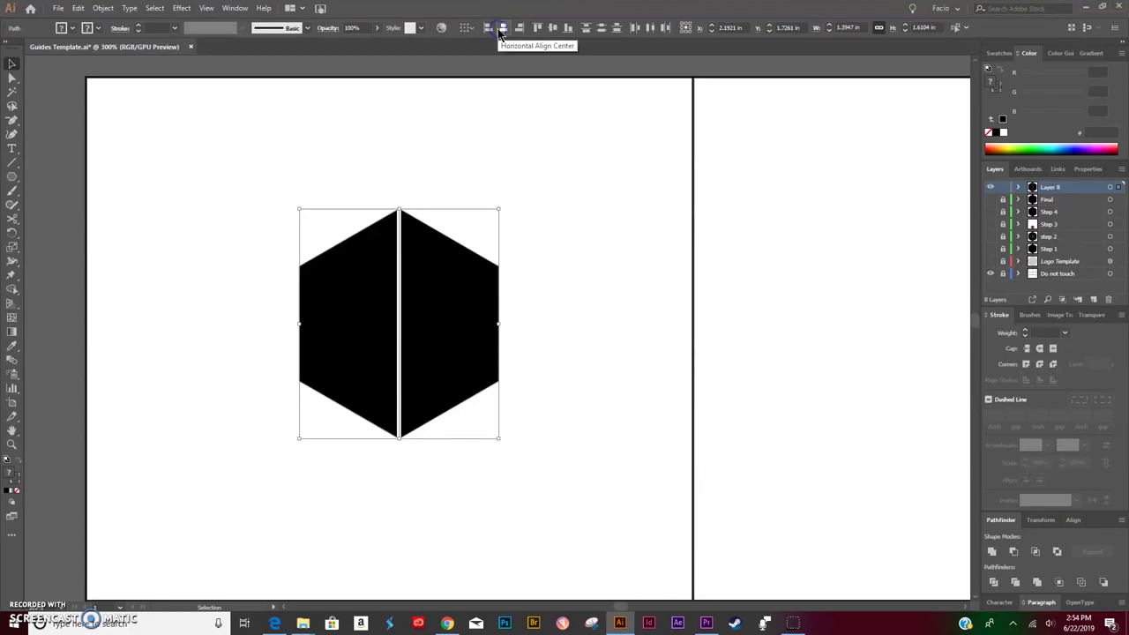
pyautogui.click(571, 223)
pyautogui.click(403, 252)
pyautogui.click(39, 115)
# Draw two crossing 2 px white diagonals between the hexagon's remaining opposite corners
pyautogui.click(12, 163)
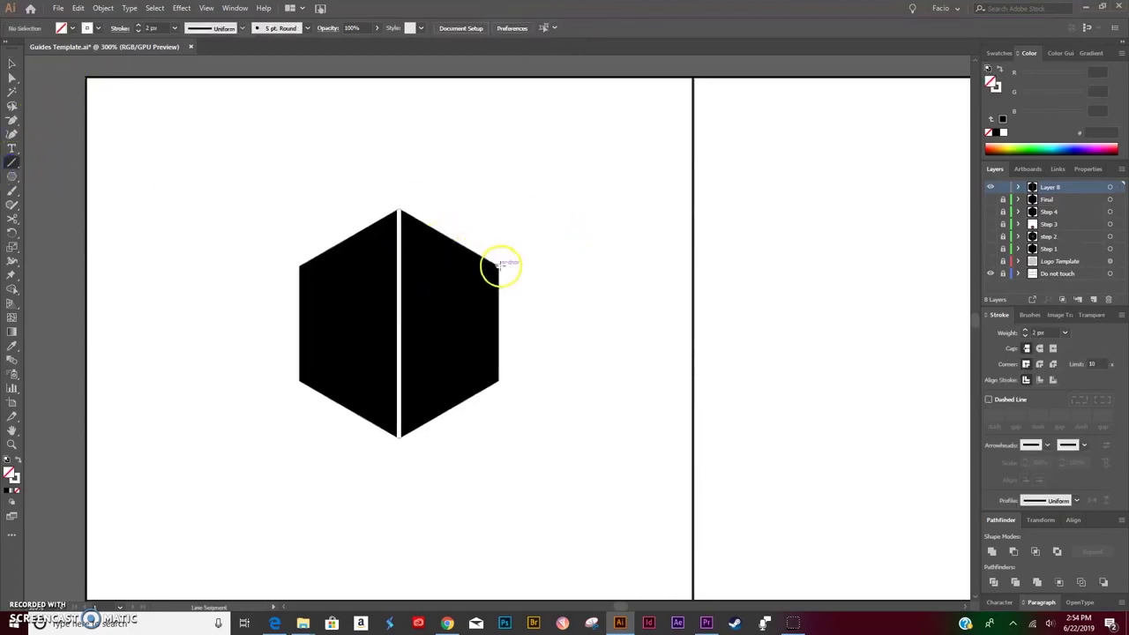
pyautogui.moveTo(497, 262); pyautogui.dragTo(300, 381)
pyautogui.press('v')
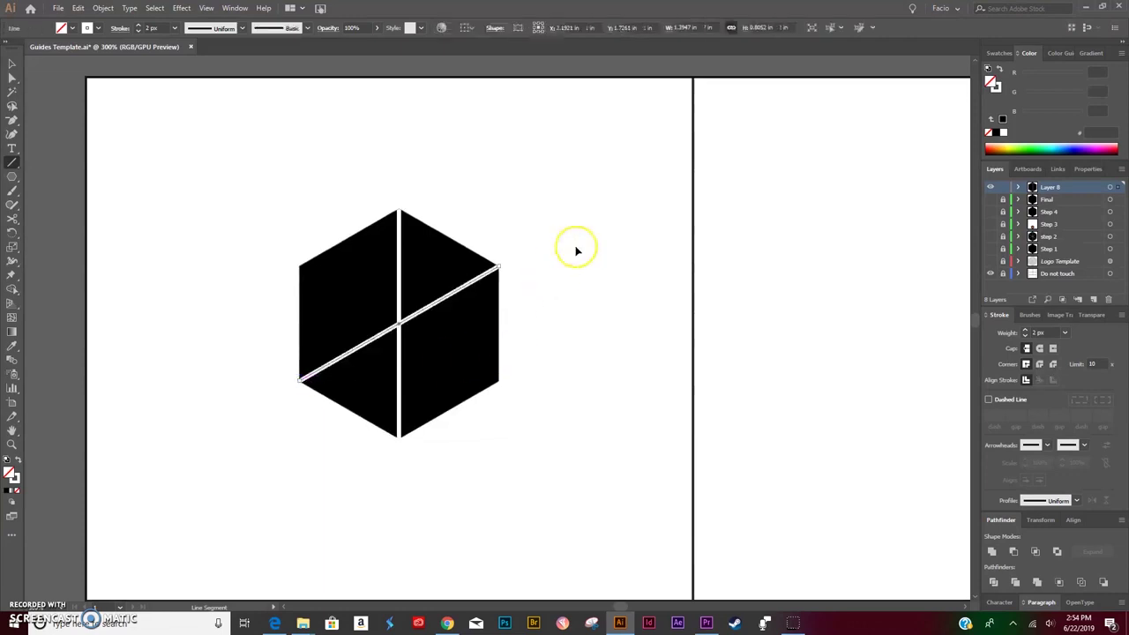
pyautogui.click(610, 187)
pyautogui.click(12, 161)
pyautogui.moveTo(298, 265); pyautogui.dragTo(500, 380)
pyautogui.press('v')
pyautogui.click(559, 221)
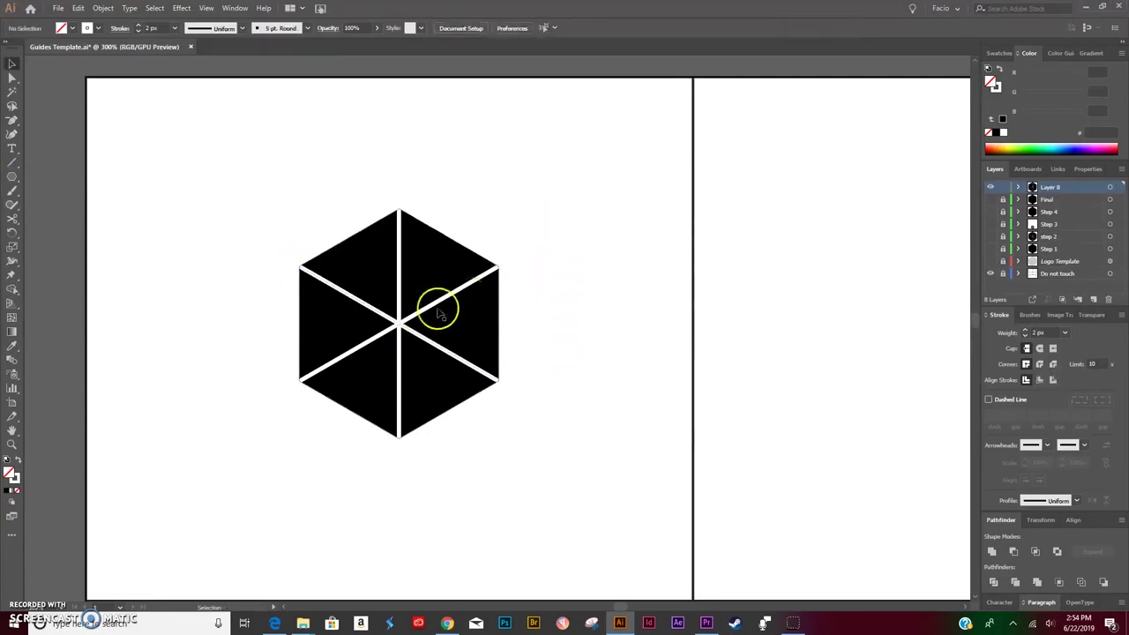
# Expand the fill and stroke of the three white lines into shapes
pyautogui.click(397, 298)
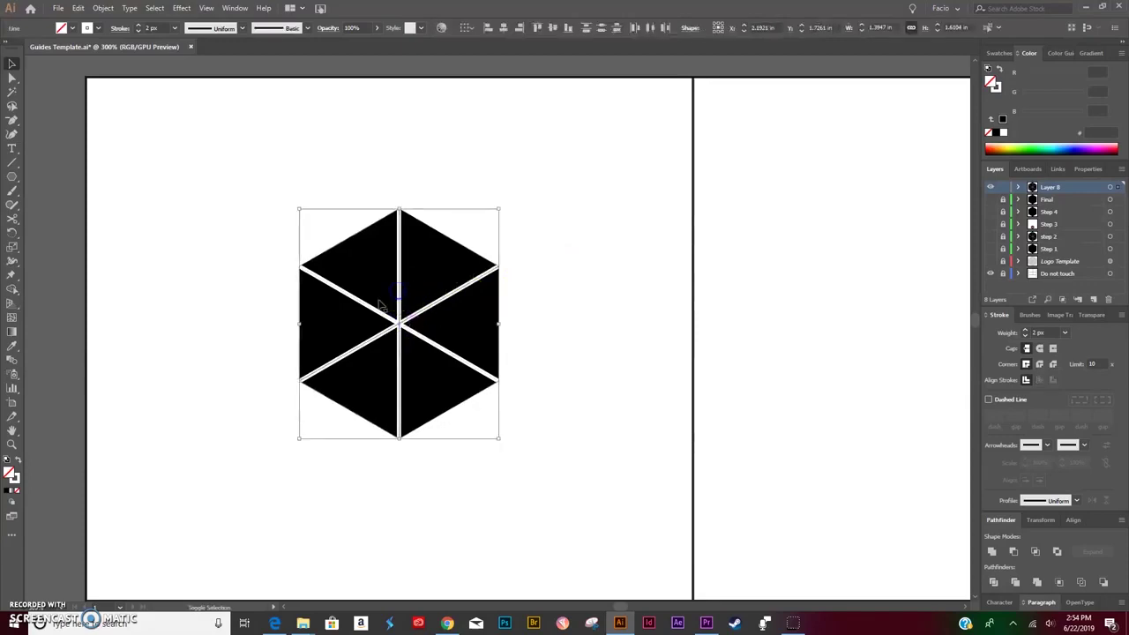
pyautogui.click(106, 10)
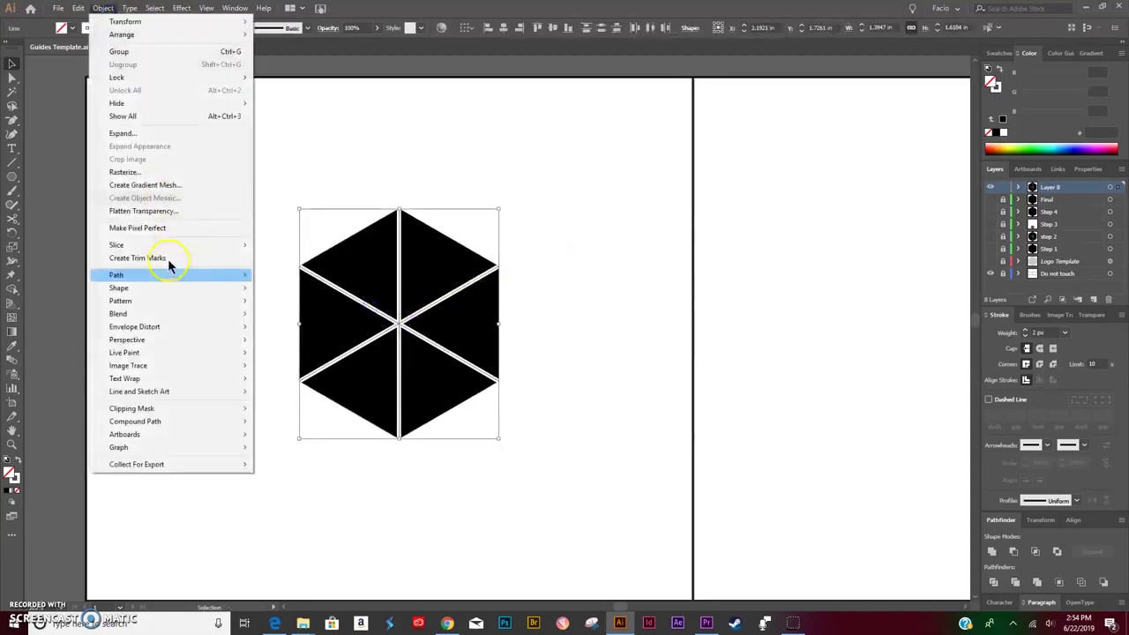
pyautogui.click(123, 134)
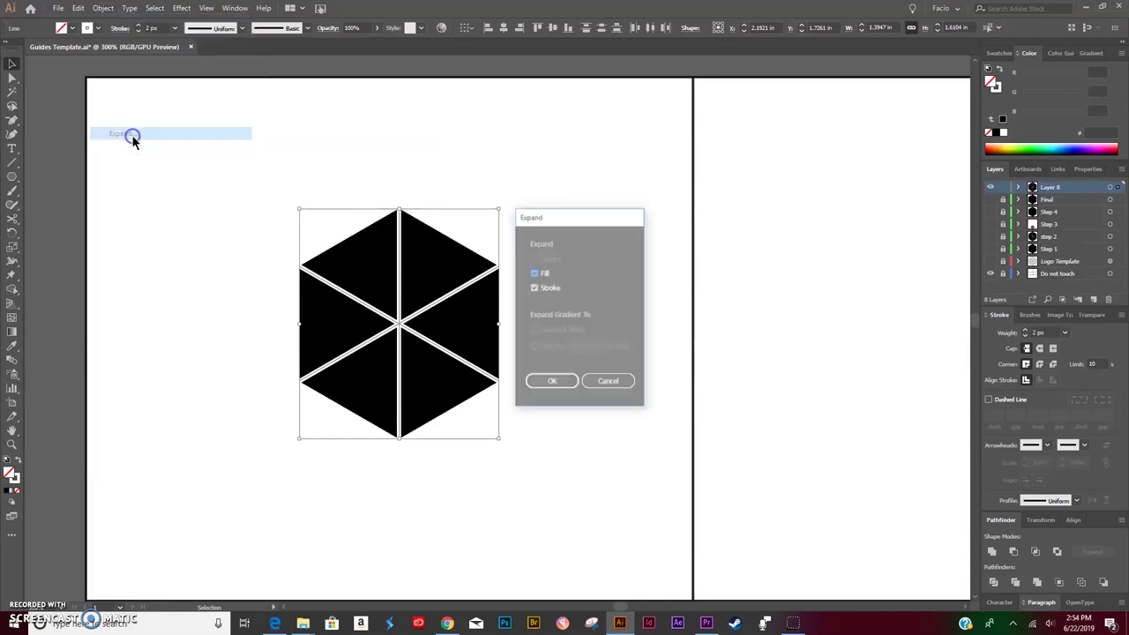
pyautogui.click(552, 381)
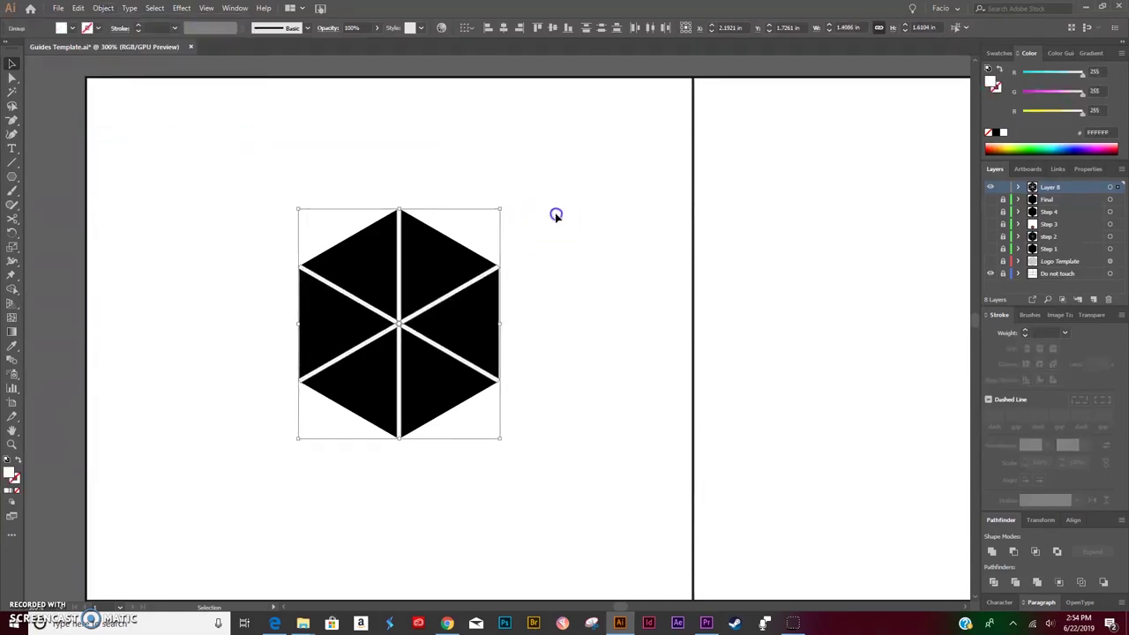
pyautogui.click(556, 214)
pyautogui.click(368, 352)
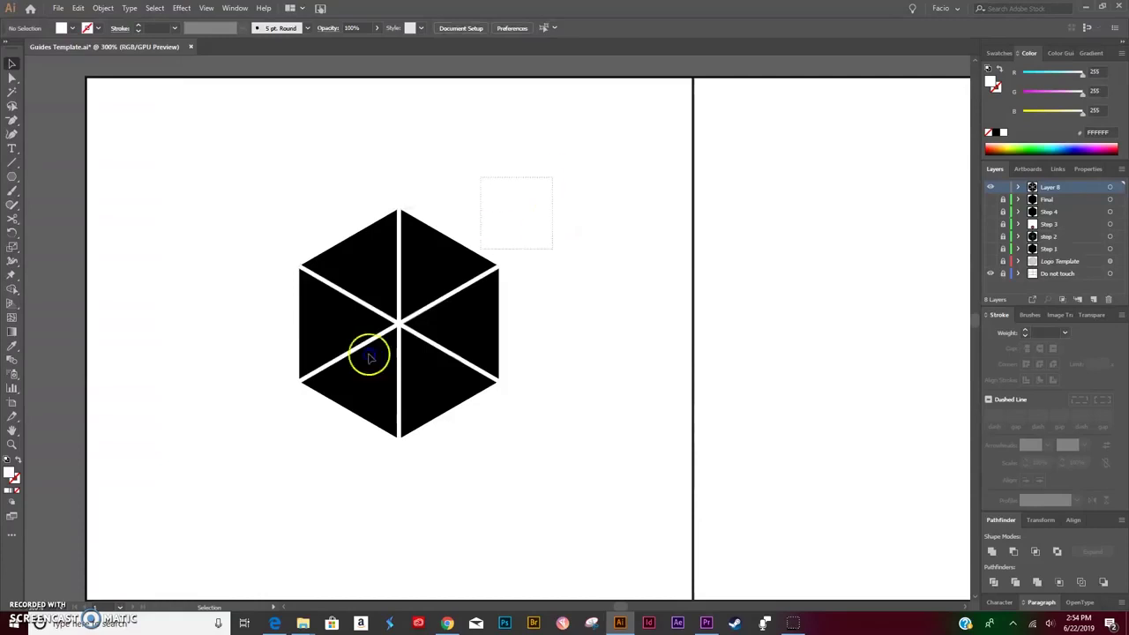
pyautogui.click(578, 228)
pyautogui.moveTo(433, 259); pyautogui.dragTo(615, 183)
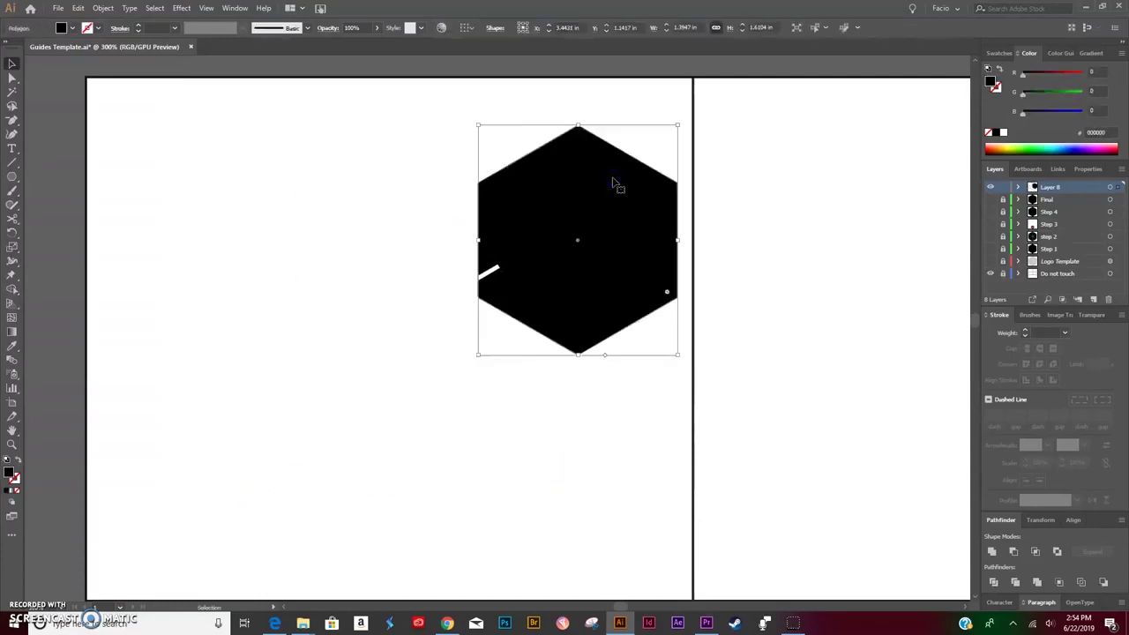
pyautogui.hotkey('ctrl', 'z')
pyautogui.click(379, 141)
# Expand Layer 8's contents and toggle each white line group's visibility to identify the objects
pyautogui.click(1001, 197)
pyautogui.click(1018, 187)
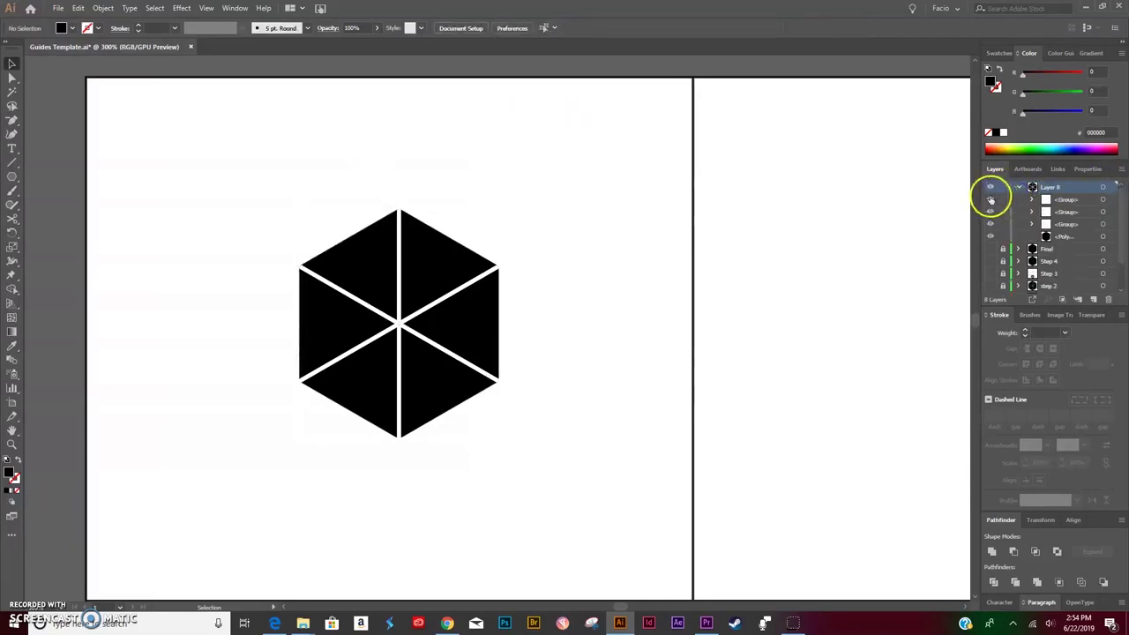
pyautogui.click(990, 200)
pyautogui.click(990, 211)
pyautogui.click(990, 224)
pyautogui.moveTo(990, 223); pyautogui.dragTo(988, 216)
pyautogui.click(990, 201)
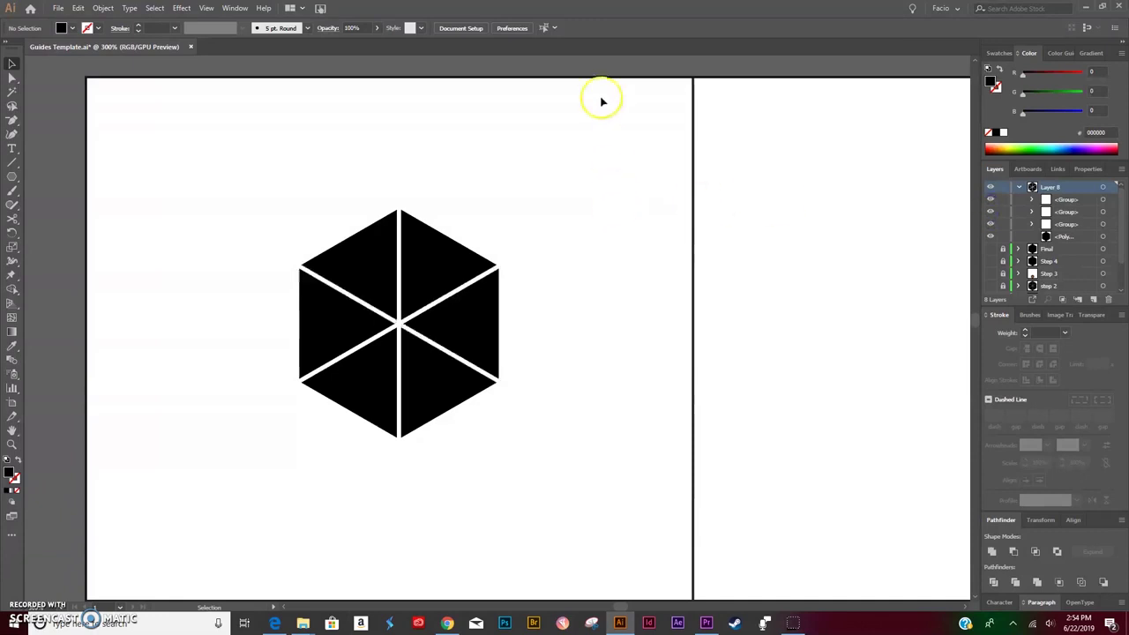
# Select the black hexagon in Layer 8, copy it and paste the copy in front
pyautogui.click(1103, 236)
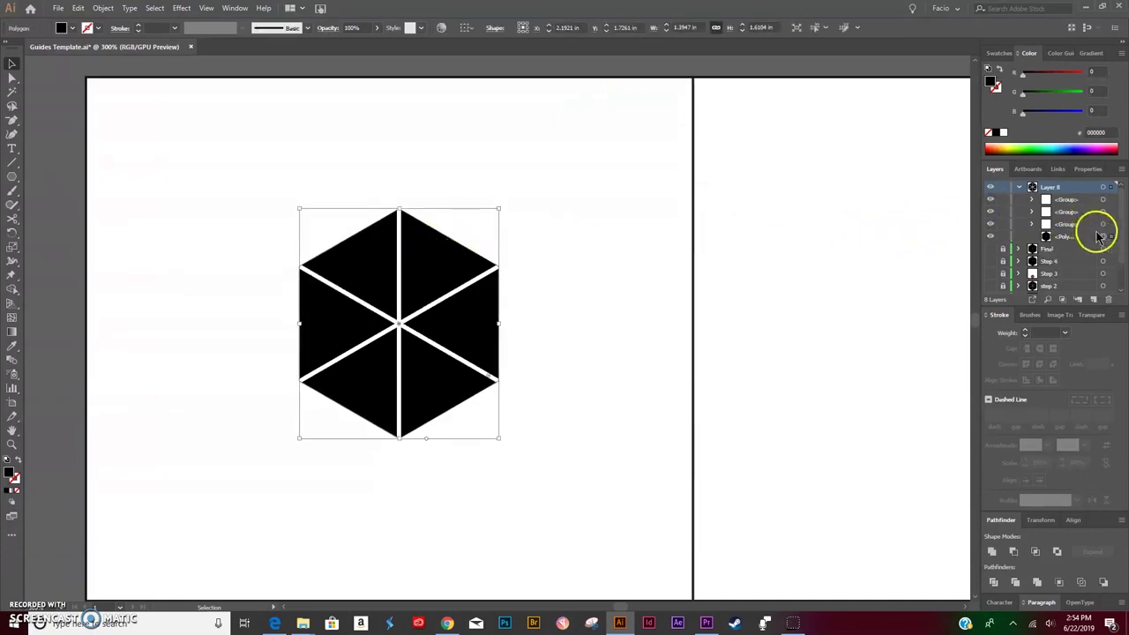
pyautogui.click(83, 8)
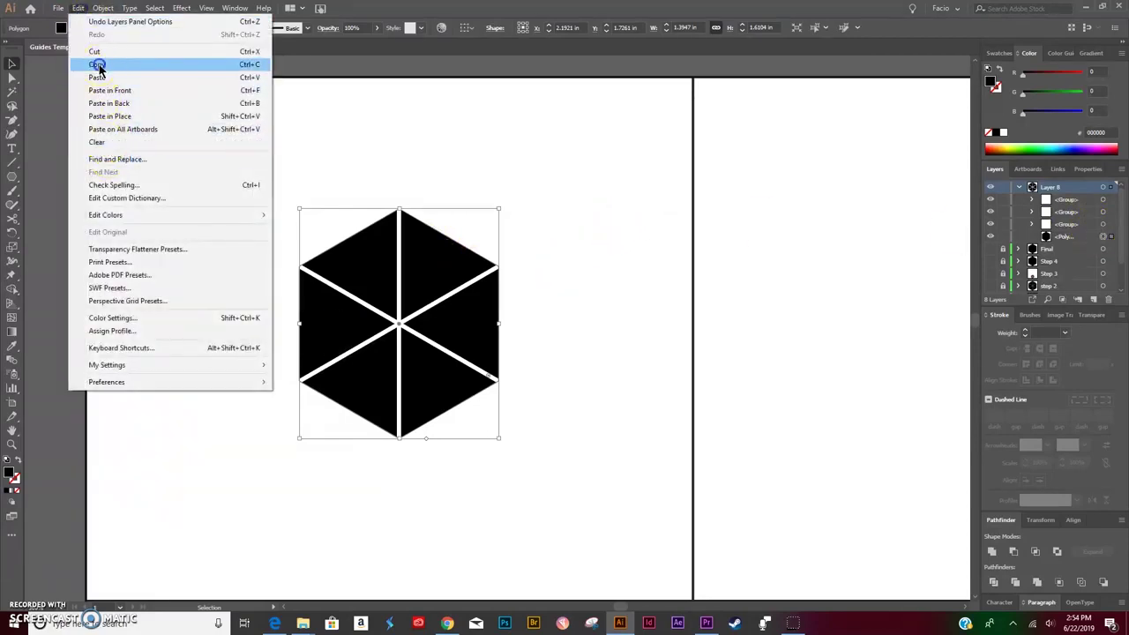
pyautogui.click(95, 63)
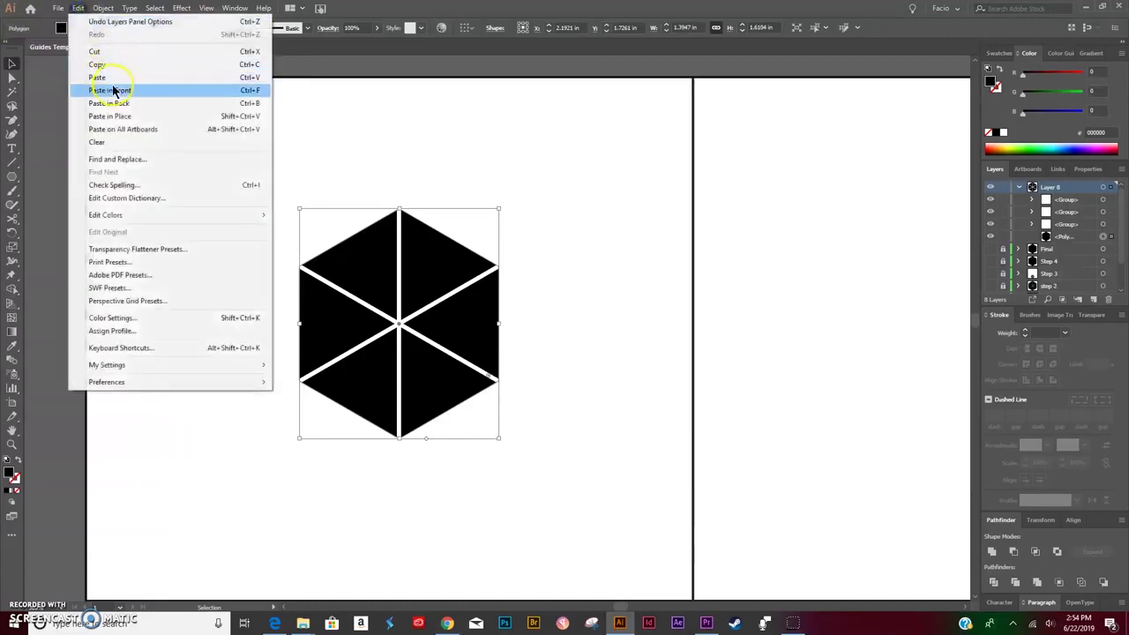
pyautogui.click(113, 90)
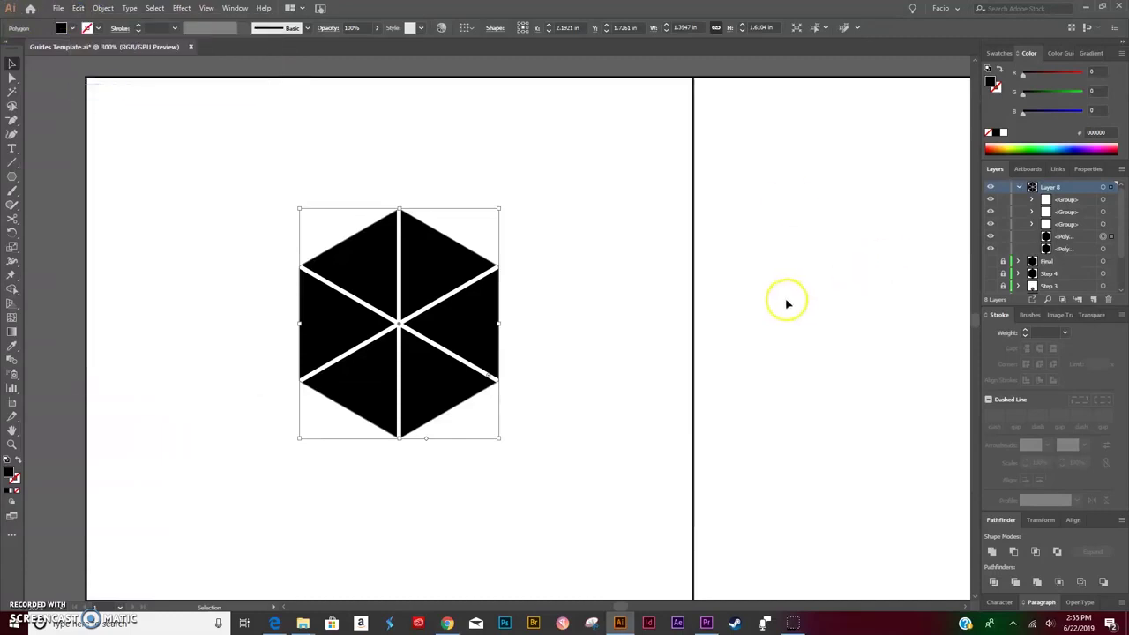
# Hide the three white line groups so only the two stacked hexagons are shown
pyautogui.click(991, 202)
pyautogui.click(991, 213)
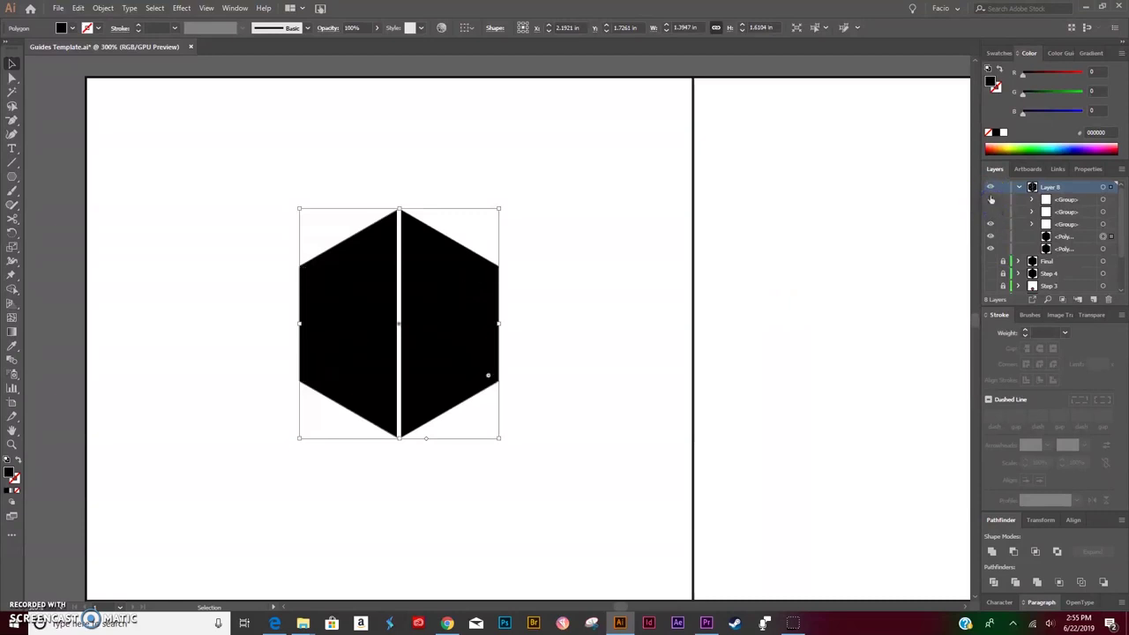
pyautogui.click(991, 200)
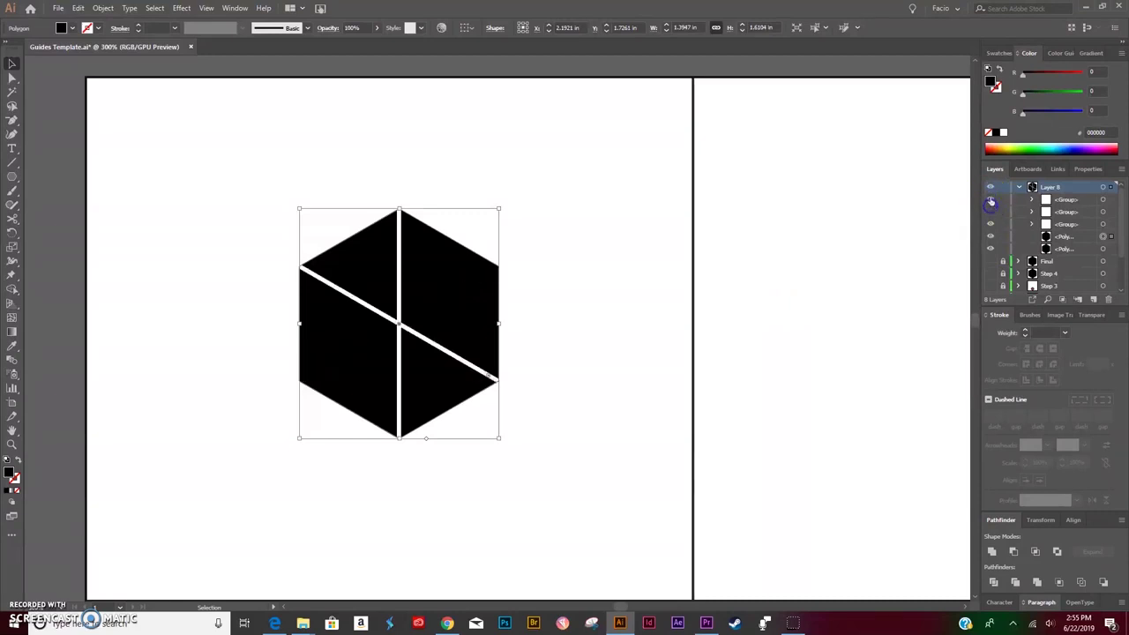
pyautogui.click(990, 200)
pyautogui.click(990, 213)
pyautogui.click(990, 224)
pyautogui.click(990, 213)
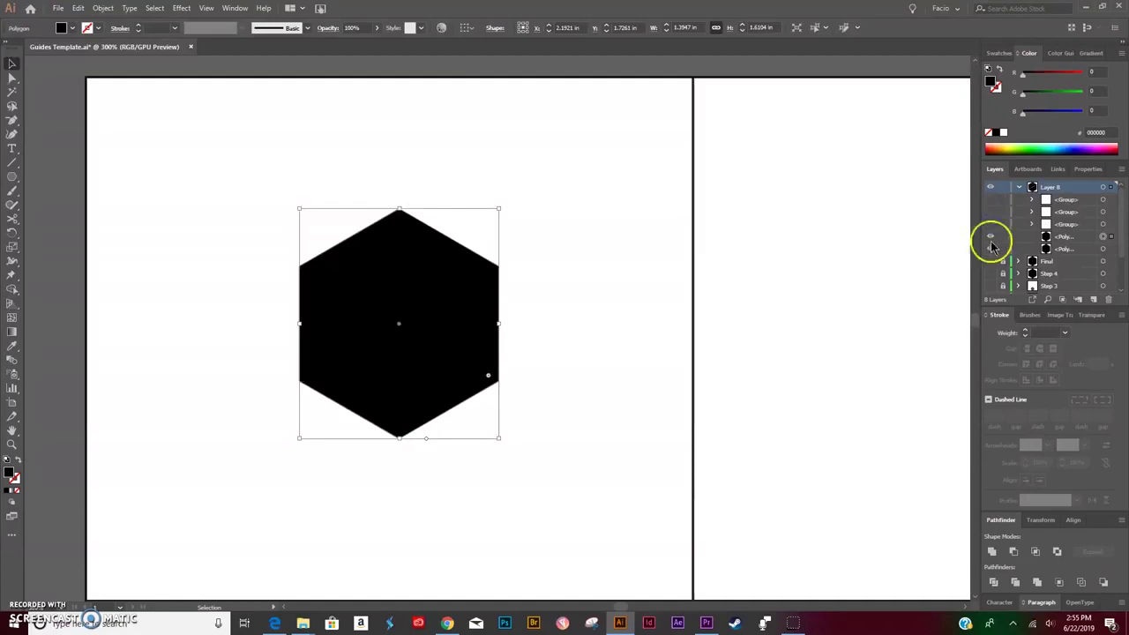
# Fill the front hexagon copy with green 00A233 and hide the black hexagon behind it
pyautogui.click(989, 239)
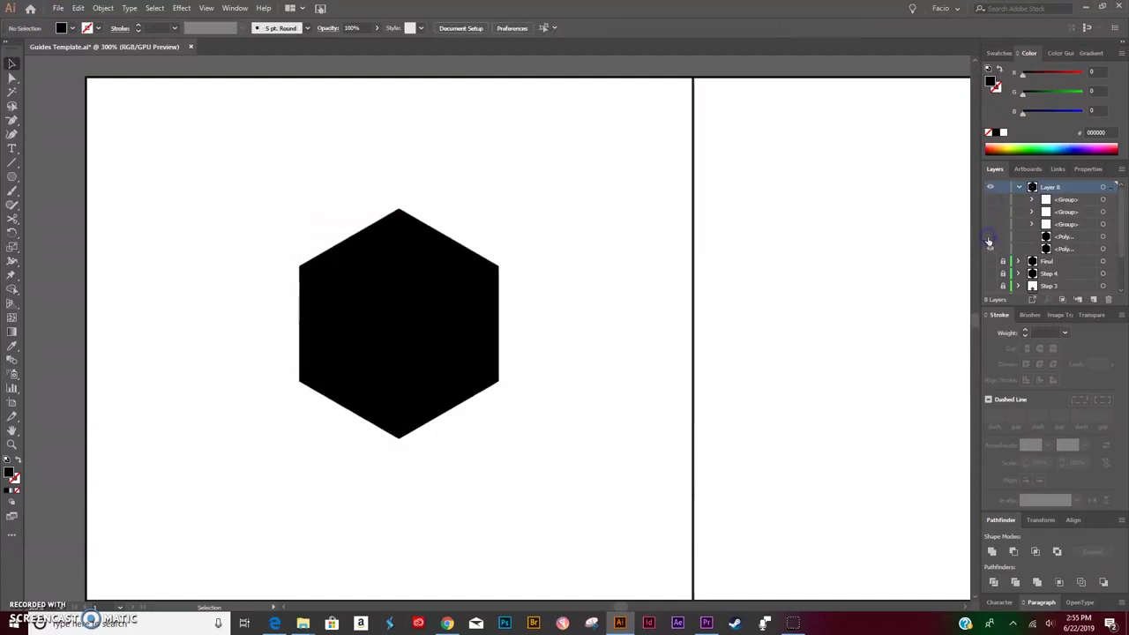
pyautogui.click(1104, 238)
pyautogui.click(1030, 150)
pyautogui.hotkey('ctrl', 'shift', 'a')
pyautogui.click(989, 237)
pyautogui.click(990, 236)
pyautogui.click(989, 236)
pyautogui.click(990, 236)
pyautogui.click(989, 236)
pyautogui.click(989, 237)
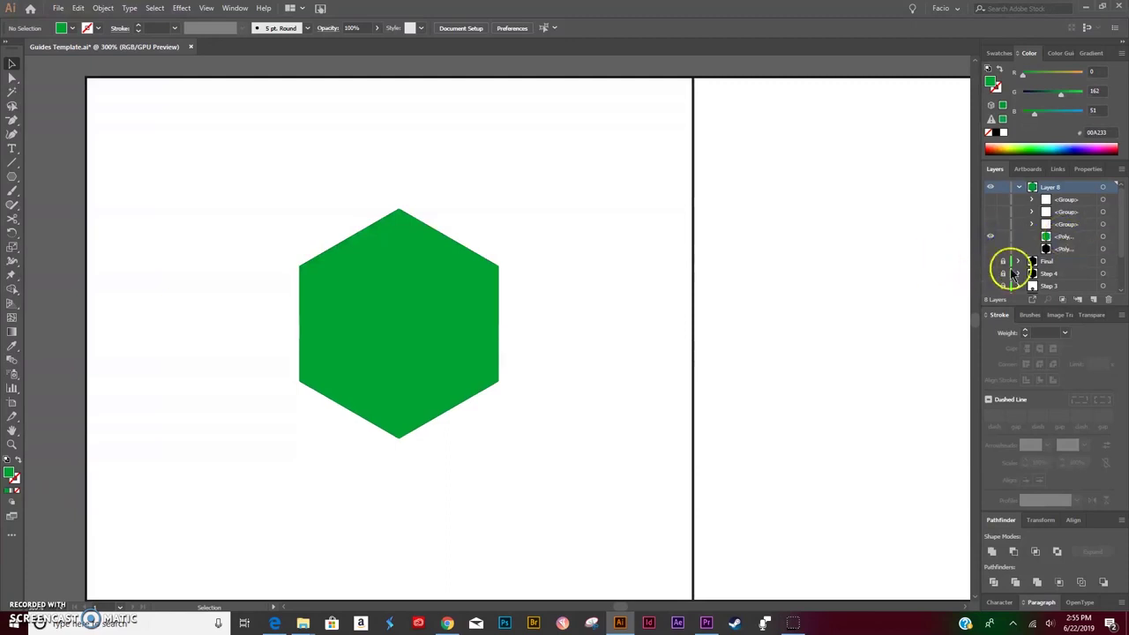
# Show the Logo Template layer and scale the green hexagon about its centre to the template's inner hexagon, about 0.59 by 0.68 in
pyautogui.scroll(-2, 1005, 269)
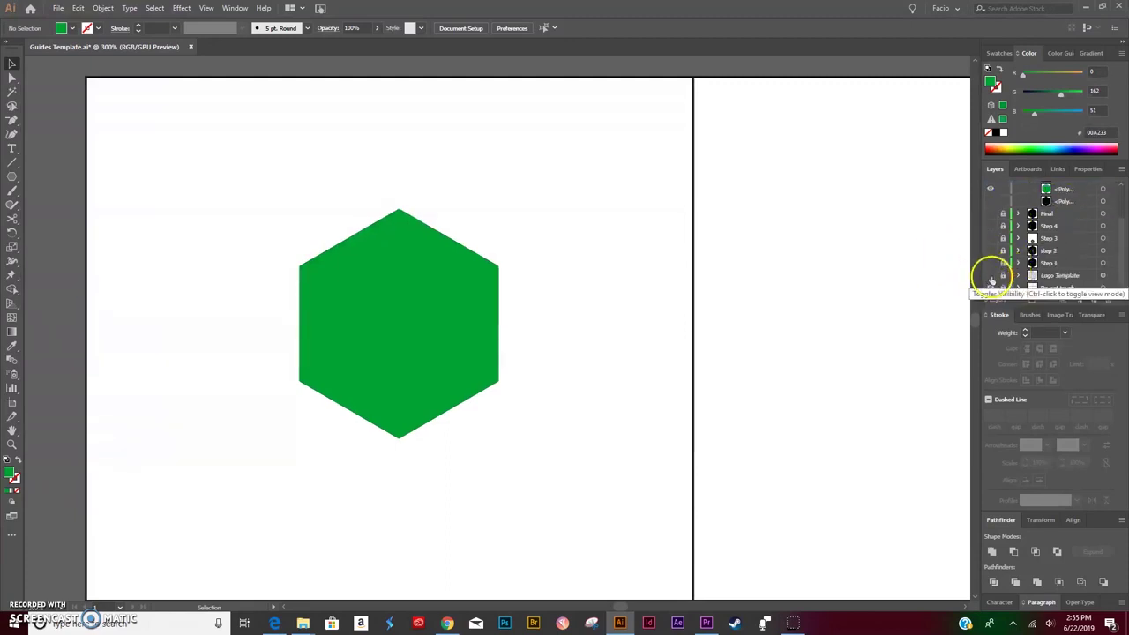
pyautogui.click(1101, 190)
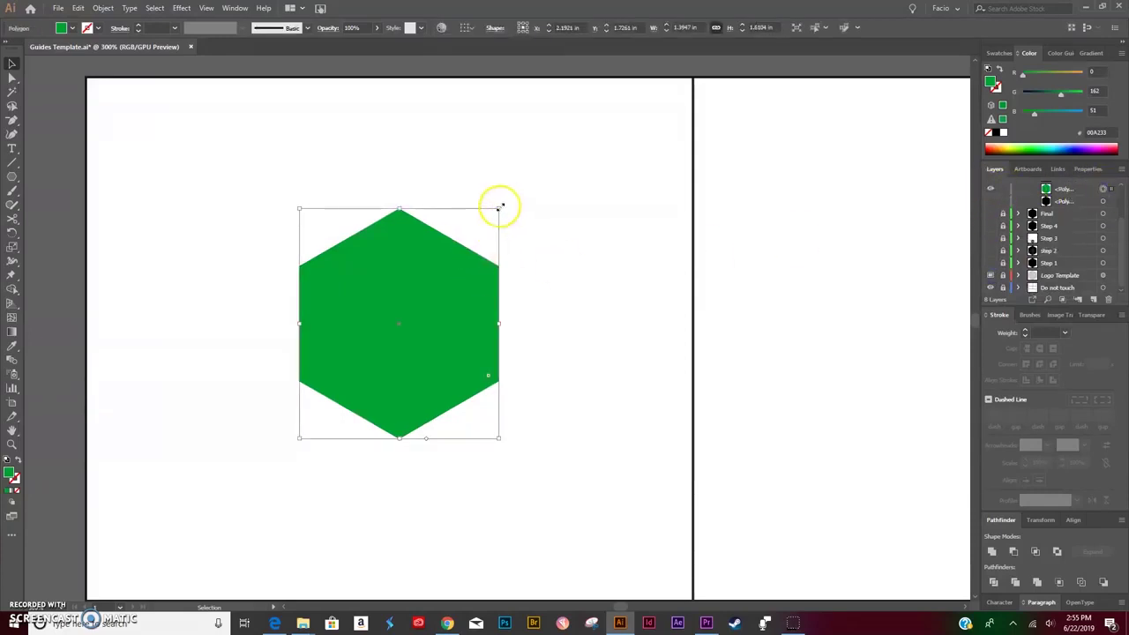
pyautogui.moveTo(499, 206); pyautogui.dragTo(444, 276)
pyautogui.click(571, 269)
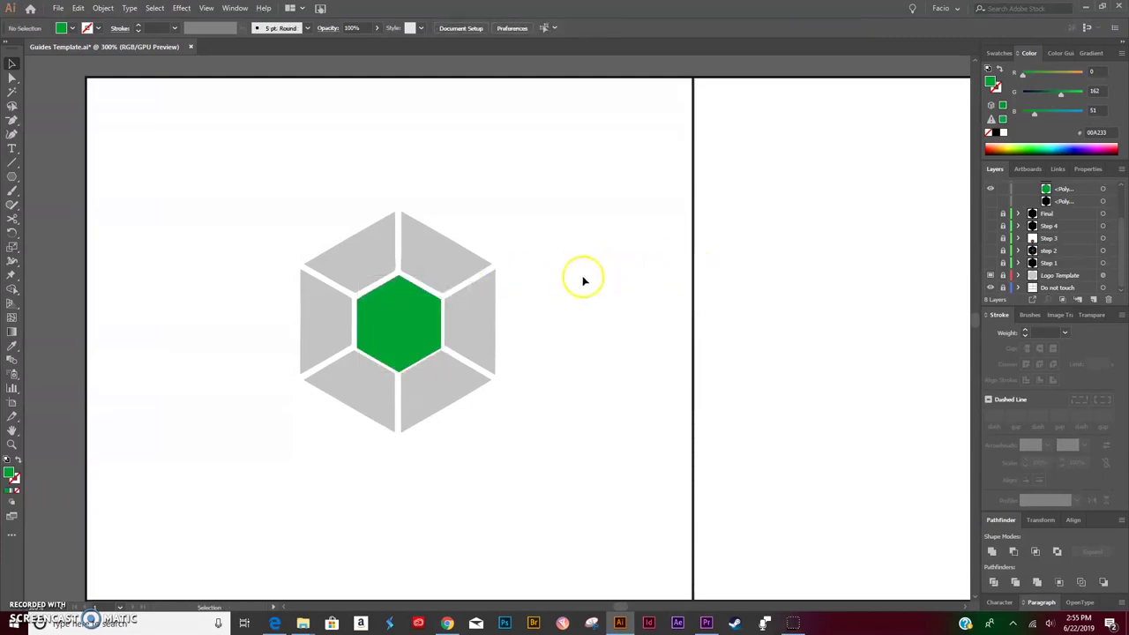
# Show the black hexagon and the three white line groups again
pyautogui.click(990, 200)
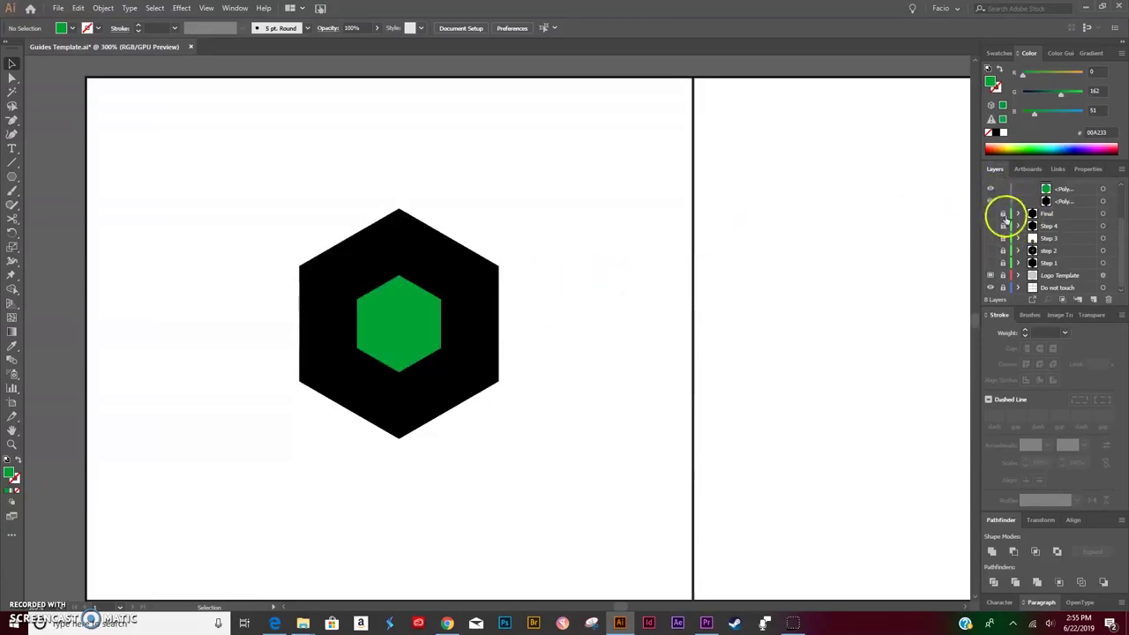
pyautogui.scroll(2, 1005, 224)
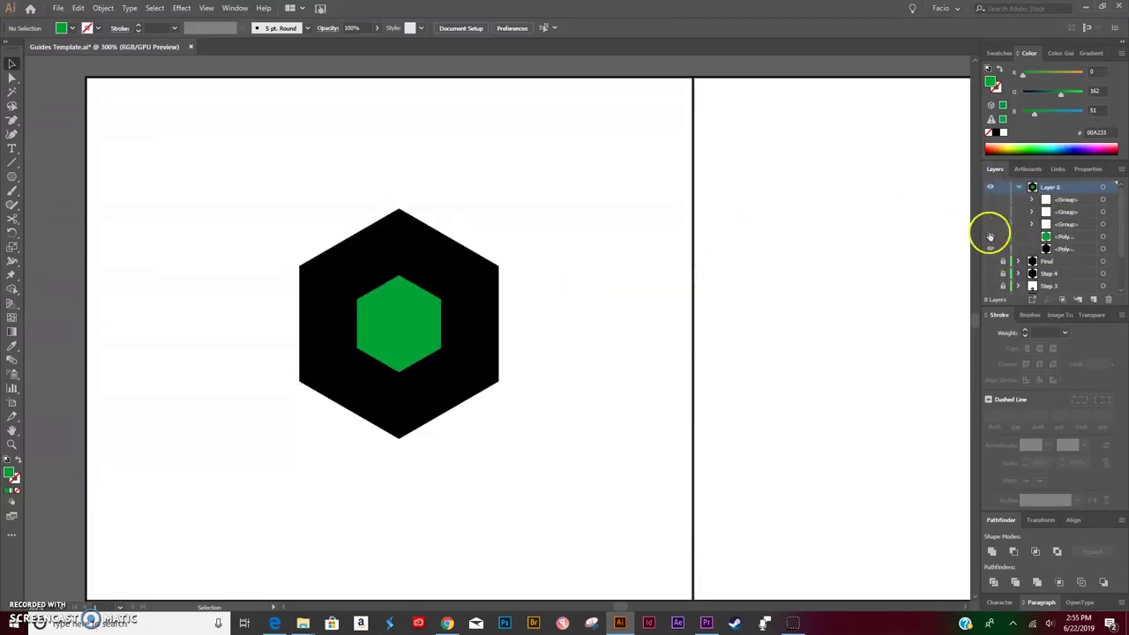
pyautogui.click(990, 223)
pyautogui.click(989, 212)
pyautogui.click(991, 200)
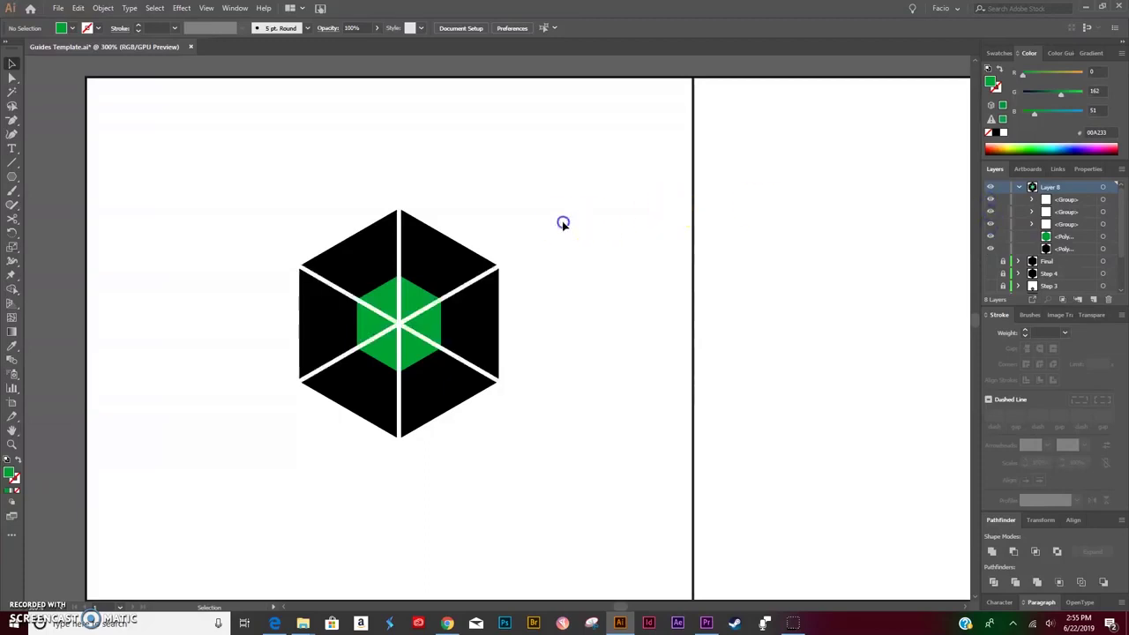
# Hide the three white line groups, leaving the black and green hexagons shown
pyautogui.click(991, 200)
pyautogui.click(989, 212)
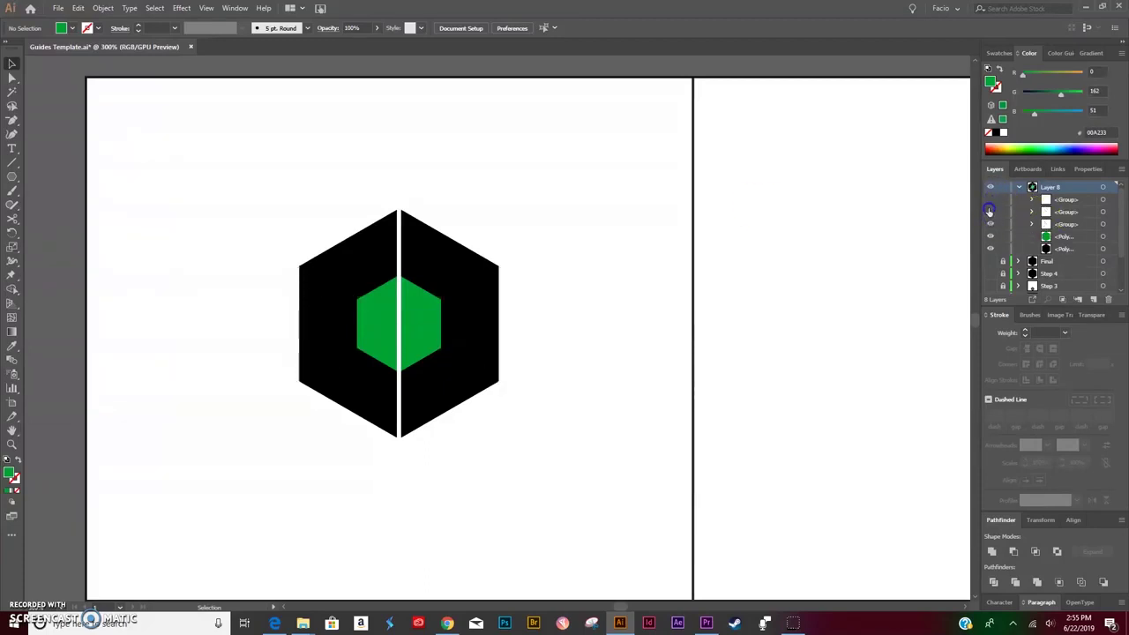
pyautogui.click(990, 224)
# Offset the green hexagon's path outward by 2 px with miter joins
pyautogui.click(386, 299)
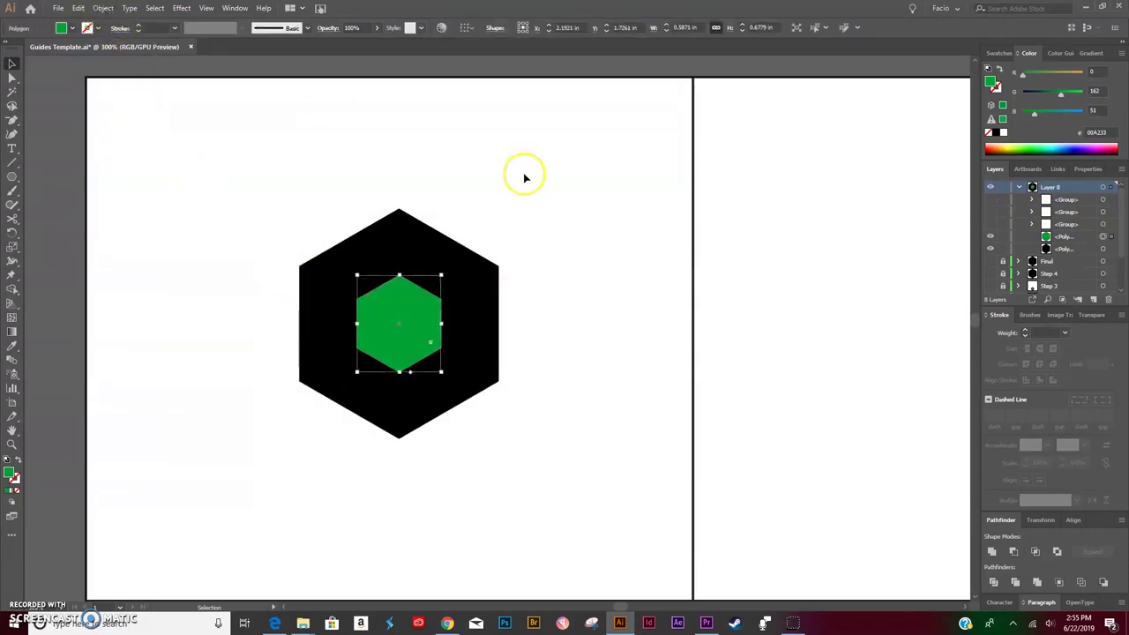
pyautogui.click(103, 8)
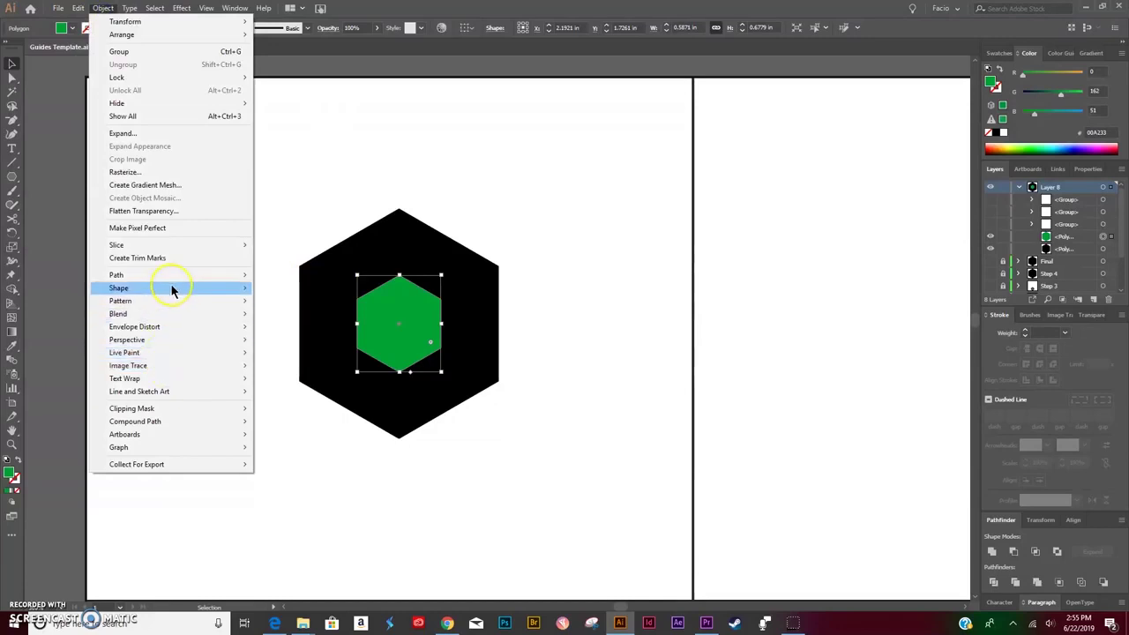
pyautogui.moveTo(197, 277)
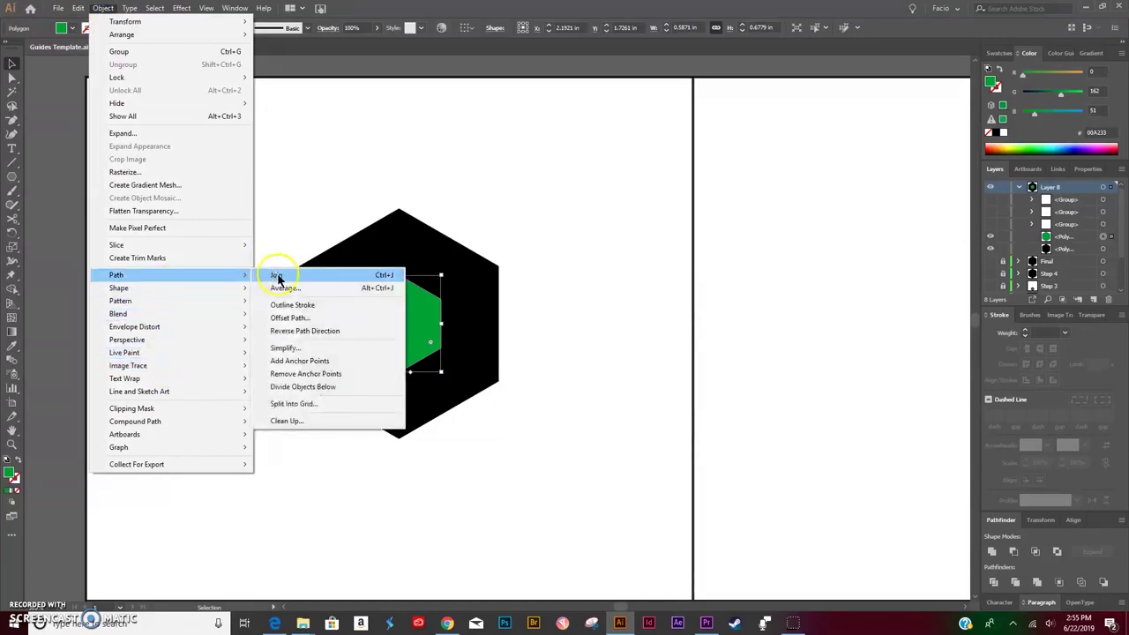
pyautogui.click(300, 322)
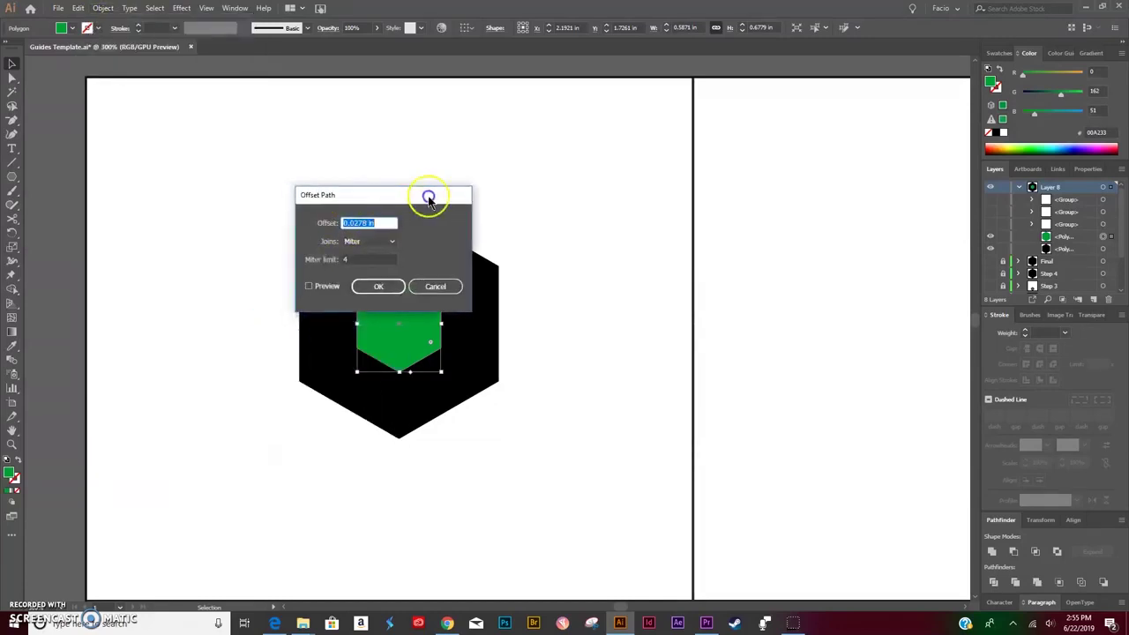
pyautogui.moveTo(428, 197); pyautogui.dragTo(638, 196)
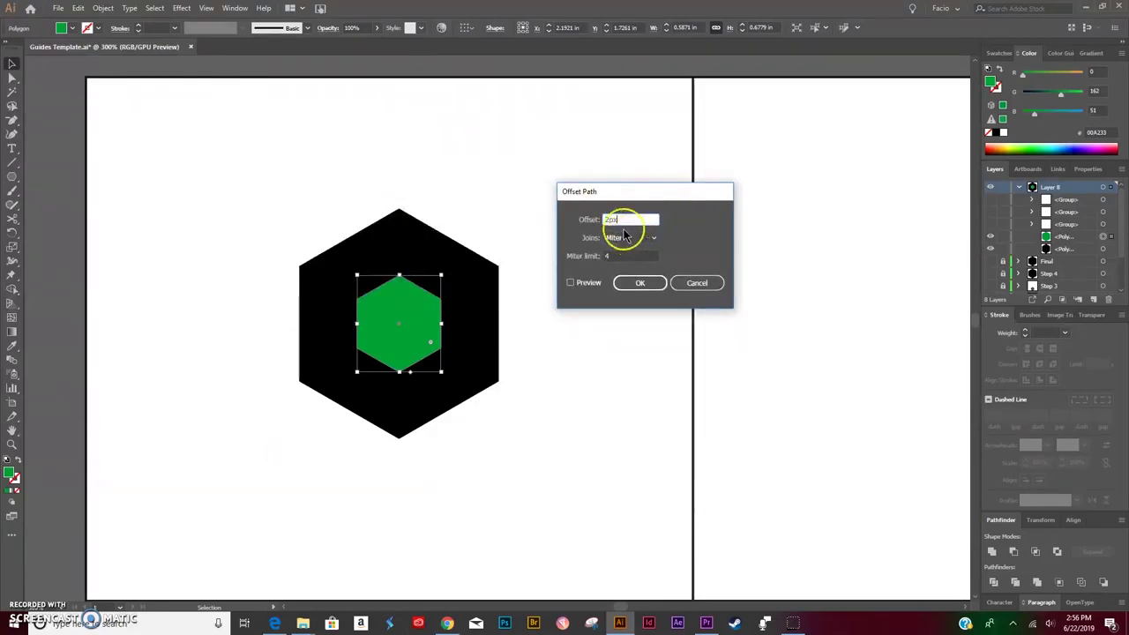
pyautogui.click(569, 283)
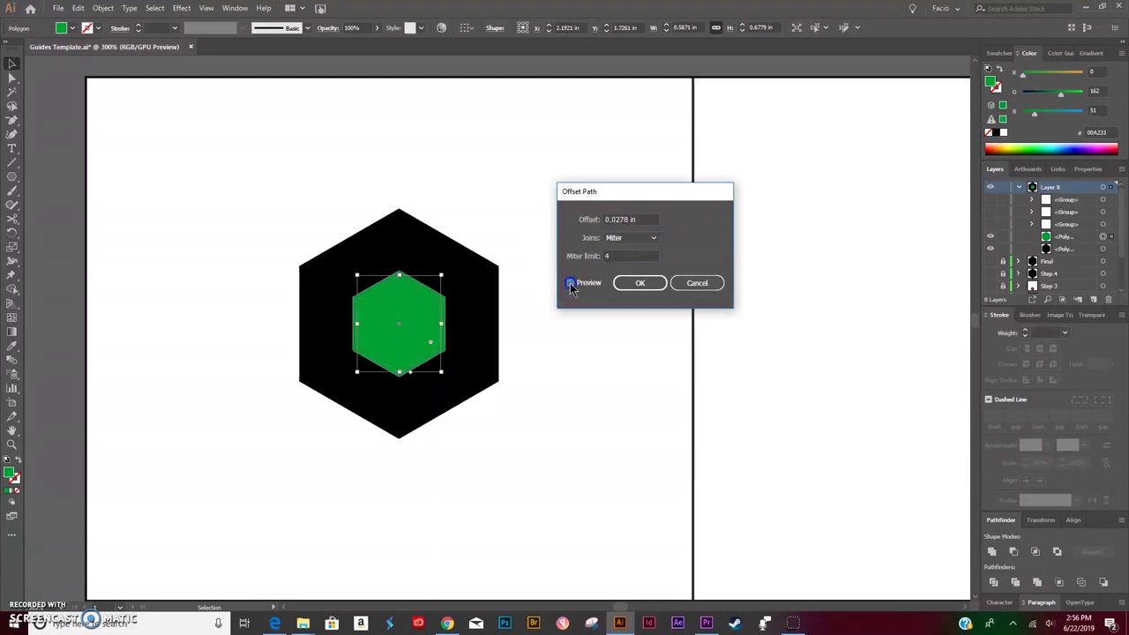
pyautogui.click(631, 283)
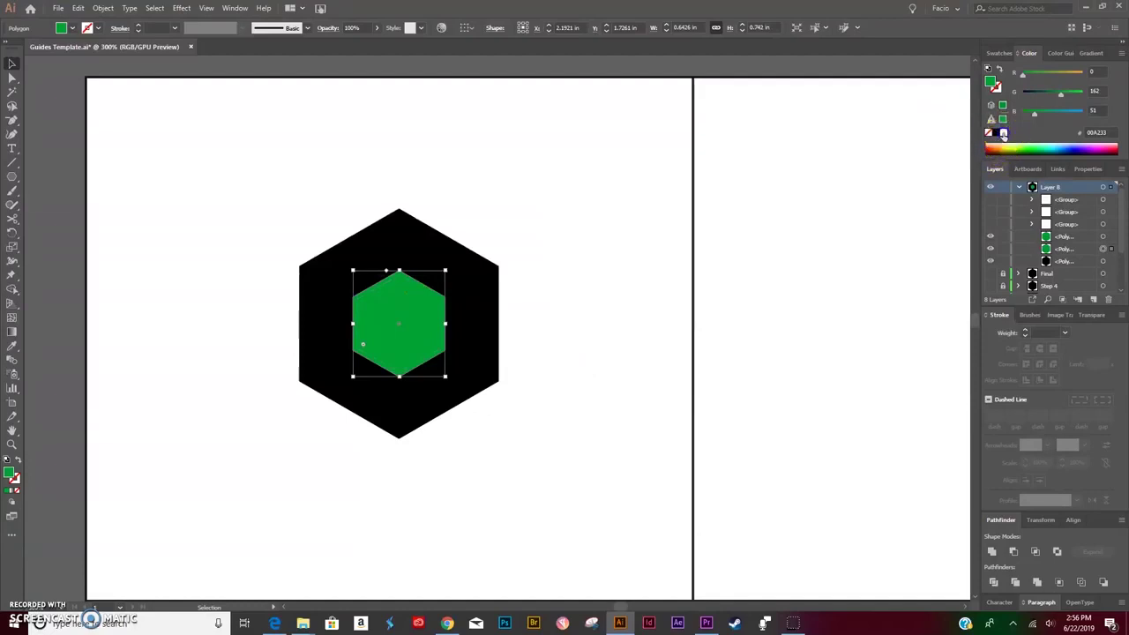
# Fill the offset hexagon with white and show the three white line groups
pyautogui.click(1003, 133)
pyautogui.click(590, 167)
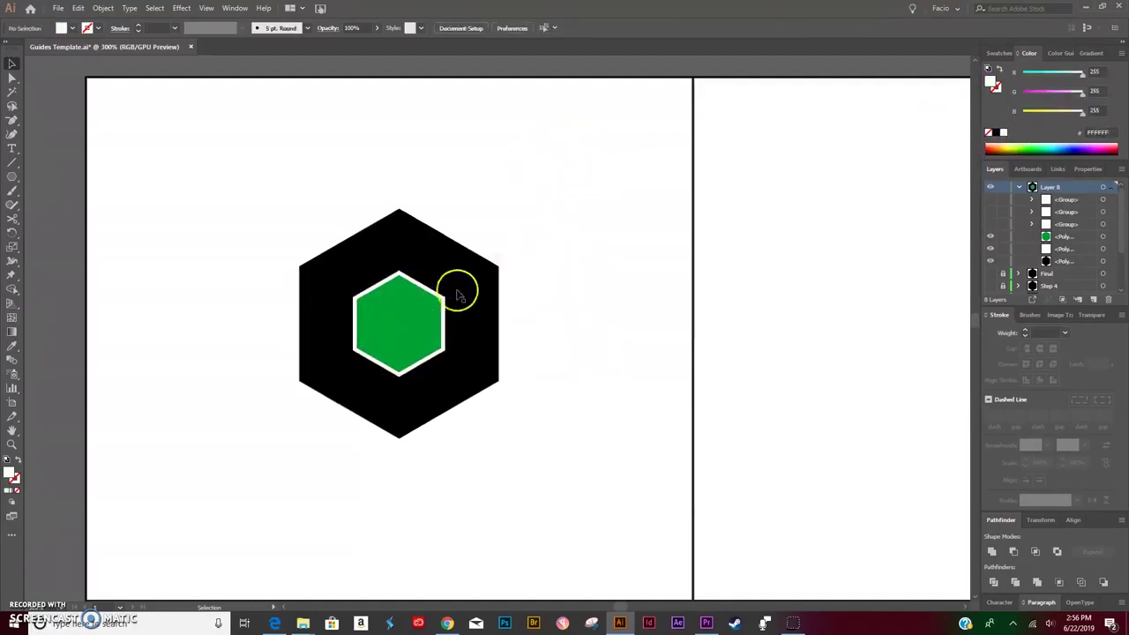
pyautogui.click(990, 224)
pyautogui.click(991, 211)
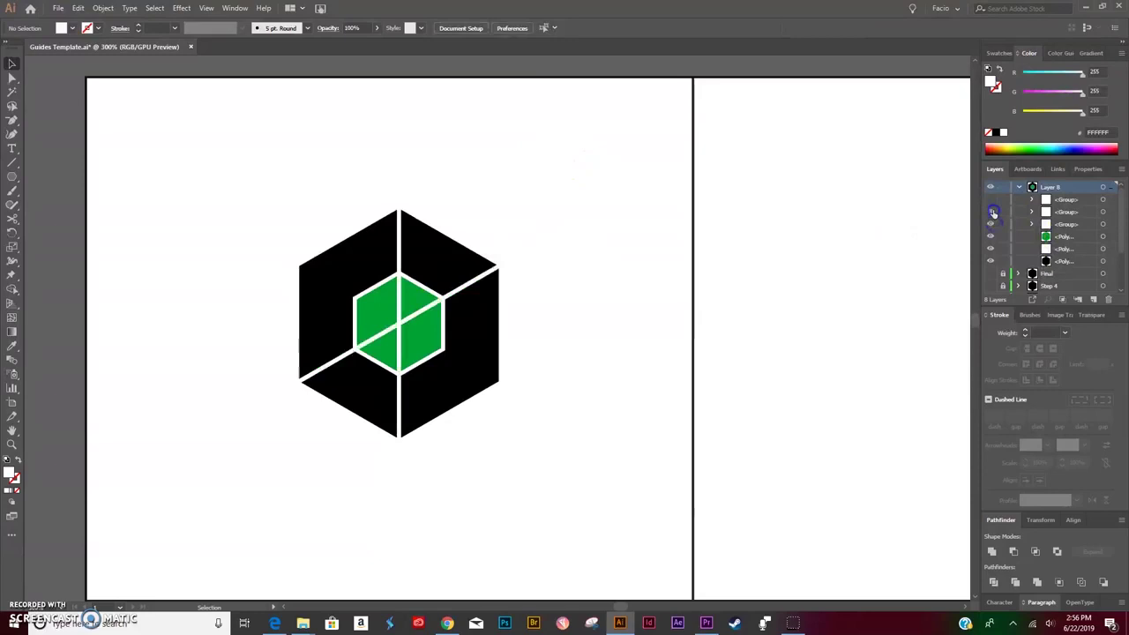
pyautogui.click(991, 201)
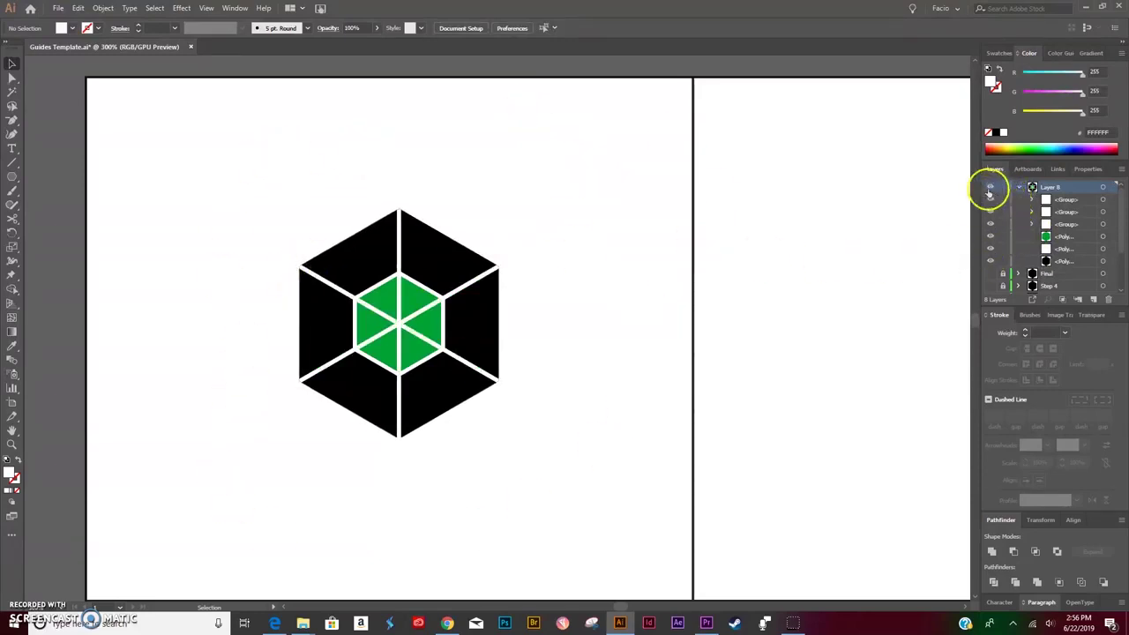
# Toggle Layer 8's visibility to compare the artwork with the logo template underneath
pyautogui.click(989, 189)
pyautogui.click(989, 190)
pyautogui.click(989, 189)
pyautogui.click(990, 190)
pyautogui.click(990, 190)
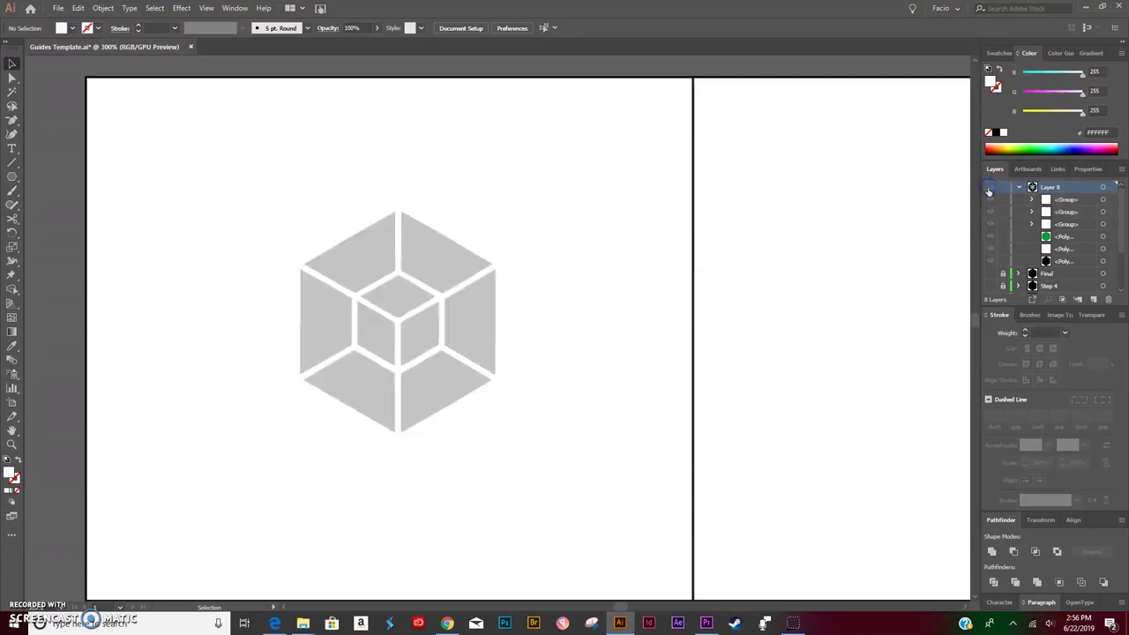
pyautogui.click(989, 189)
pyautogui.click(989, 189)
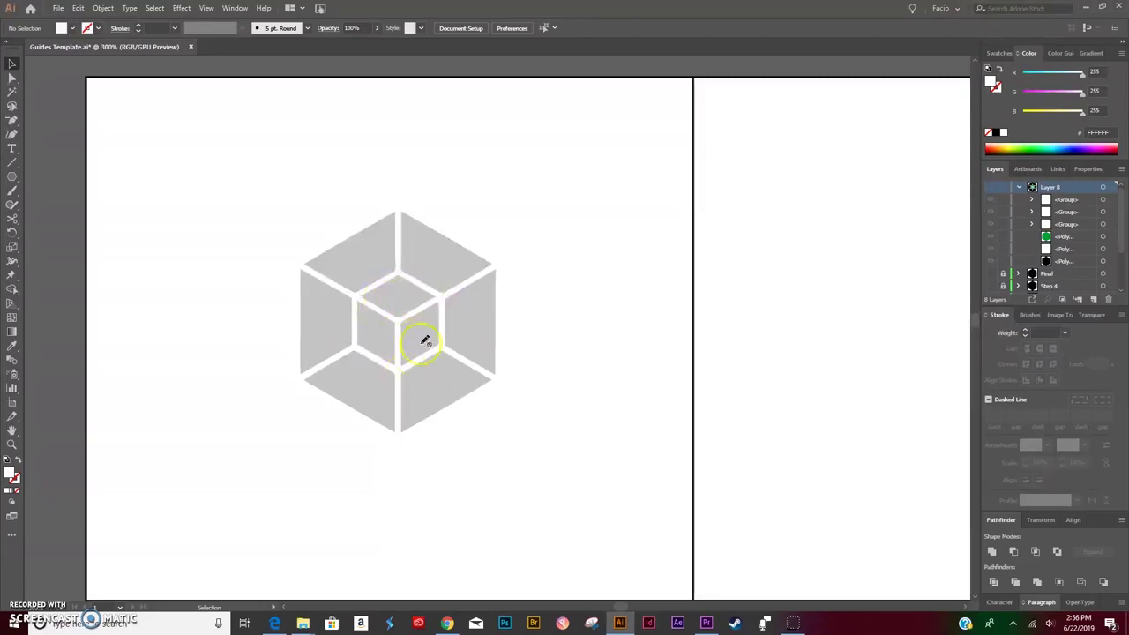
pyautogui.click(989, 188)
# Select all the logo artwork and split it into separate pieces with Pathfinder Divide
pyautogui.moveTo(242, 162); pyautogui.dragTo(560, 491)
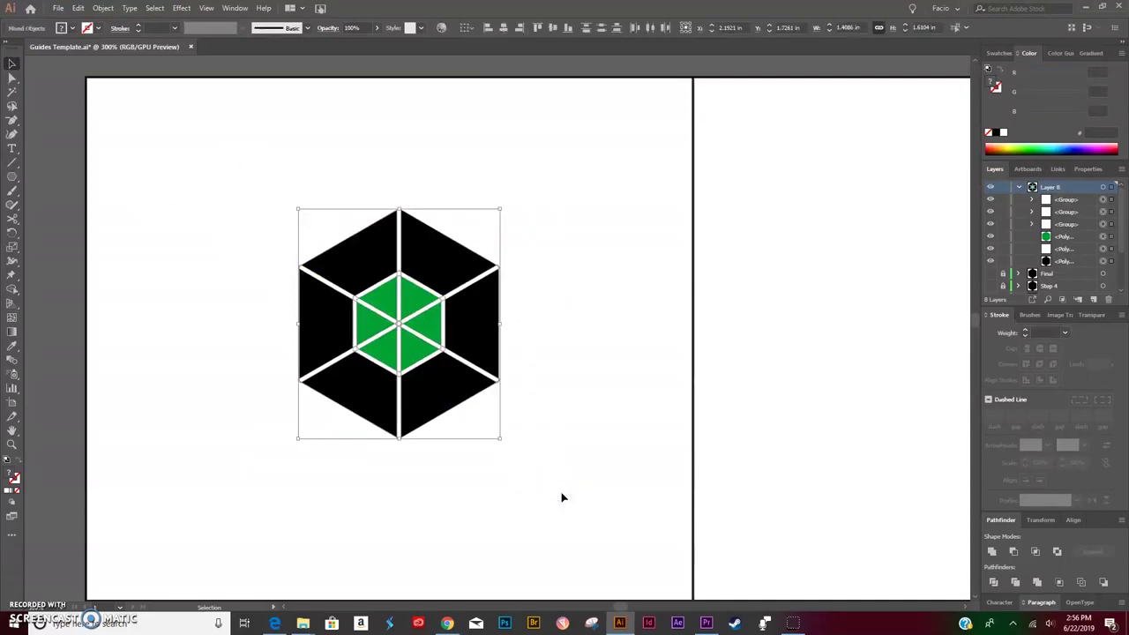
pyautogui.click(994, 583)
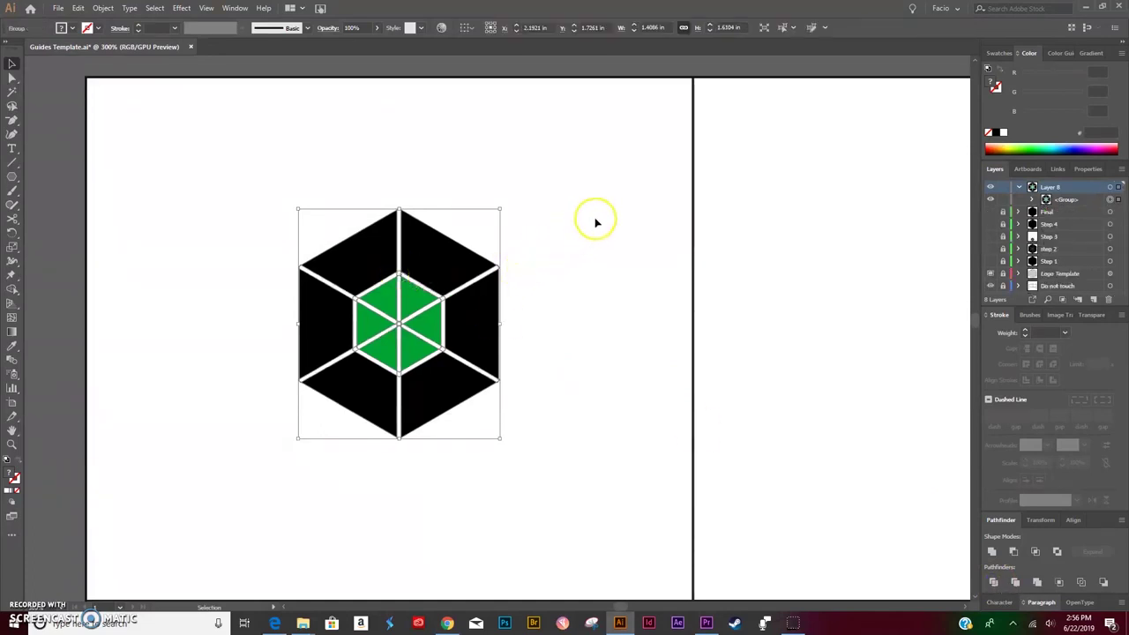
pyautogui.hotkey('ctrl', '+')
pyautogui.hotkey('ctrl', '+')
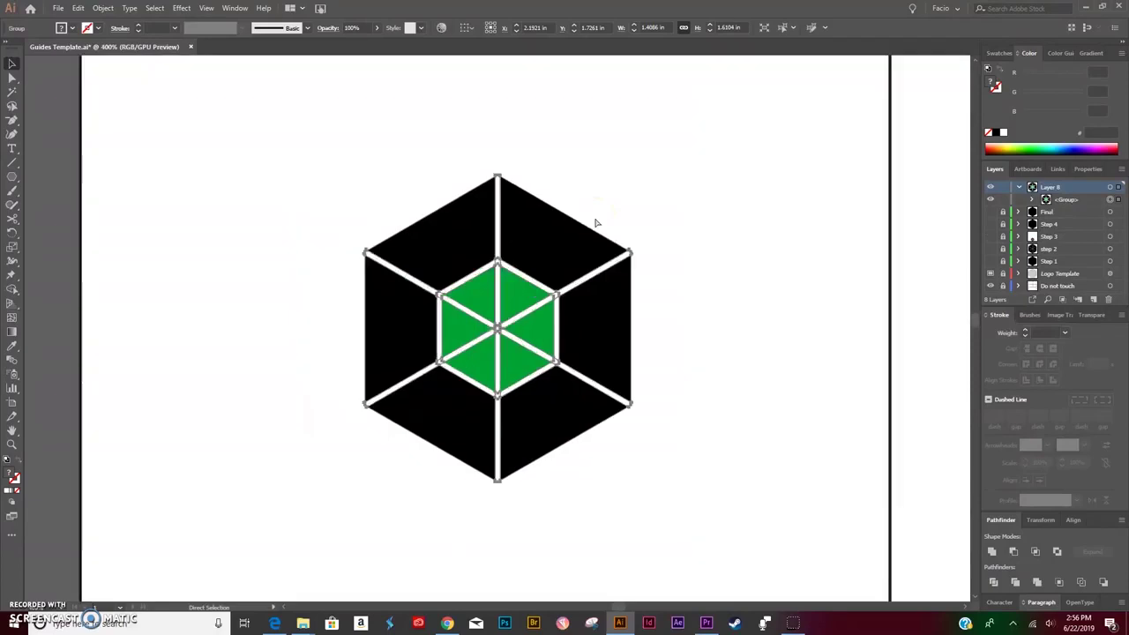
# Ungroup the divided logo artwork and clear the selection
pyautogui.click(605, 212)
pyautogui.rightClick(605, 212)
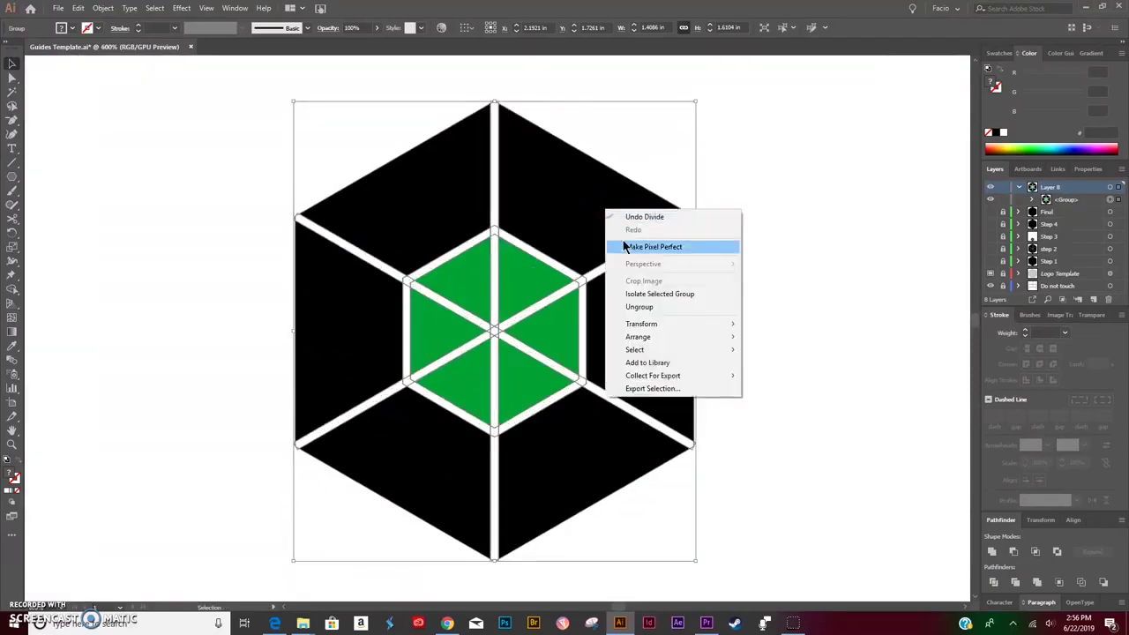
pyautogui.click(639, 307)
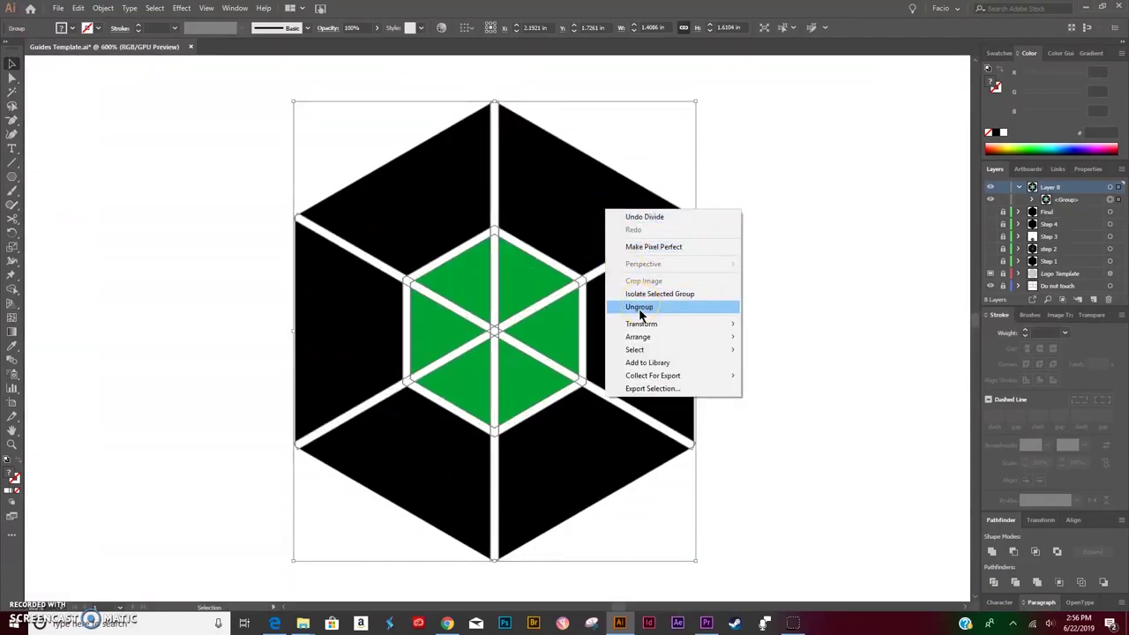
pyautogui.click(740, 260)
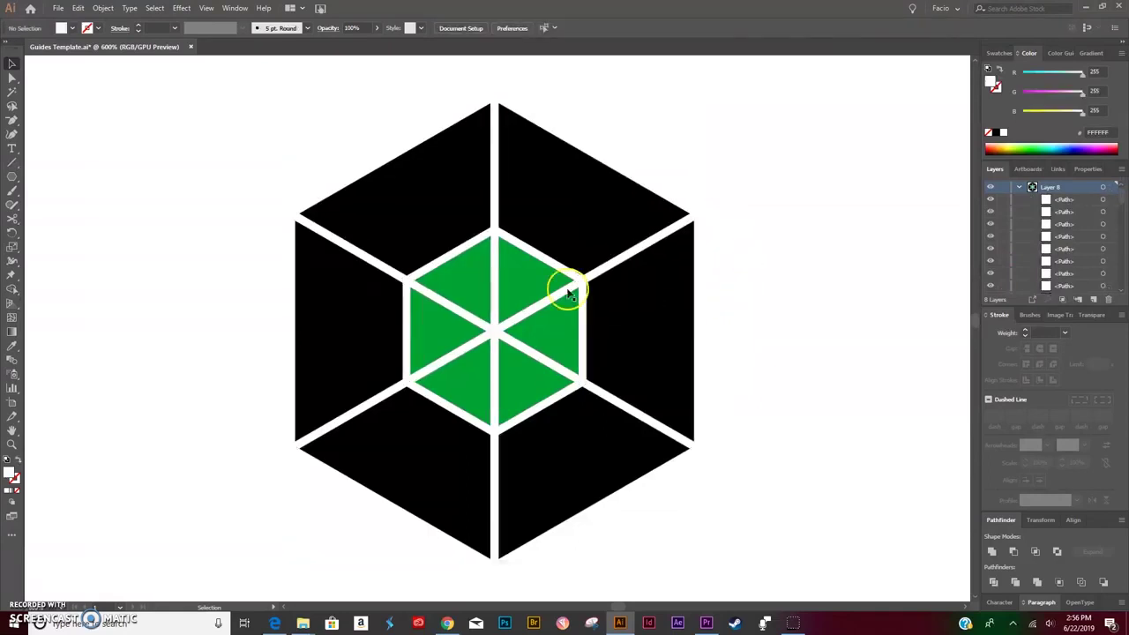
# Unite the two upper green triangles and the white strip between them into one cube face, filled with the sampled green
pyautogui.click(529, 240)
pyautogui.click(812, 139)
pyautogui.click(538, 276)
pyautogui.keyDown('shift'); pyautogui.click(495, 265); pyautogui.keyUp('shift')
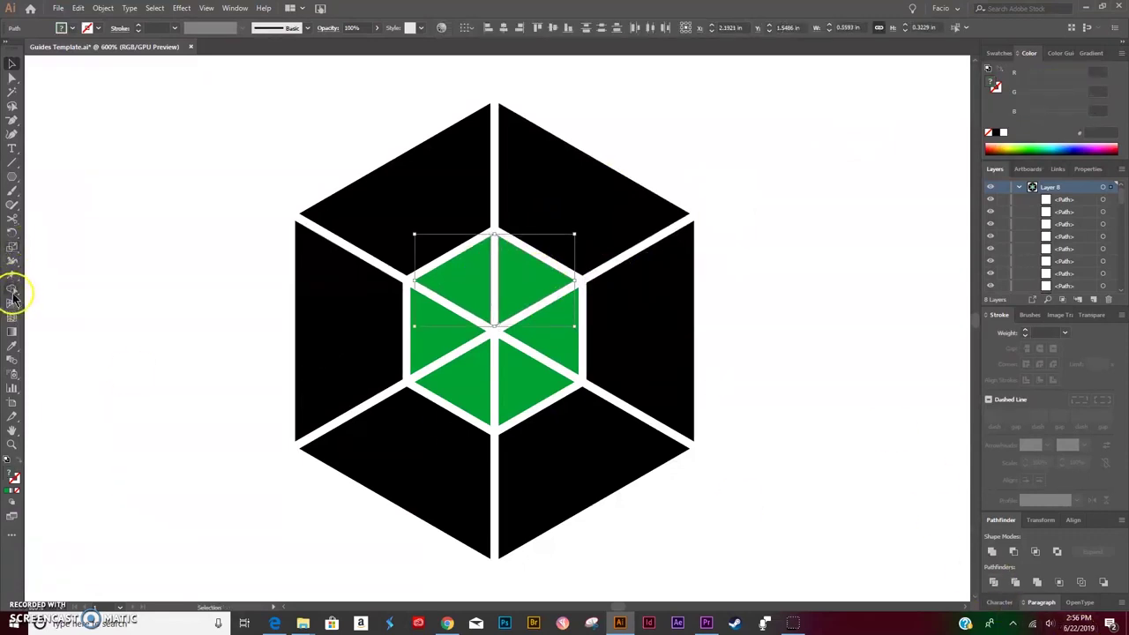
pyautogui.click(990, 552)
pyautogui.press('i')
pyautogui.click(559, 328)
pyautogui.press('v')
pyautogui.click(745, 318)
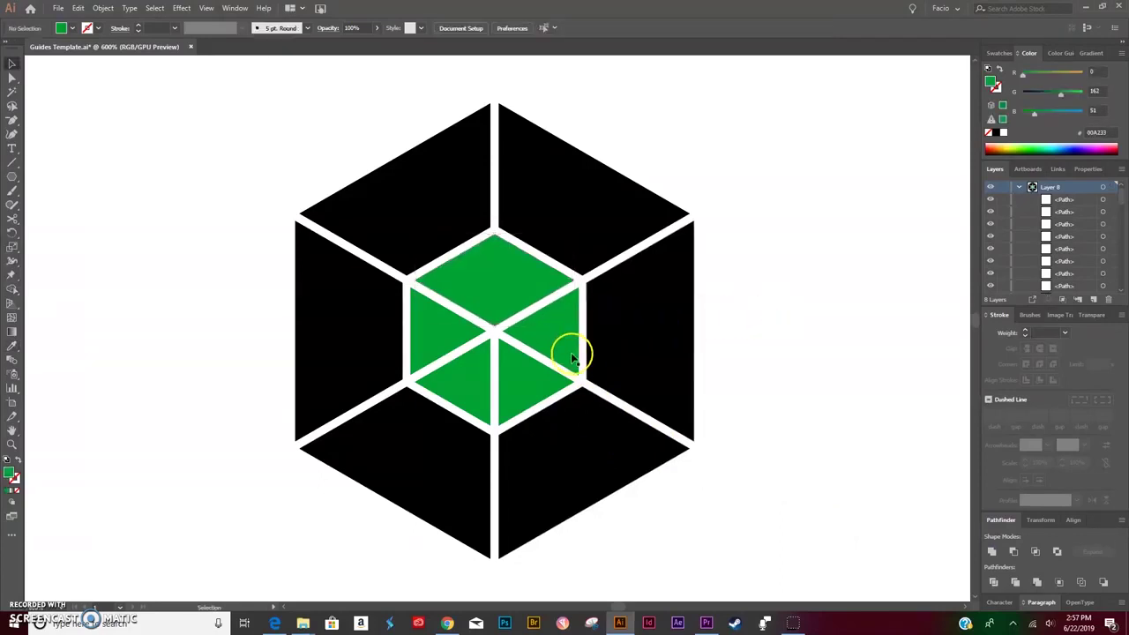
# Unite the two lower-right green triangles and their dividing strip into one cube face, filled with green sampled from the top face
pyautogui.click(540, 351)
pyautogui.keyDown('shift'); pyautogui.click(528, 373); pyautogui.keyUp('shift')
pyautogui.click(989, 551)
pyautogui.press('i')
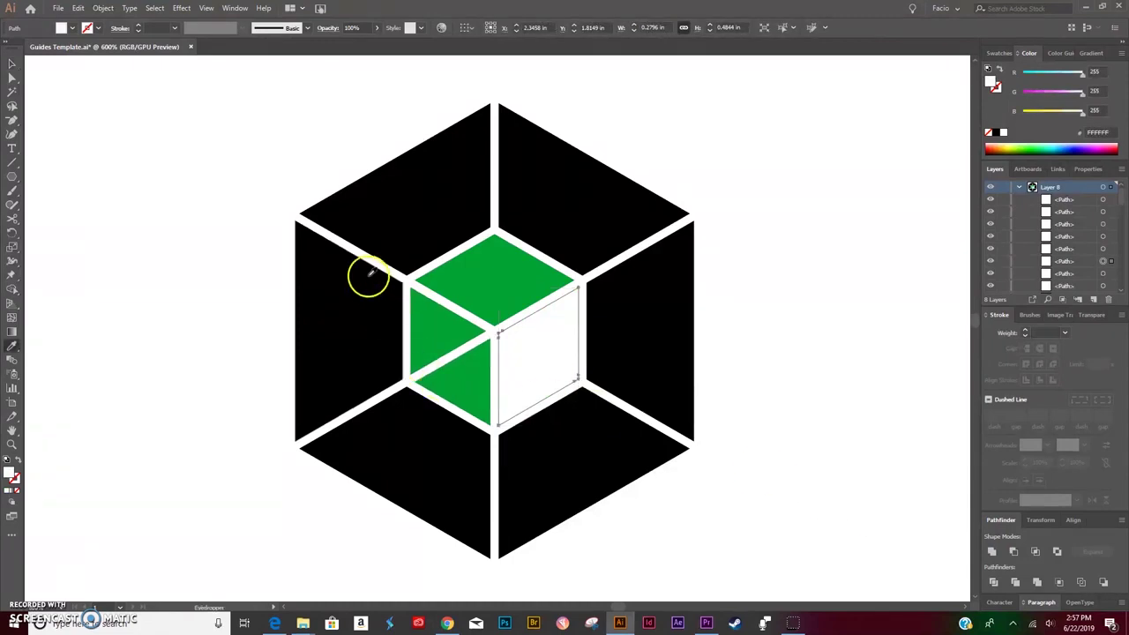
pyautogui.click(477, 281)
pyautogui.press('v')
# Unite the two lower-left green triangles and their dividing strip into one cube face, filled with green sampled from the top face
pyautogui.click(446, 308)
pyautogui.keyDown('shift'); pyautogui.click(468, 372); pyautogui.keyUp('shift')
pyautogui.keyDown('shift'); pyautogui.click(472, 379); pyautogui.keyUp('shift')
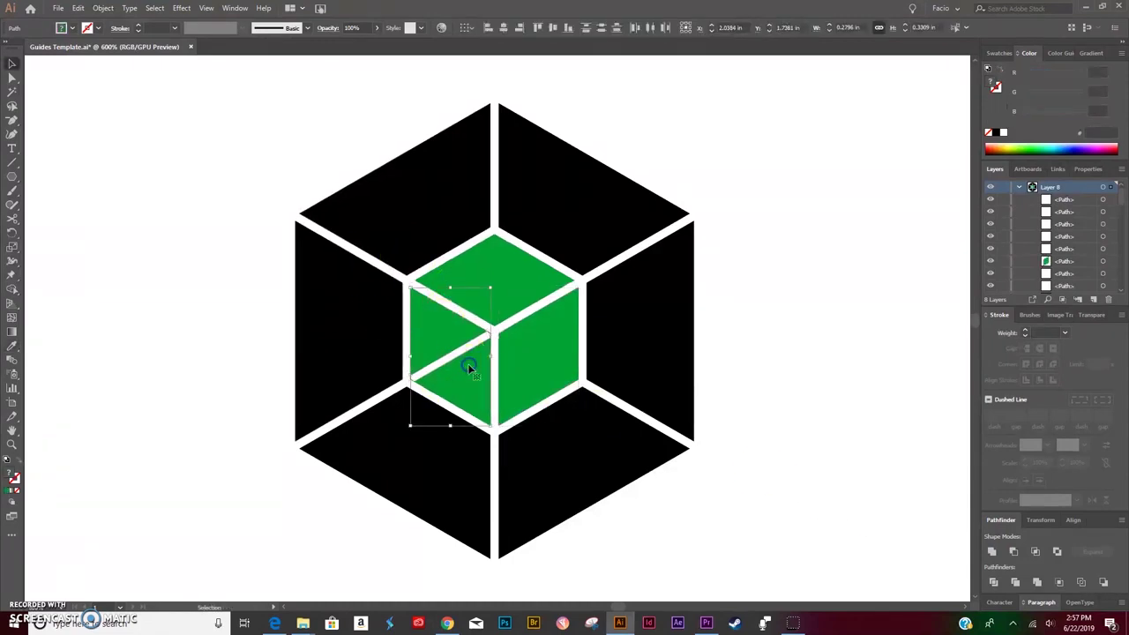
pyautogui.click(992, 550)
pyautogui.press('i')
pyautogui.click(791, 517)
pyautogui.click(524, 283)
pyautogui.press('v')
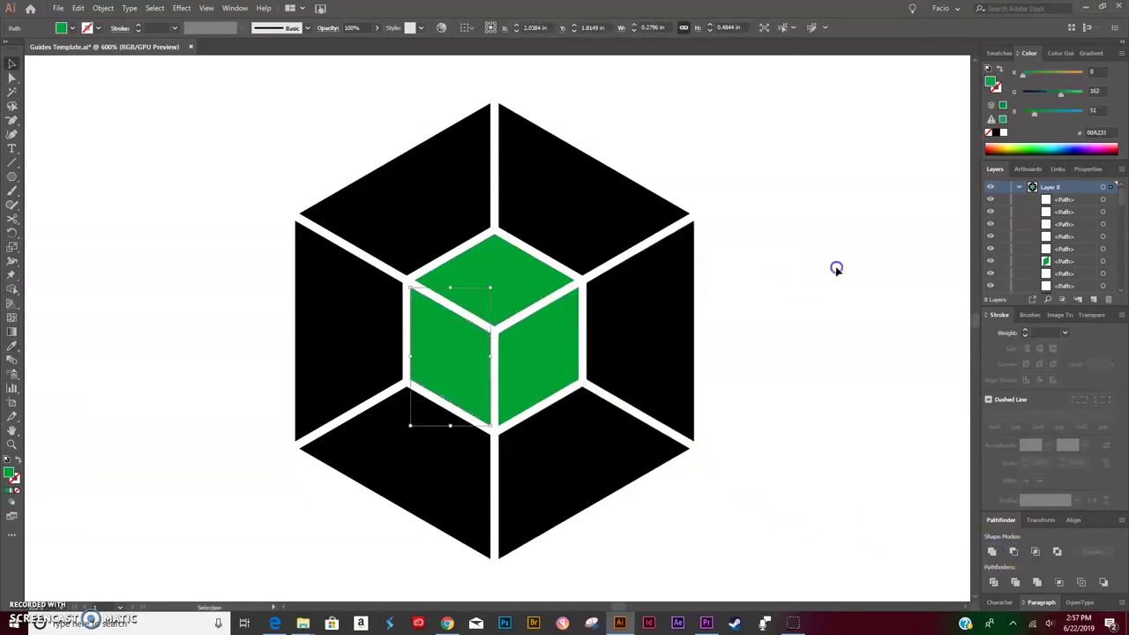
# Delete the extra anchor points at the upper and lower corners of the cube's top green face
pyautogui.click(504, 269)
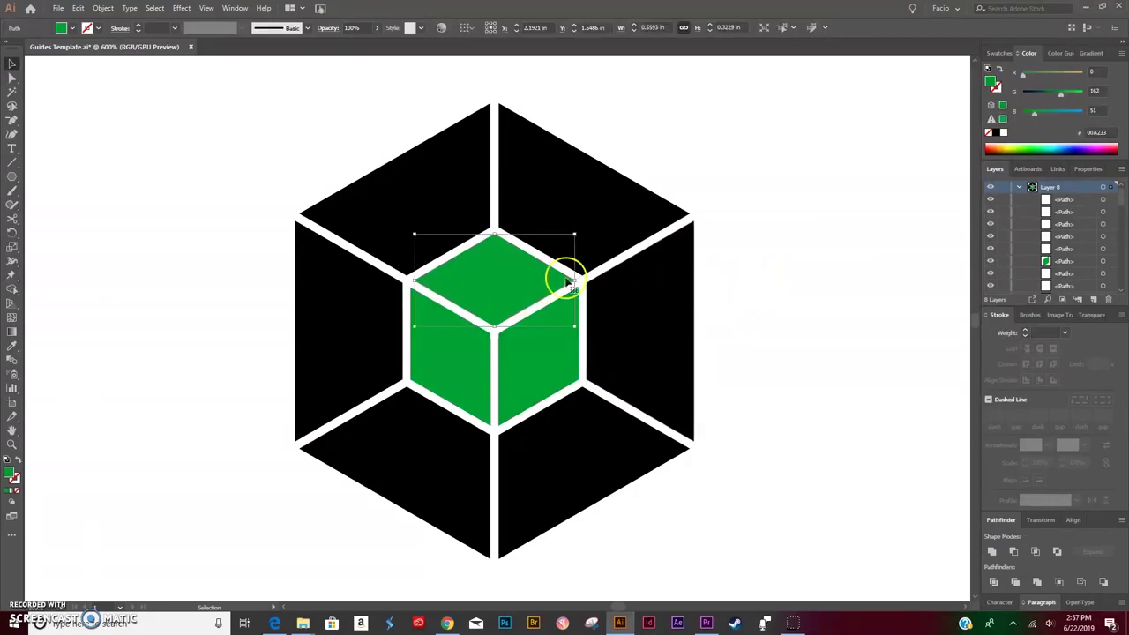
pyautogui.click(650, 167)
pyautogui.click(496, 250)
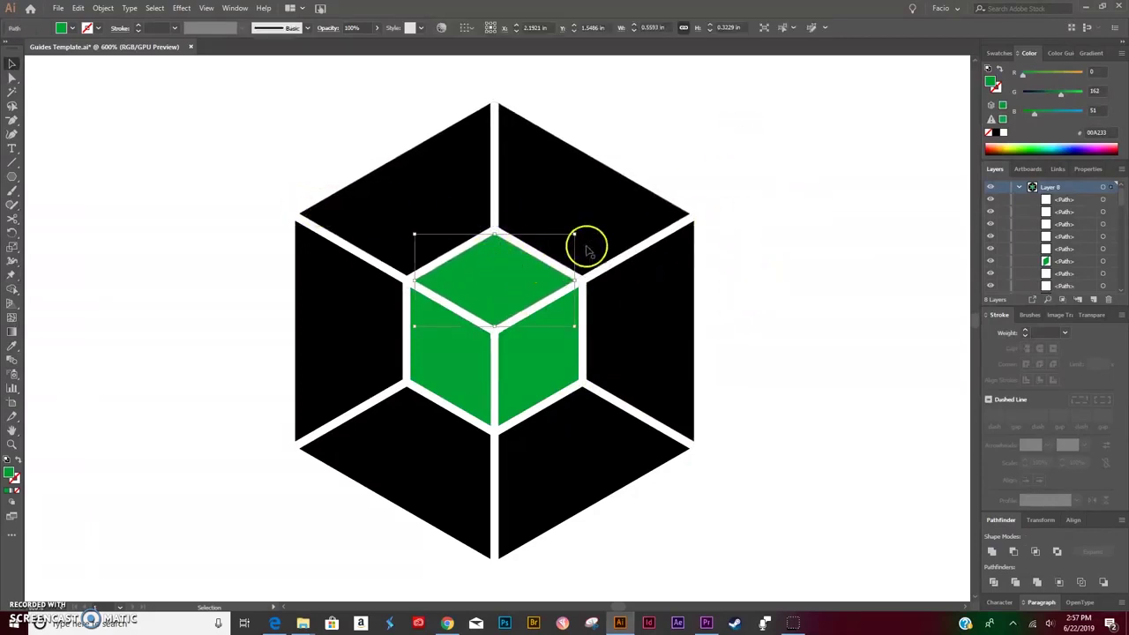
pyautogui.press('a')
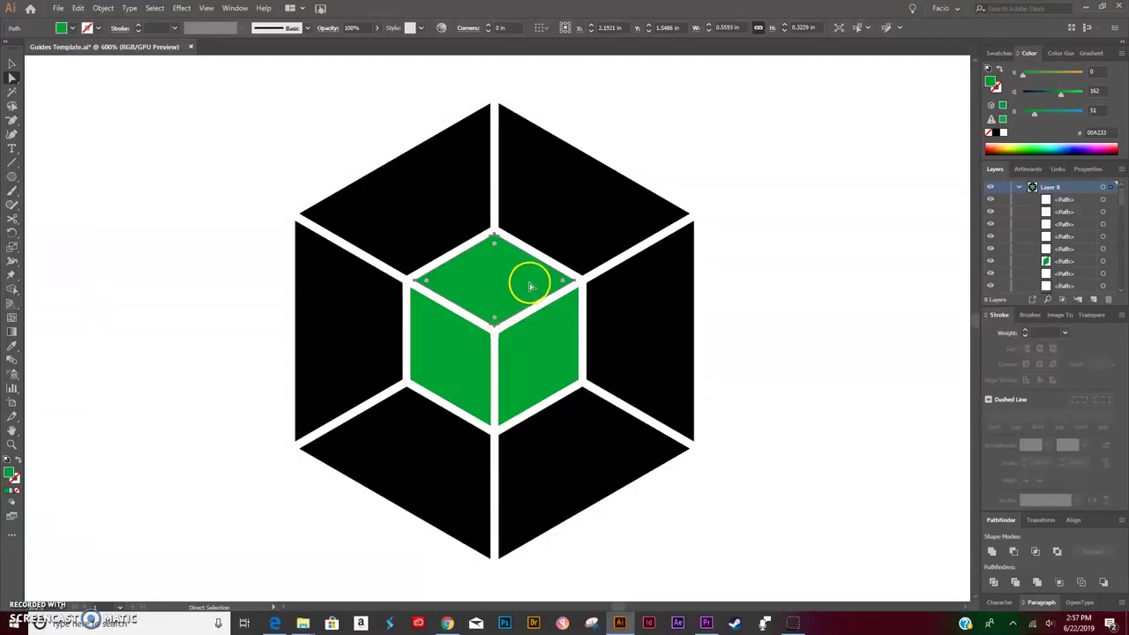
pyautogui.hotkey('ctrl', '=')
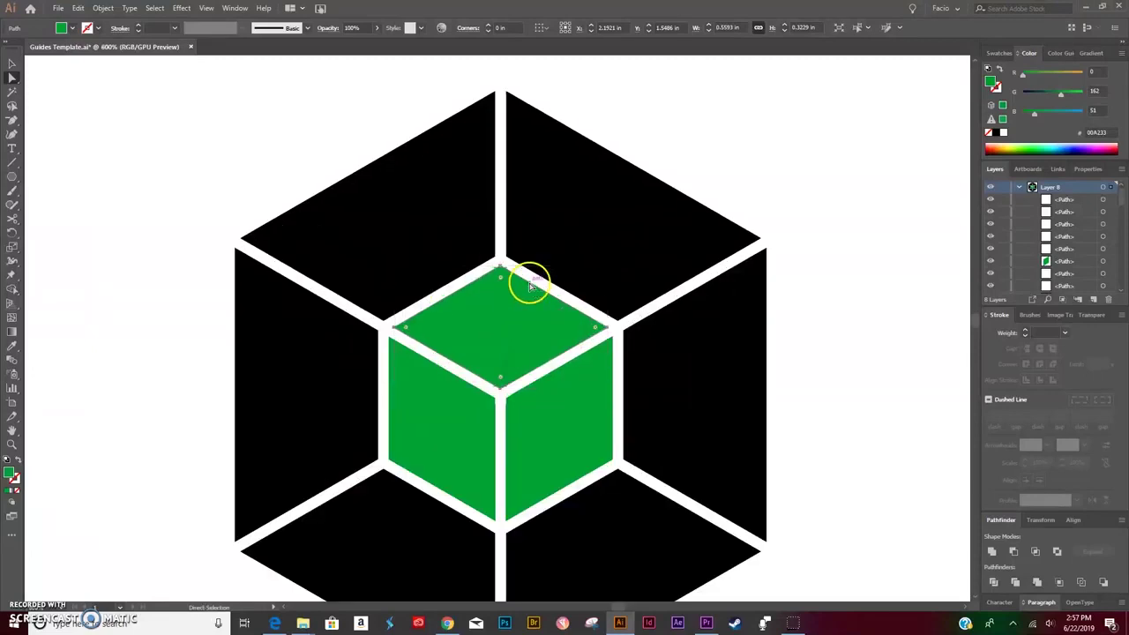
pyautogui.press('-')
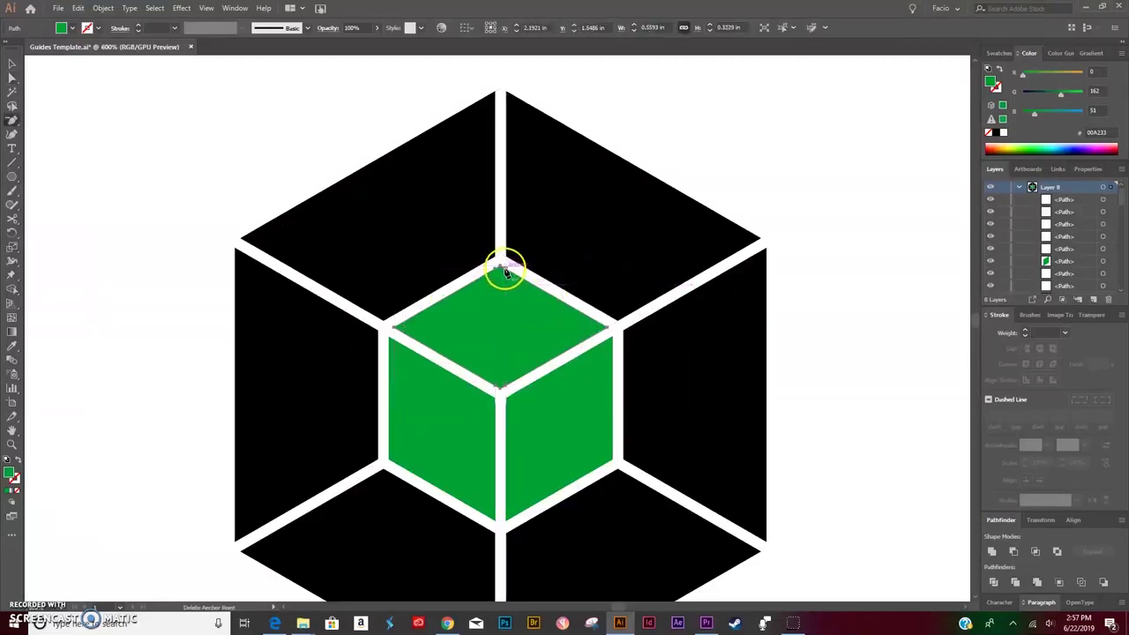
pyautogui.click(505, 272)
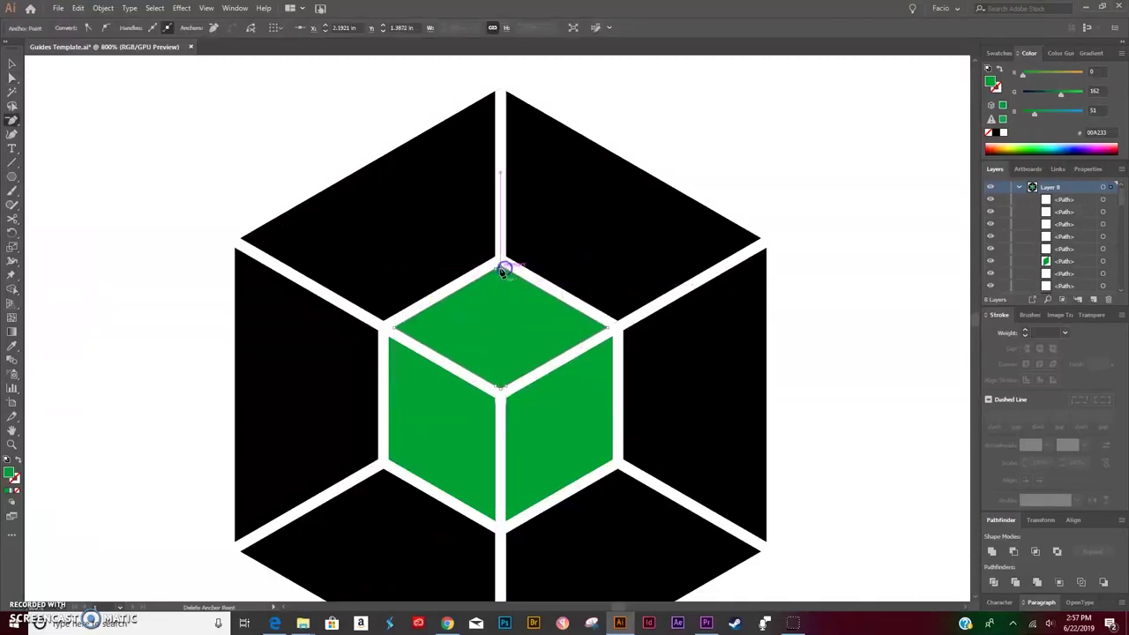
pyautogui.click(504, 389)
pyautogui.click(667, 329)
pyautogui.click(498, 391)
pyautogui.click(665, 329)
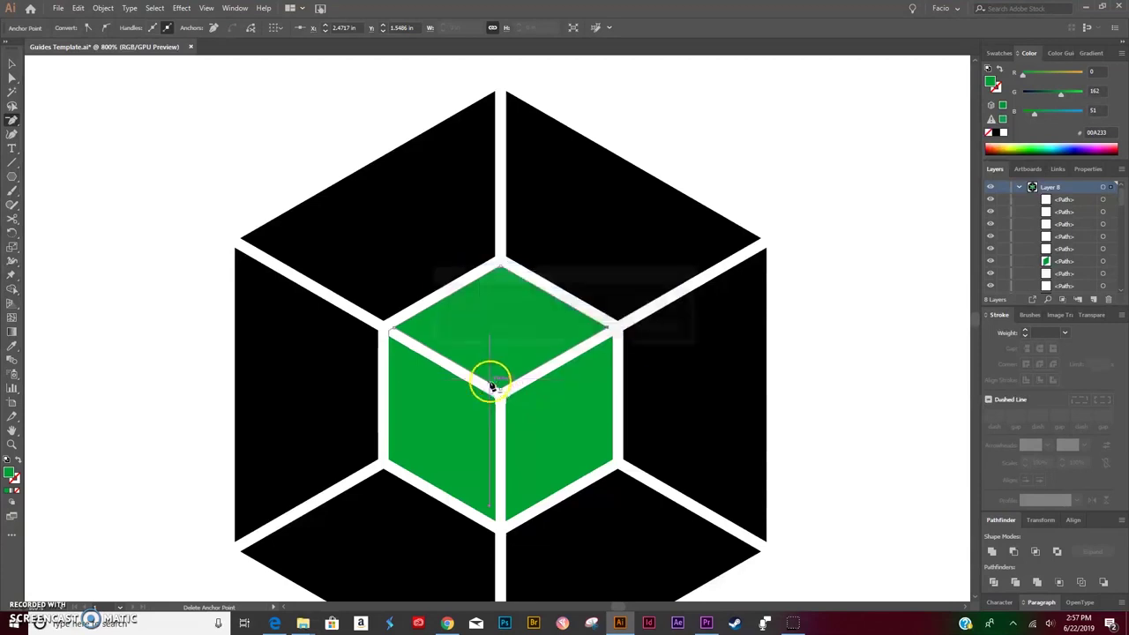
pyautogui.press('a')
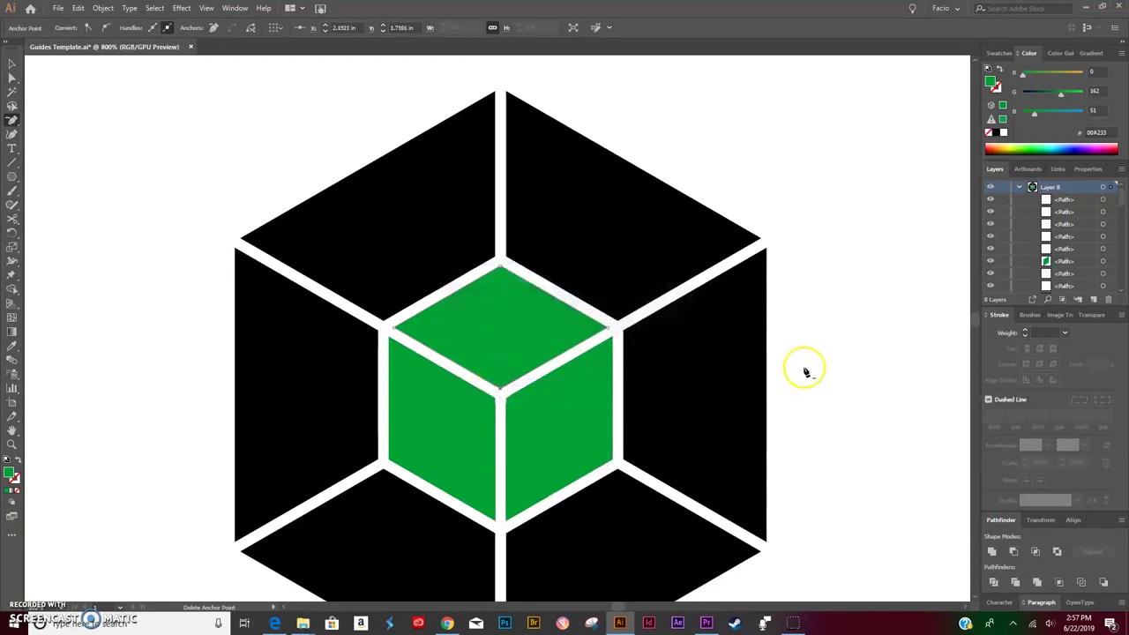
pyautogui.click(813, 349)
# Delete the extra anchor points at the corners of the cube's right green face
pyautogui.click(571, 436)
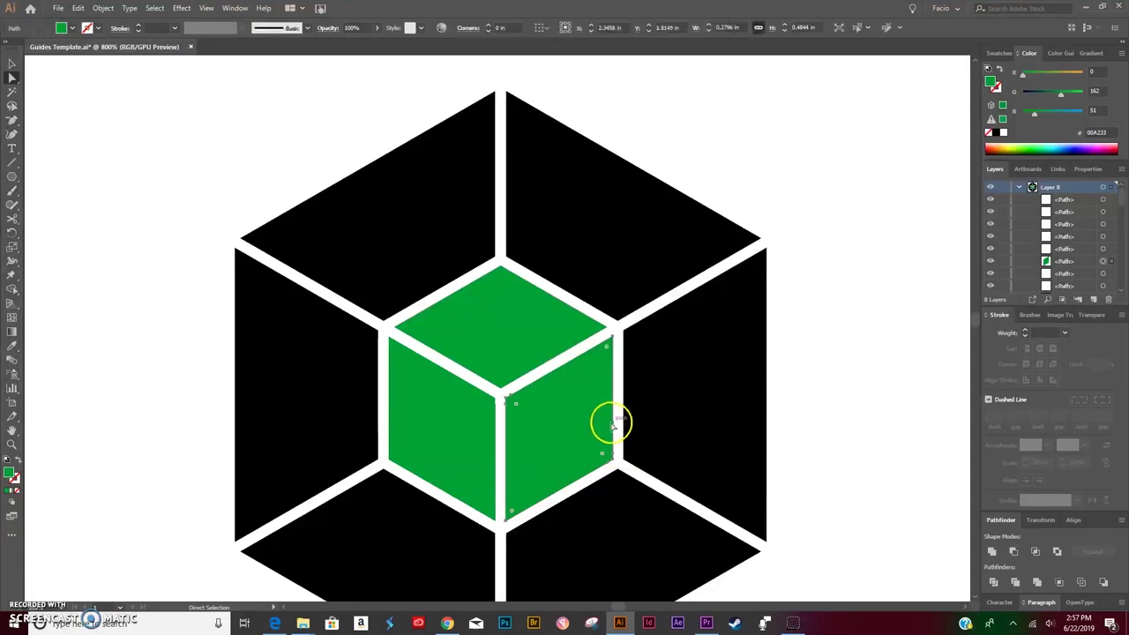
pyautogui.press('-')
pyautogui.click(510, 398)
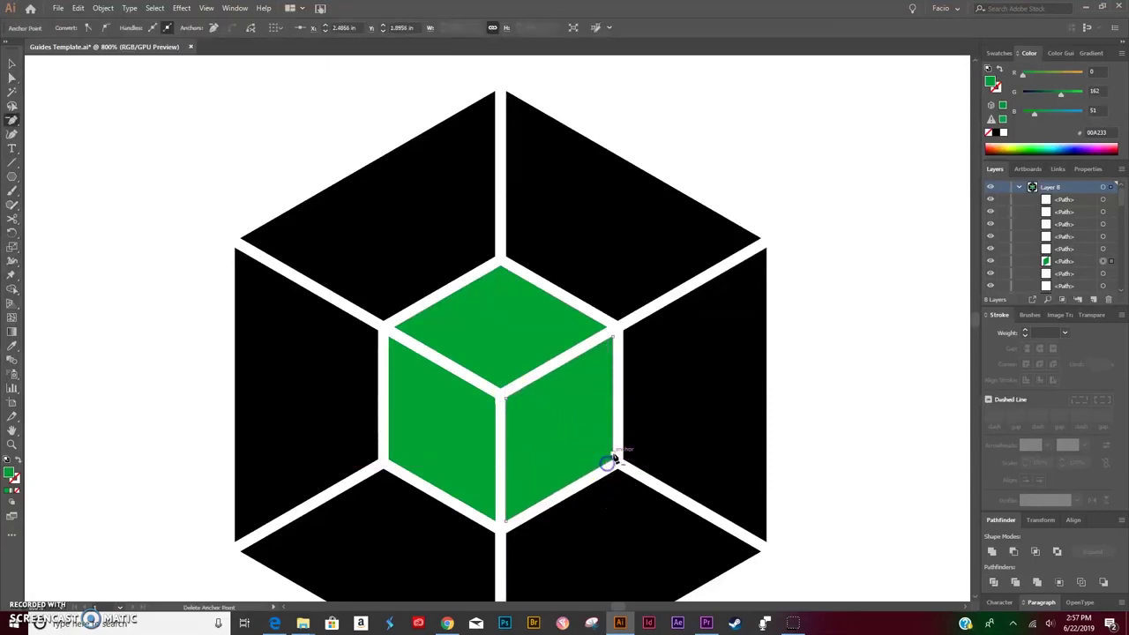
pyautogui.press('a')
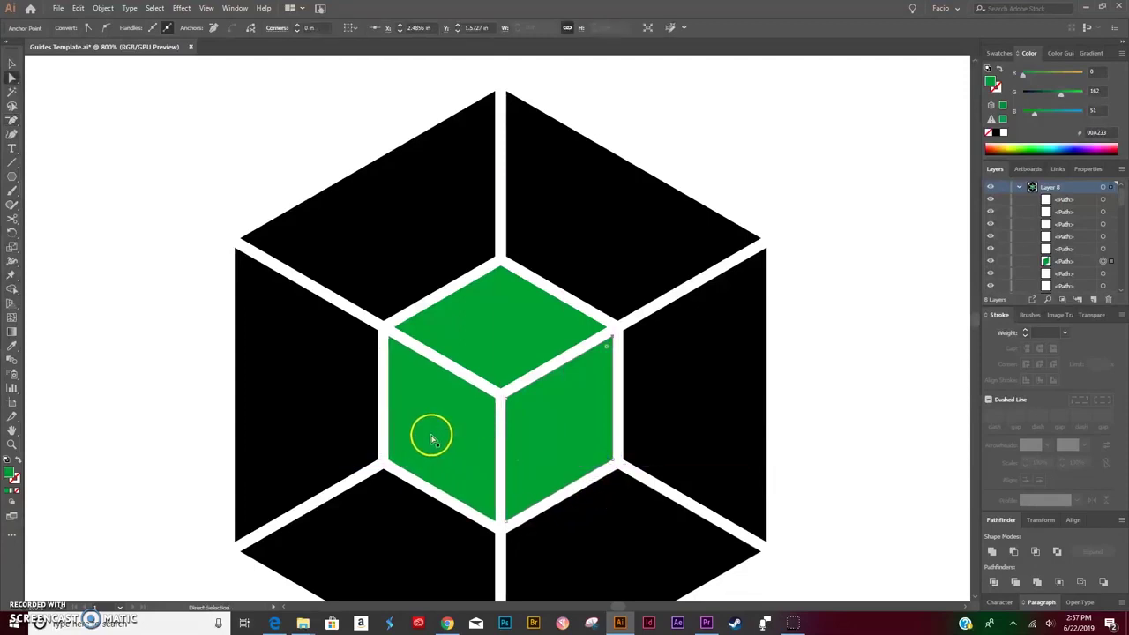
# Delete the extra anchor points at the corners of the cube's left green face and deselect it
pyautogui.click(432, 438)
pyautogui.press('-')
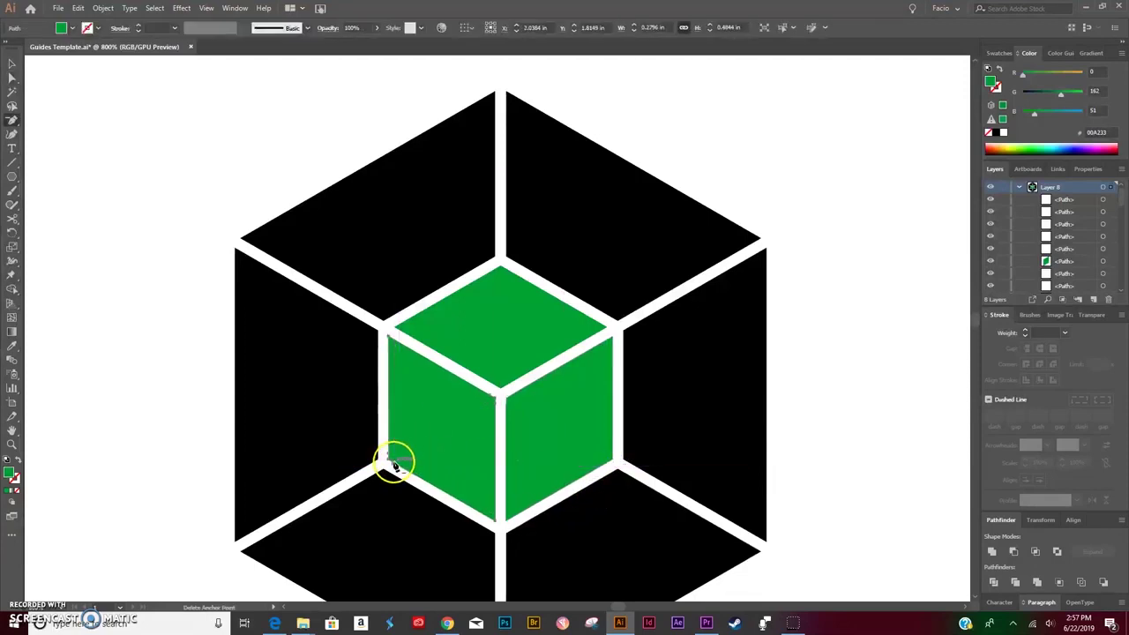
pyautogui.click(393, 458)
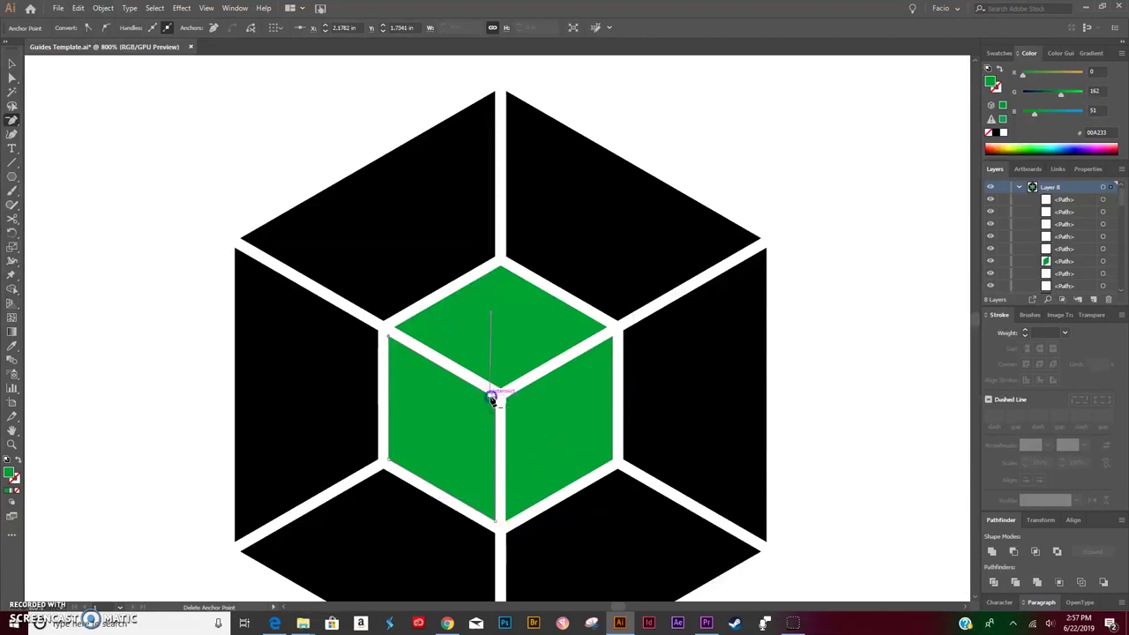
pyautogui.press('a')
pyautogui.click(850, 327)
# Select the upper-right black piece and hide the Logo Template layer beneath the artwork
pyautogui.scroll(-1, 849, 330)
pyautogui.scroll(-1, 849, 330)
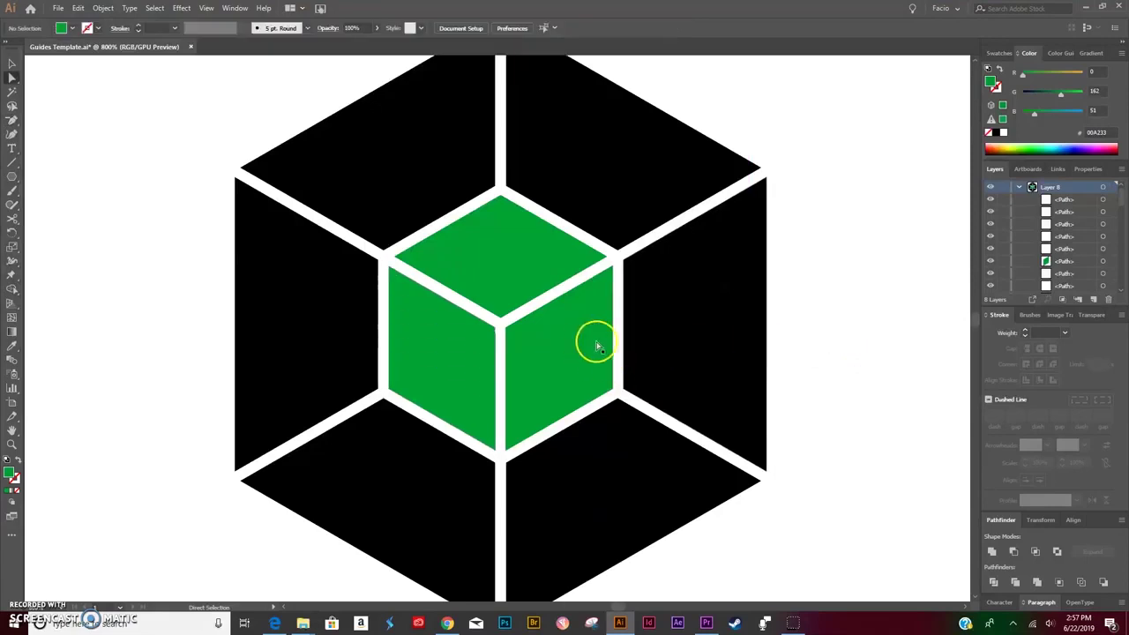
pyautogui.hotkey('ctrl', '-')
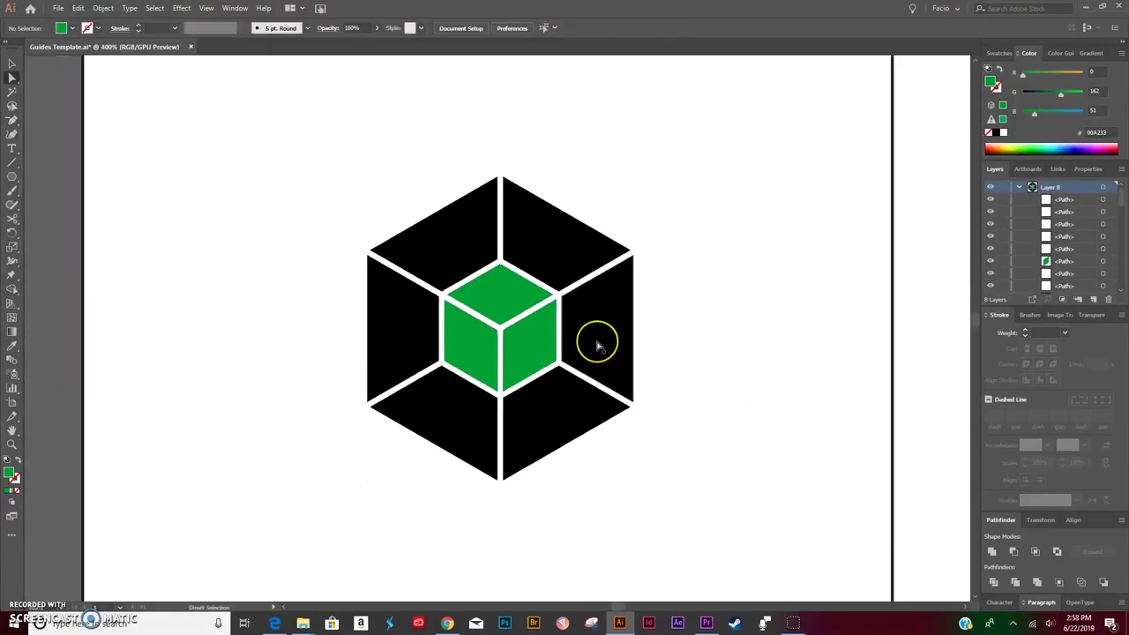
pyautogui.press('v')
pyautogui.click(528, 241)
pyautogui.moveTo(529, 241); pyautogui.dragTo(917, 247)
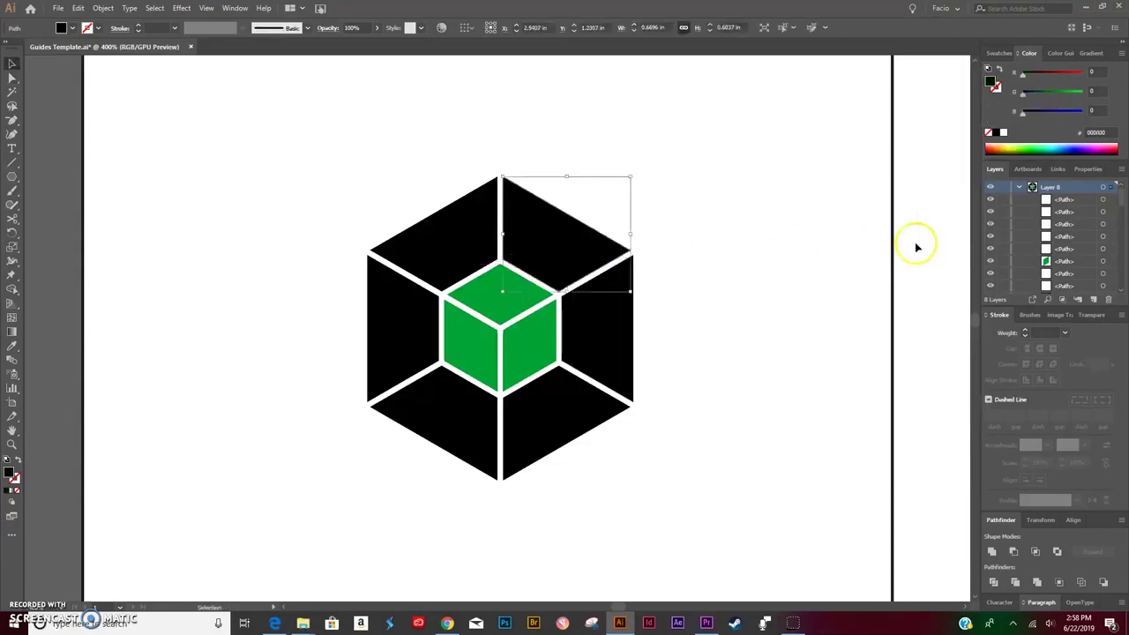
pyautogui.scroll(-5, 1005, 250)
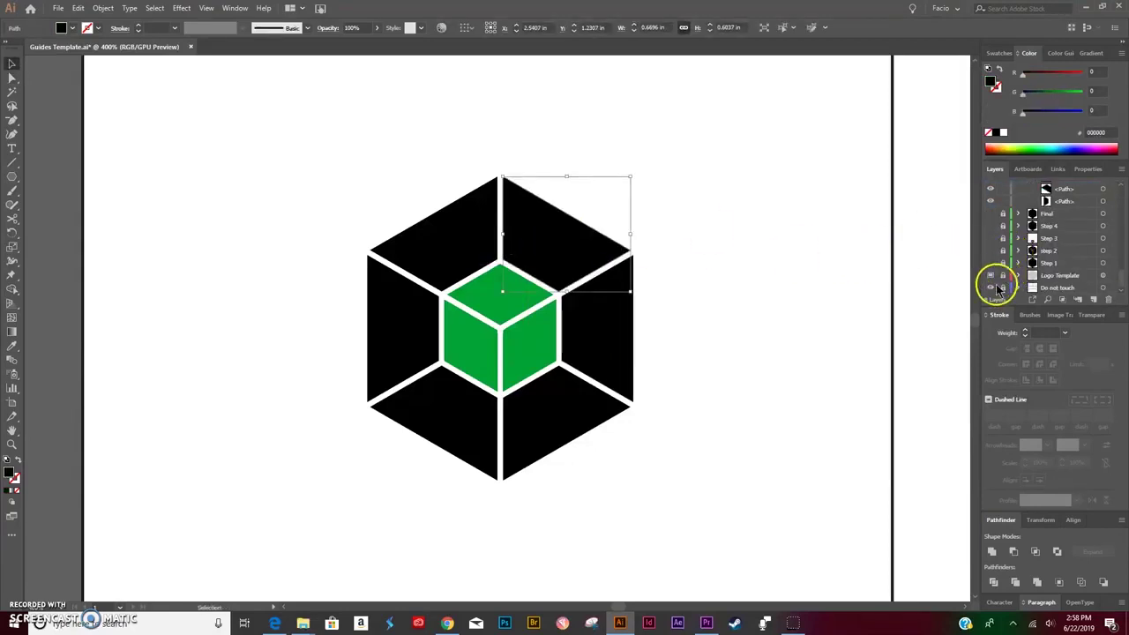
# Pull several black pieces out of the logo one at a time to test their separation, undoing each move
pyautogui.moveTo(587, 244); pyautogui.dragTo(675, 189)
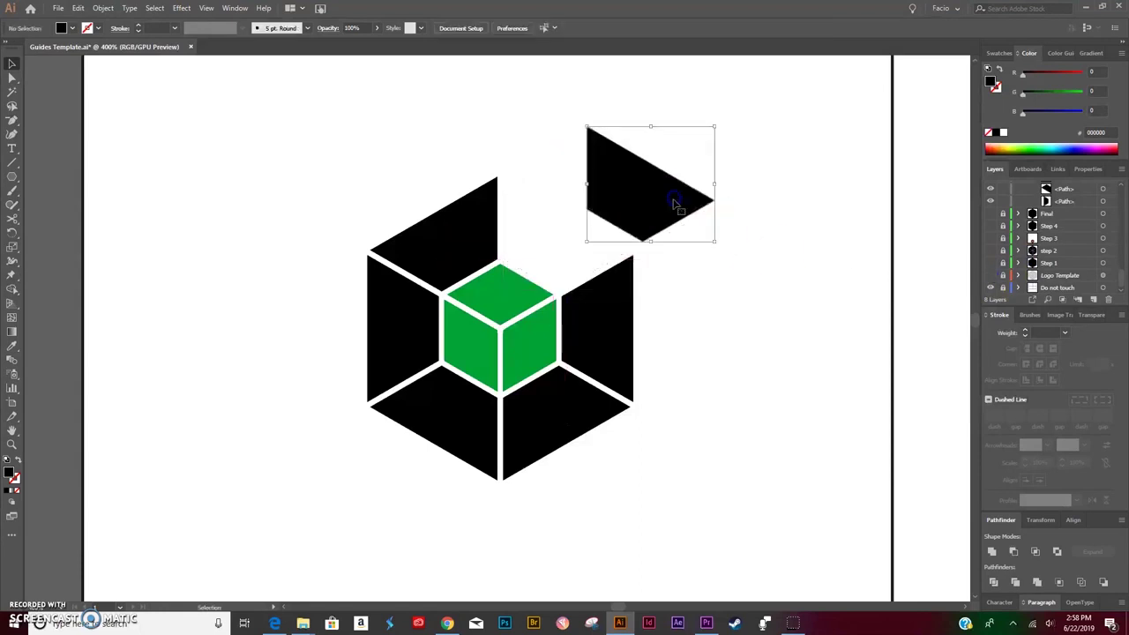
pyautogui.hotkey('ctrl', 'z')
pyautogui.moveTo(480, 236); pyautogui.dragTo(368, 183)
pyautogui.hotkey('ctrl', 'z')
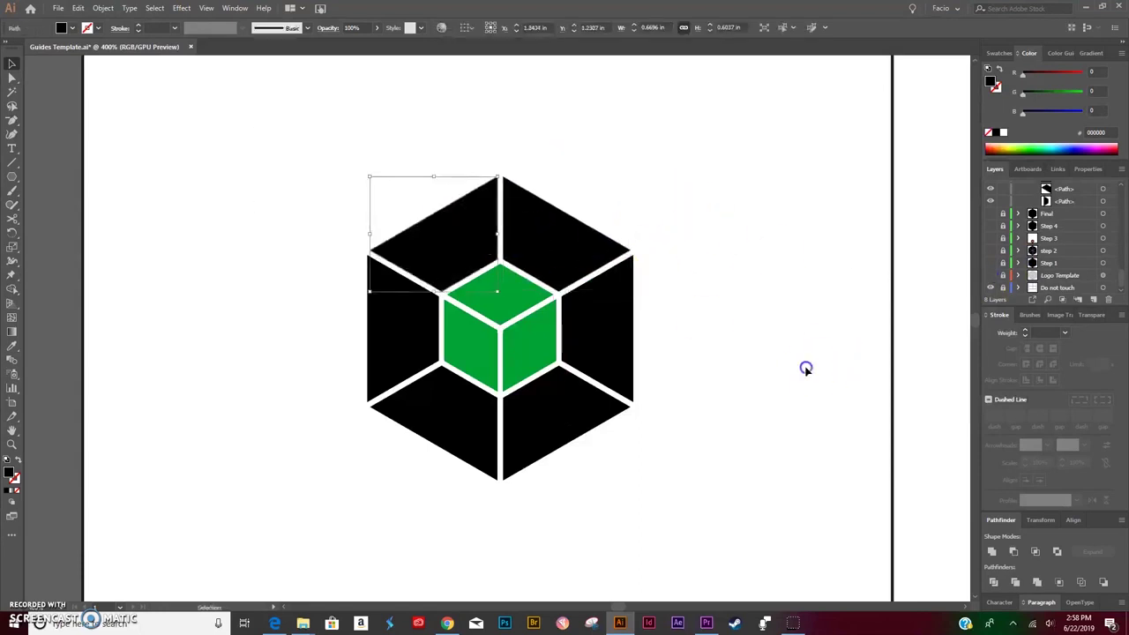
pyautogui.click(806, 365)
pyautogui.moveTo(424, 333); pyautogui.dragTo(347, 346)
pyautogui.hotkey('ctrl', 'z')
pyautogui.moveTo(549, 411); pyautogui.dragTo(599, 512)
pyautogui.hotkey('ctrl', 'z')
pyautogui.click(729, 383)
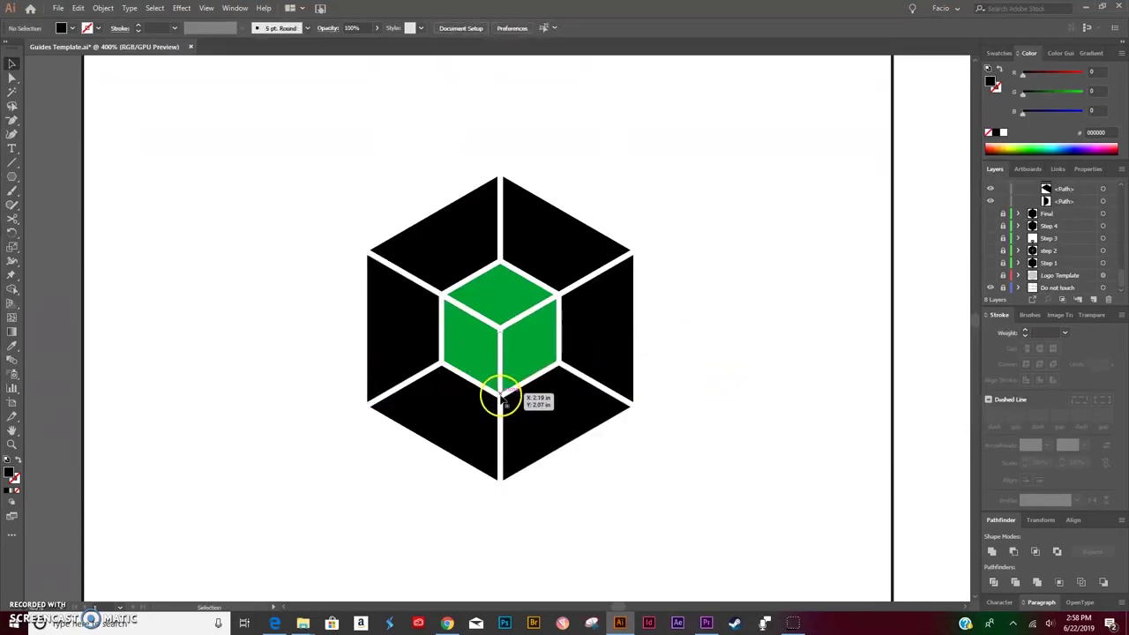
# Select white divider pieces around the green cube to inspect them, and clear the selection
pyautogui.click(500, 396)
pyautogui.moveTo(439, 302); pyautogui.dragTo(450, 304)
pyautogui.click(745, 351)
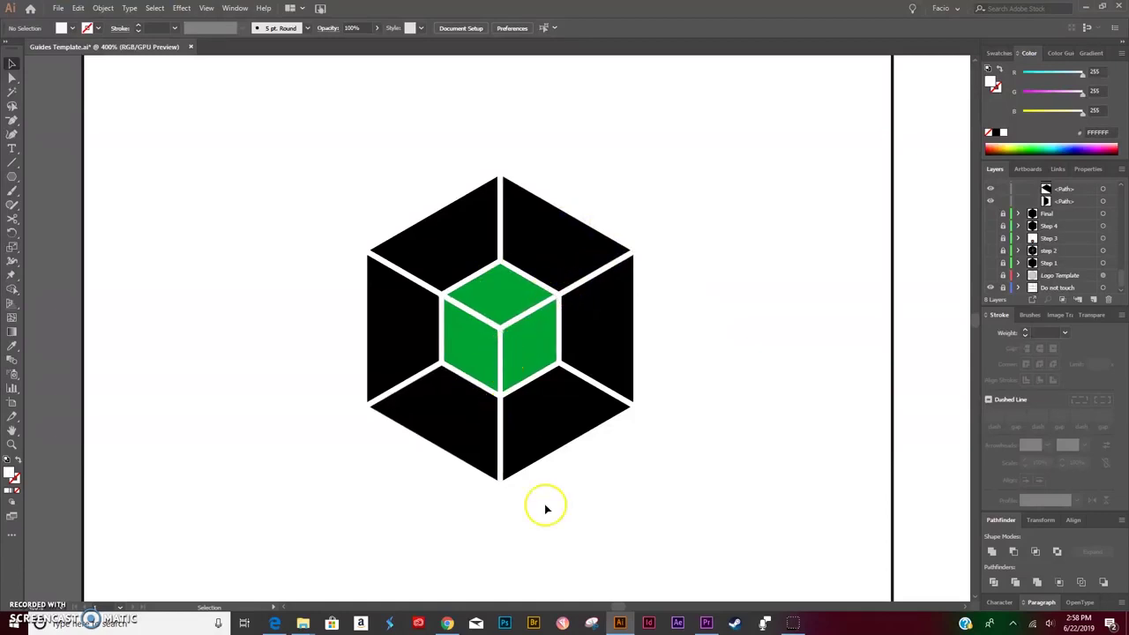
# Show the Logo Template layer and toggle Layer 8's visibility to compare the finished logo with the template
pyautogui.scroll(3, 1000, 196)
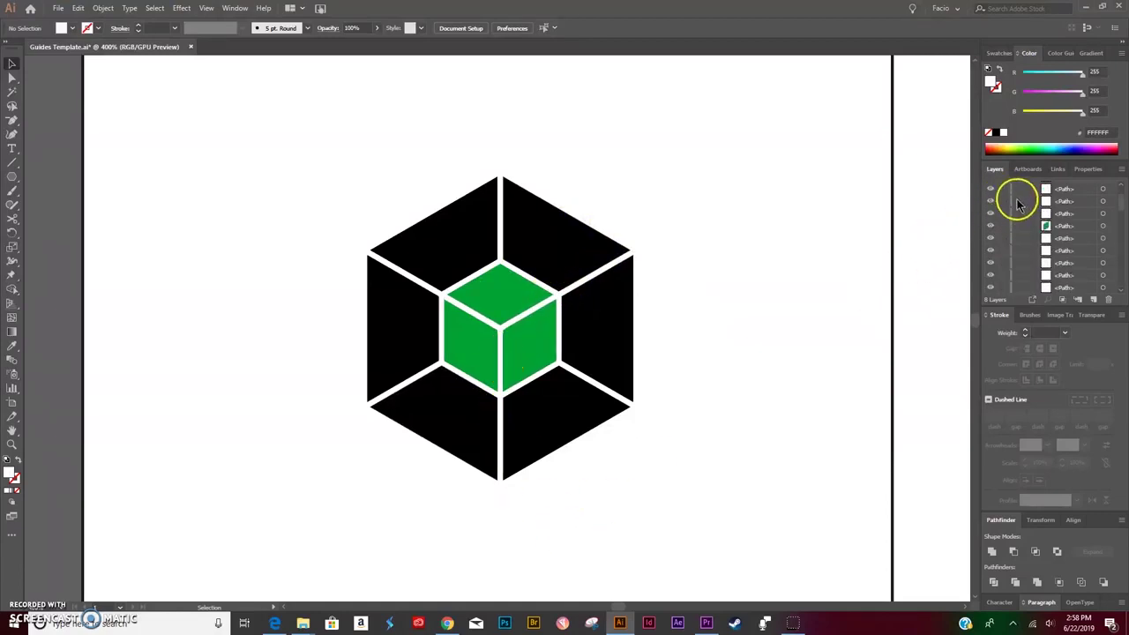
pyautogui.scroll(2, 1015, 197)
pyautogui.click(990, 188)
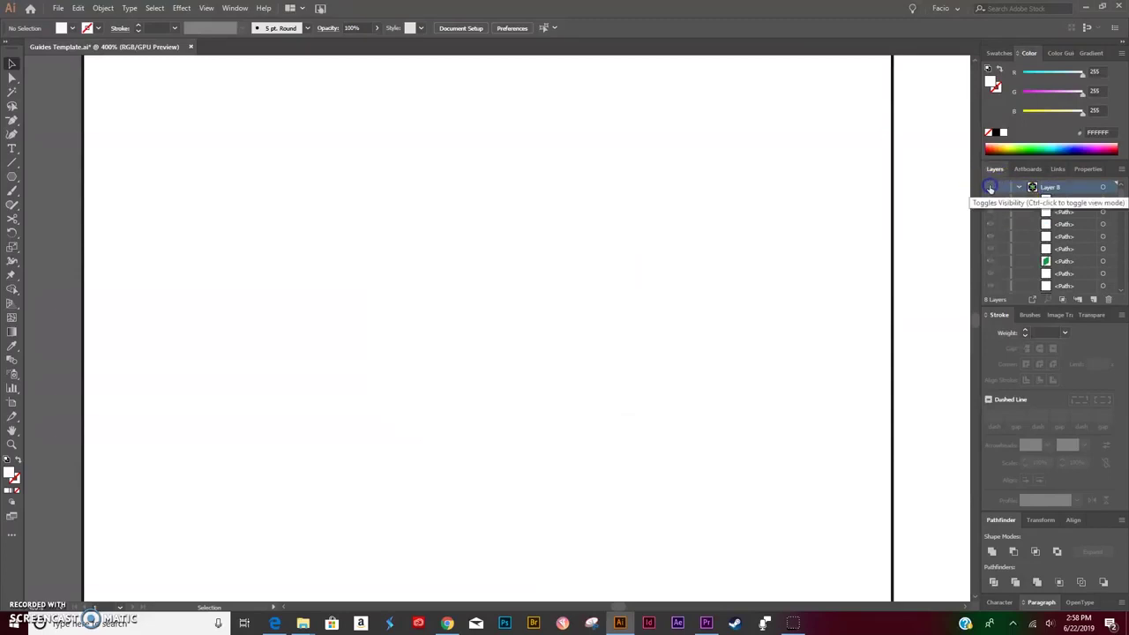
pyautogui.click(990, 188)
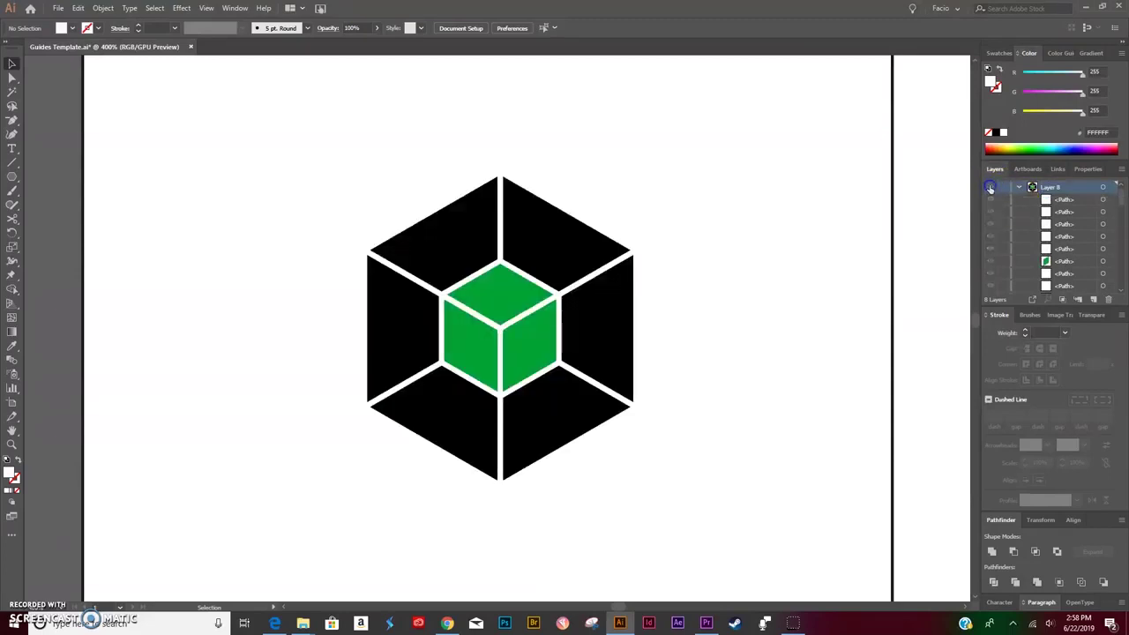
pyautogui.click(991, 187)
pyautogui.scroll(-3, 993, 254)
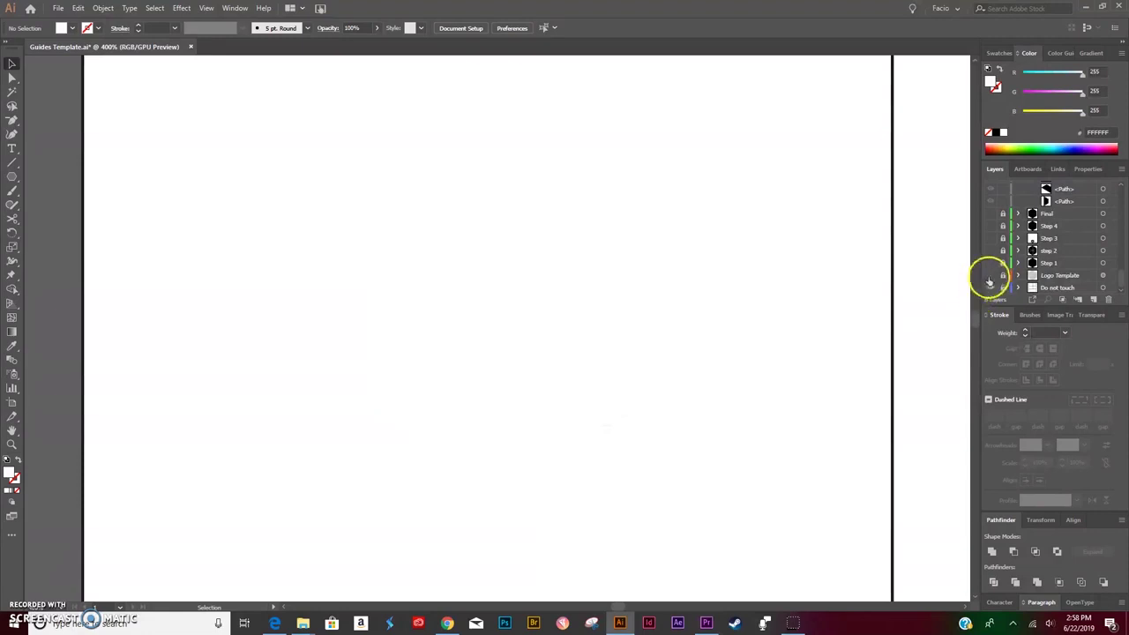
pyautogui.click(990, 280)
pyautogui.scroll(3, 1008, 235)
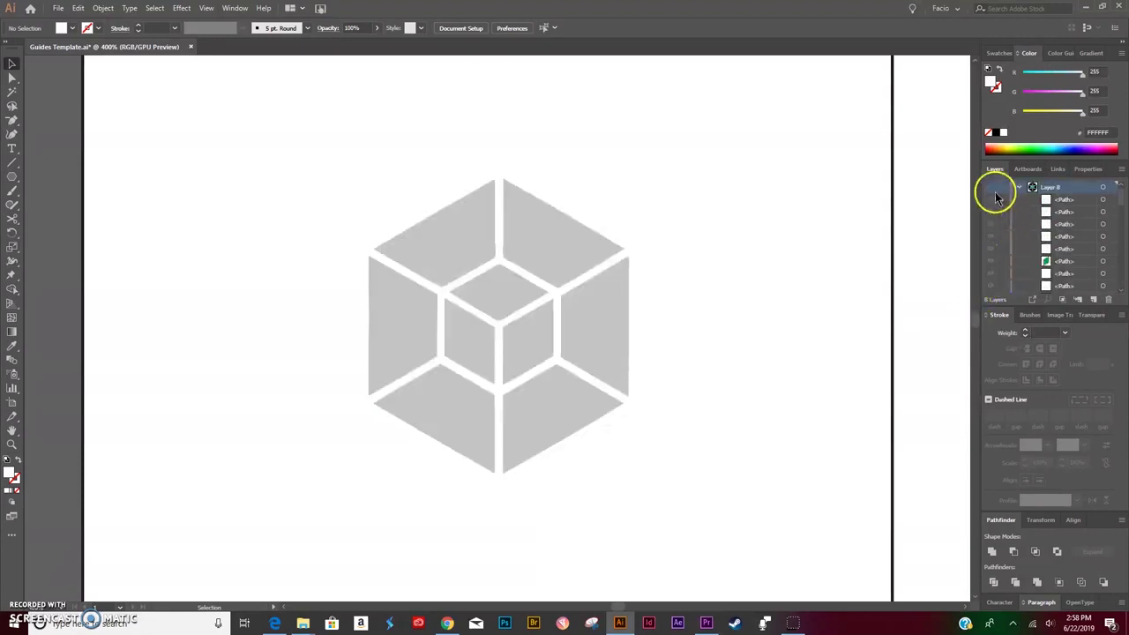
pyautogui.click(991, 187)
pyautogui.click(991, 188)
pyautogui.click(990, 188)
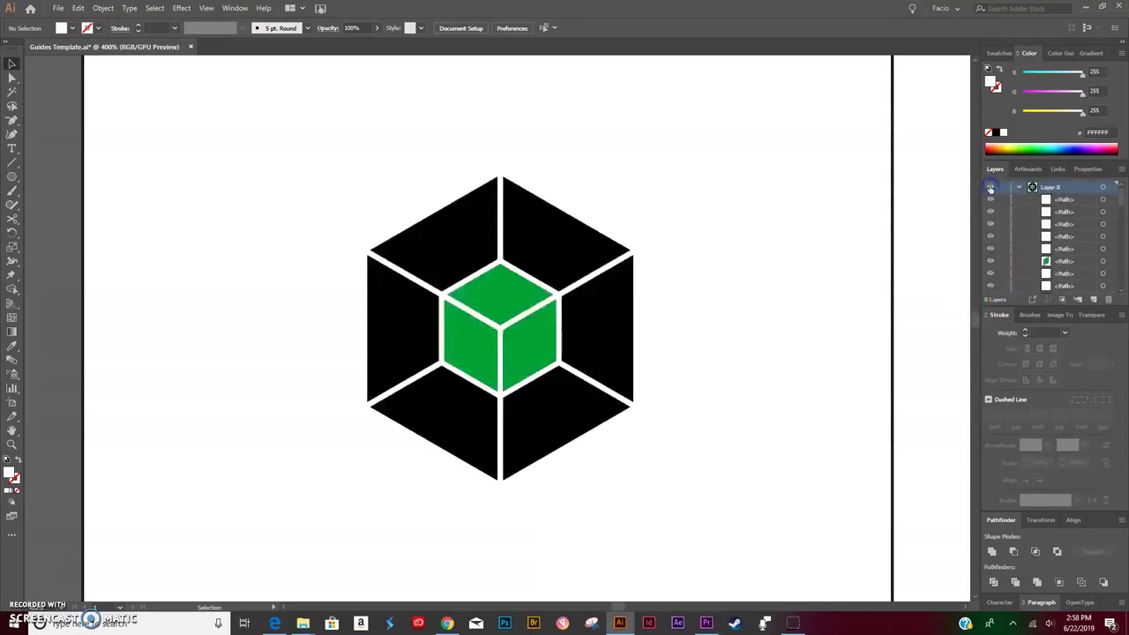
# Hide the Logo Template, Step 1 to Step 4 and Final layers, leaving Layer 8 shown and collapsed
pyautogui.click(990, 188)
pyautogui.click(990, 188)
pyautogui.click(990, 188)
pyautogui.click(991, 188)
pyautogui.scroll(-3, 1017, 260)
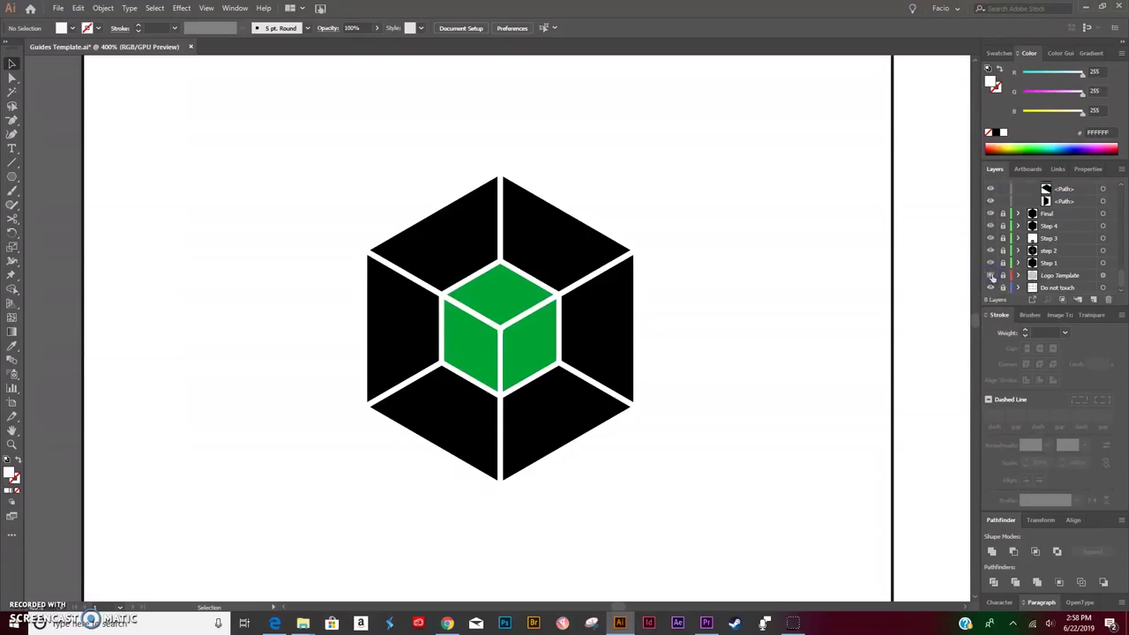
pyautogui.moveTo(992, 276); pyautogui.dragTo(990, 216)
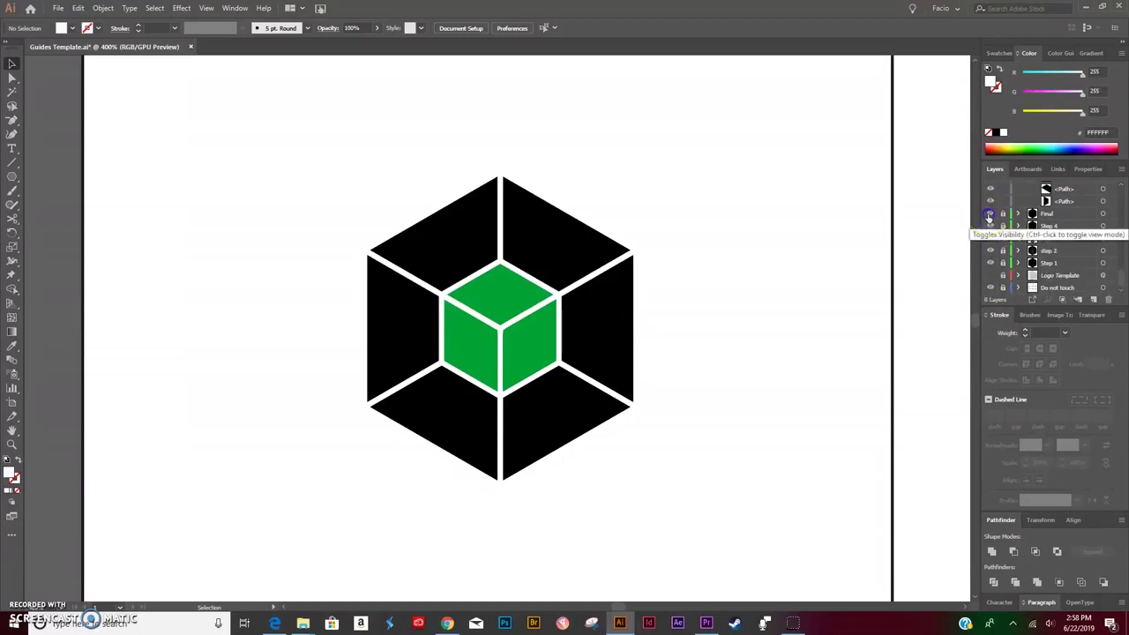
pyautogui.scroll(5, 997, 222)
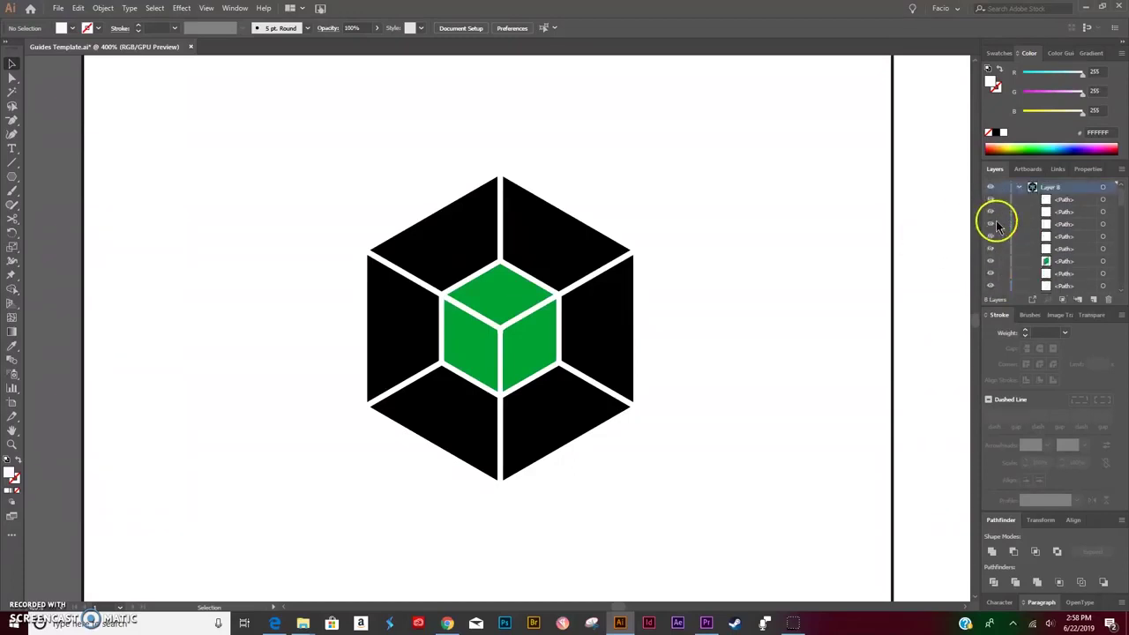
pyautogui.click(1019, 188)
# Select the six outer black pieces and move them from Layer 8 onto a new layer above it
pyautogui.click(550, 244)
pyautogui.keyDown('shift'); pyautogui.click(587, 345); pyautogui.keyUp('shift')
pyautogui.keyDown('shift'); pyautogui.click(550, 383); pyautogui.keyUp('shift')
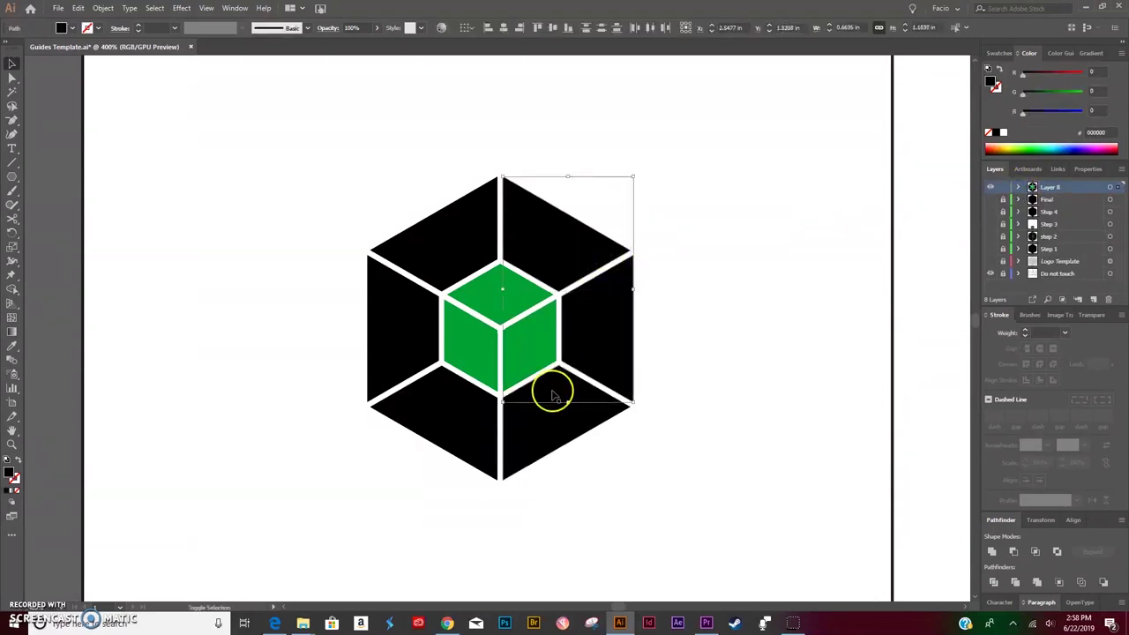
pyautogui.keyDown('shift'); pyautogui.click(465, 417); pyautogui.keyUp('shift')
pyautogui.keyDown('shift'); pyautogui.click(403, 335); pyautogui.keyUp('shift')
pyautogui.keyDown('shift'); pyautogui.click(432, 260); pyautogui.keyUp('shift')
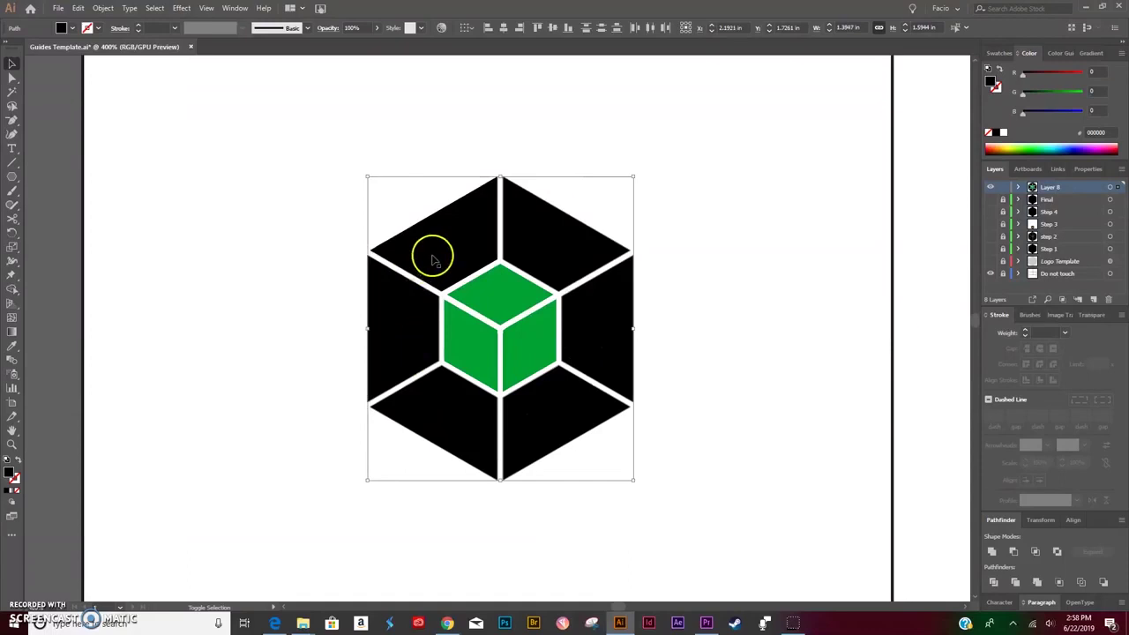
pyautogui.click(1093, 299)
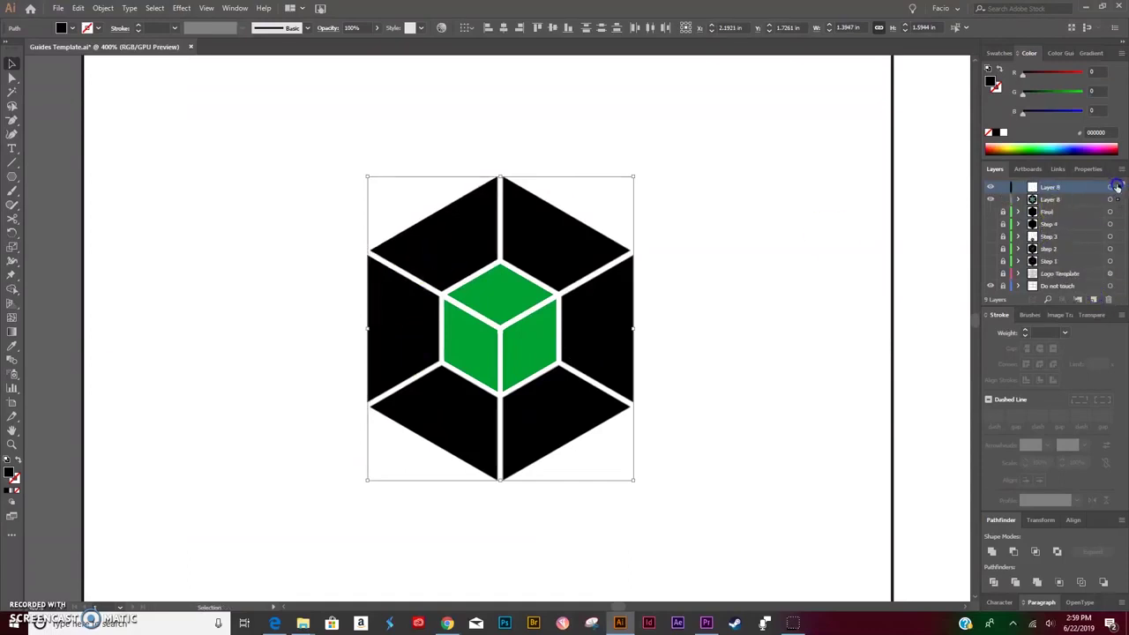
pyautogui.moveTo(1118, 187); pyautogui.dragTo(1117, 188)
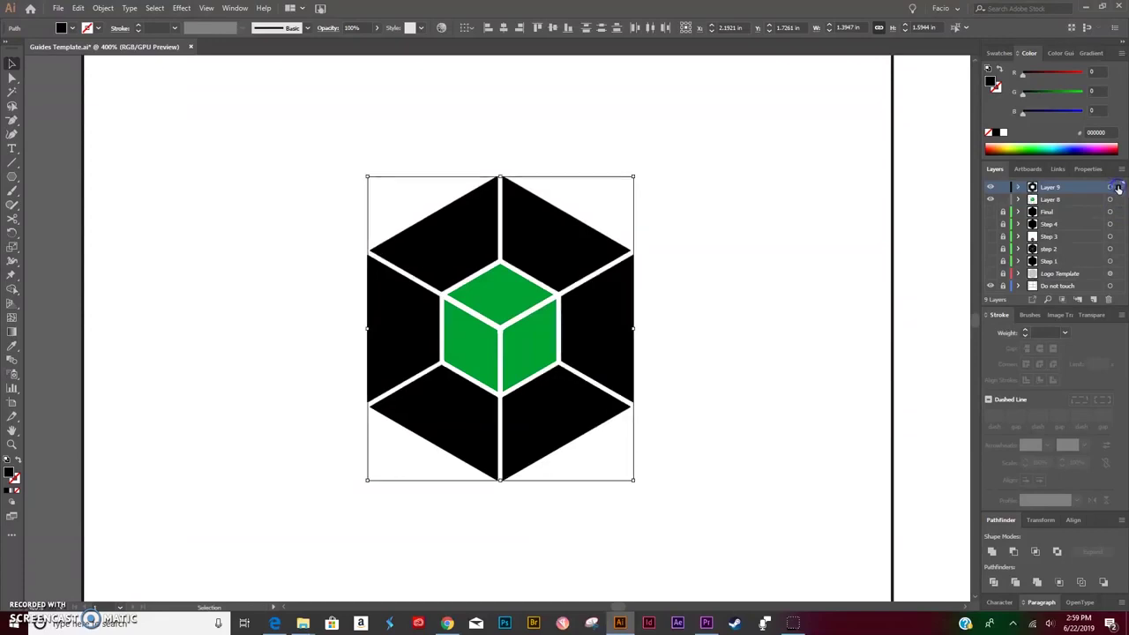
# Check Layer 9's contents by toggling its visibility, and move the green cube faces onto it
pyautogui.click(990, 187)
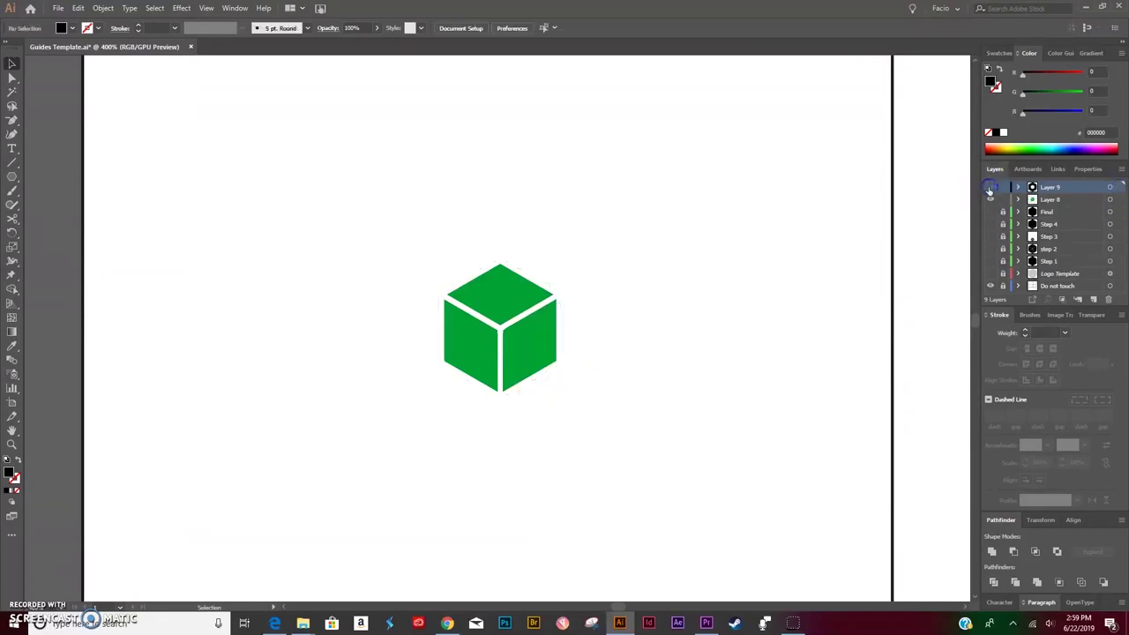
pyautogui.click(989, 188)
pyautogui.click(504, 293)
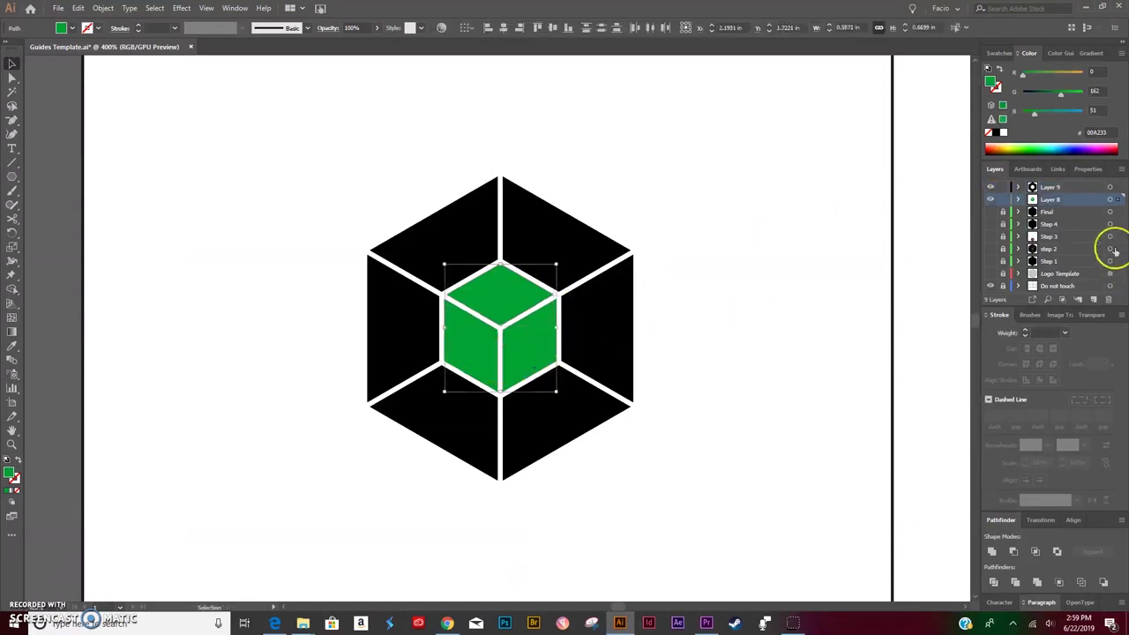
pyautogui.click(1116, 188)
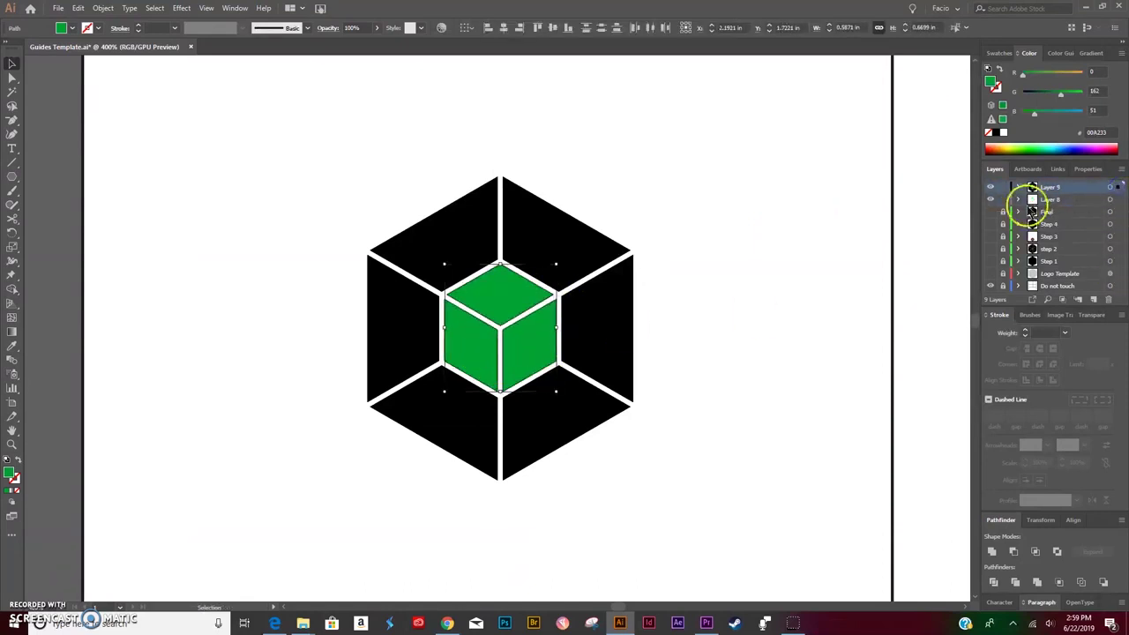
# Delete the leftover white divider shapes together with Layer 8, and leave Layer 9 visible
pyautogui.click(1110, 188)
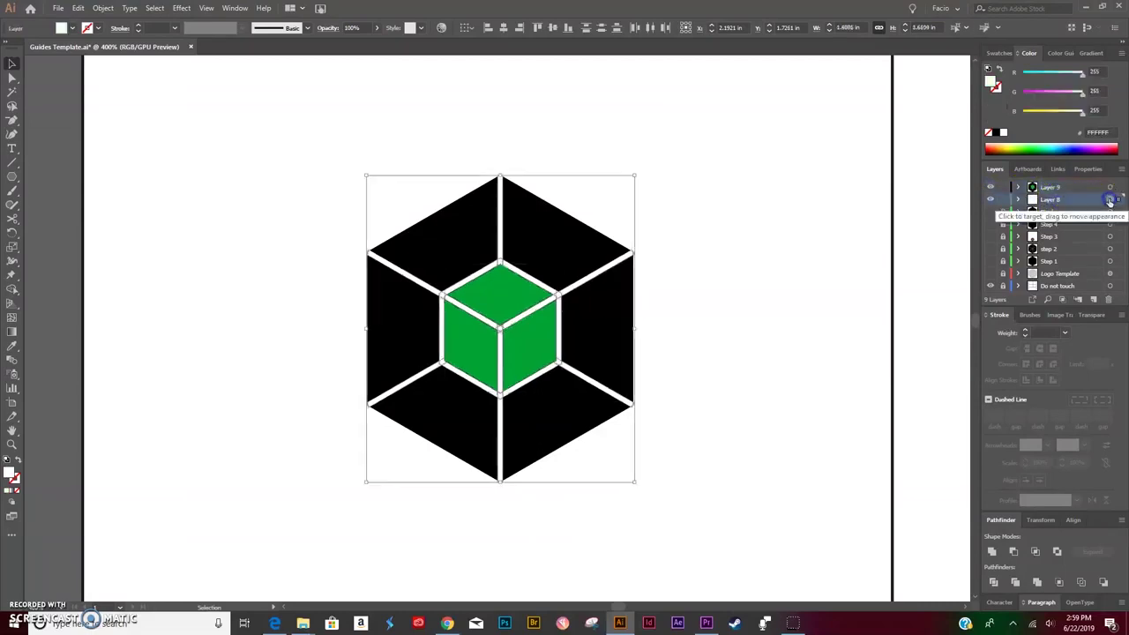
pyautogui.keyDown('ctrl'); pyautogui.click(990, 187); pyautogui.keyUp('ctrl')
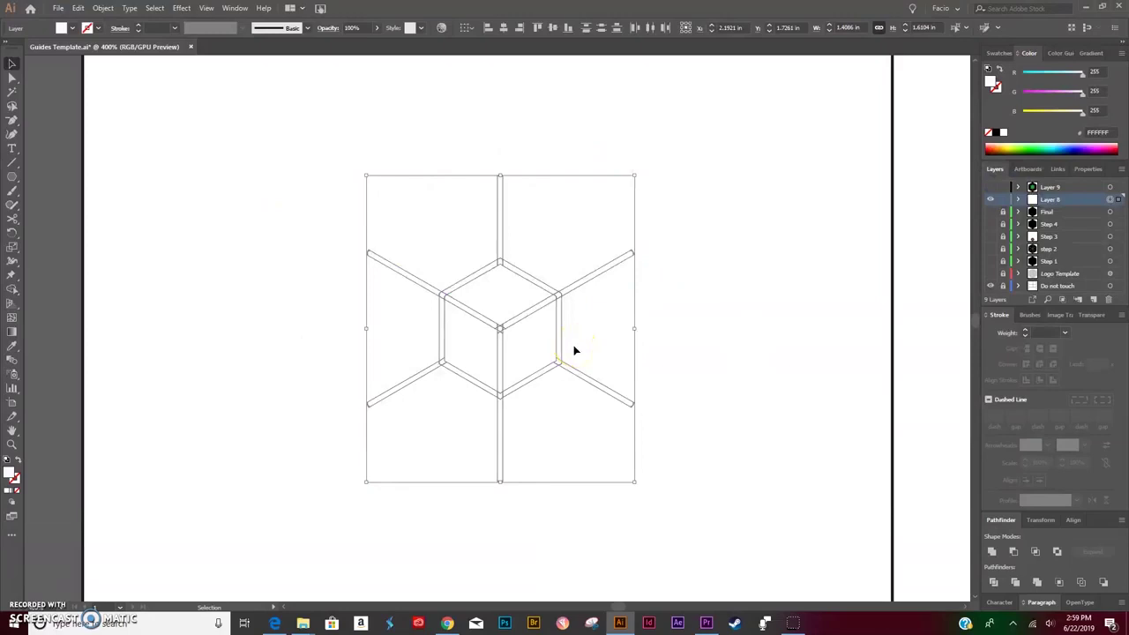
pyautogui.press('Delete')
pyautogui.click(1108, 299)
pyautogui.click(991, 187)
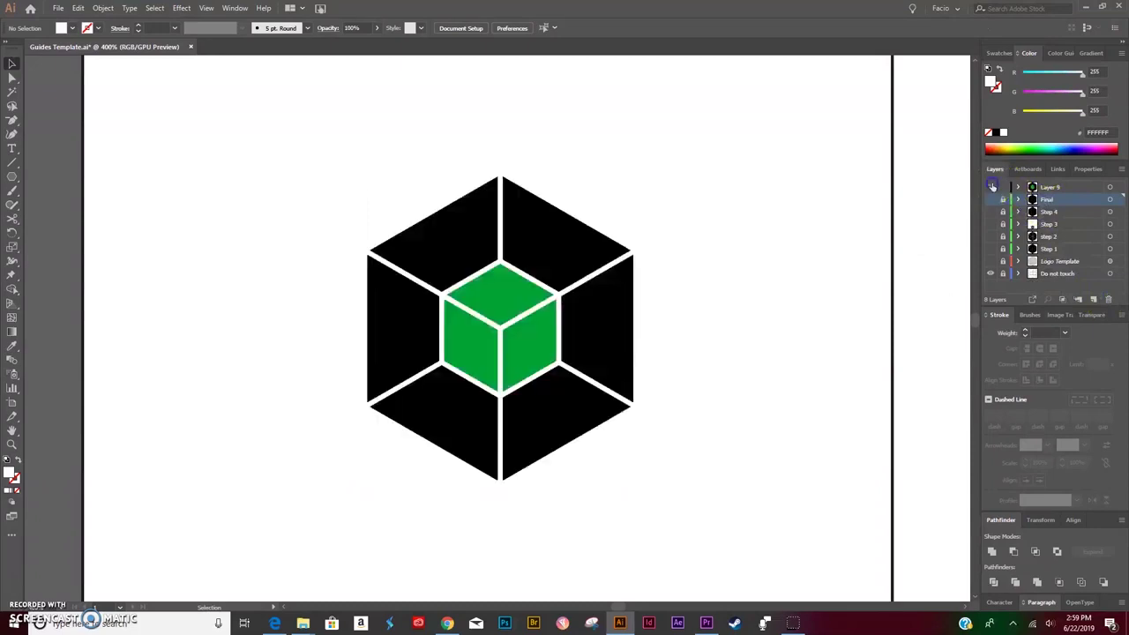
# Undo a test pull of one black piece and fill all the logo pieces with black
pyautogui.moveTo(579, 254); pyautogui.dragTo(654, 196)
pyautogui.hotkey('ctrl', 'z')
pyautogui.click(267, 487)
pyautogui.moveTo(267, 487); pyautogui.dragTo(252, 516)
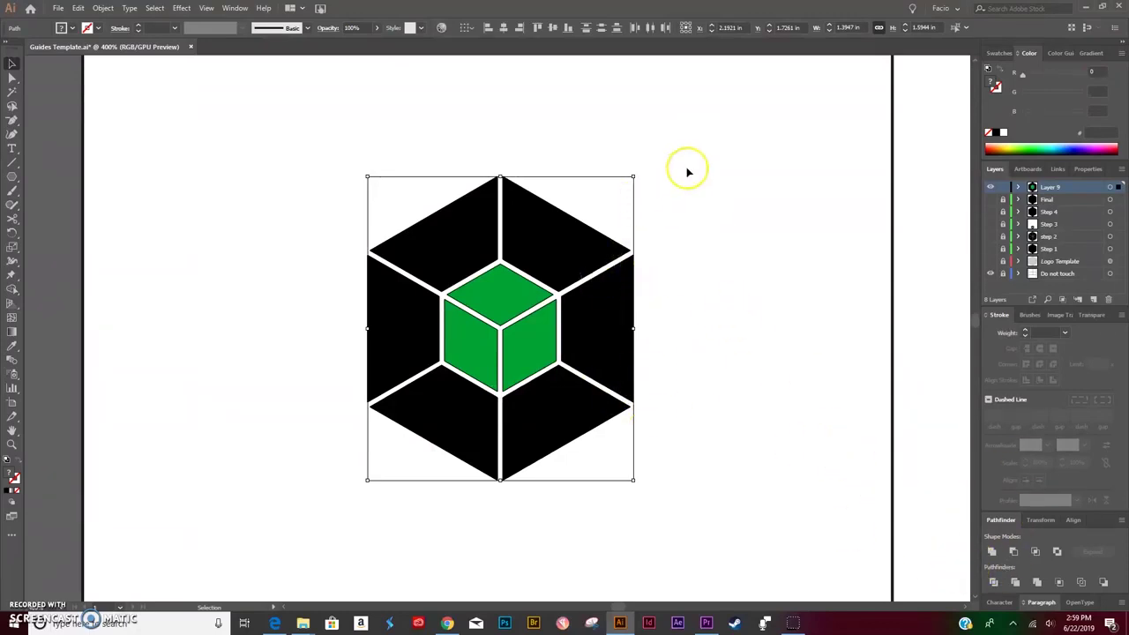
pyautogui.click(997, 132)
pyautogui.click(792, 234)
# Combine all the black logo pieces into one compound shape
pyautogui.moveTo(655, 134); pyautogui.dragTo(228, 554)
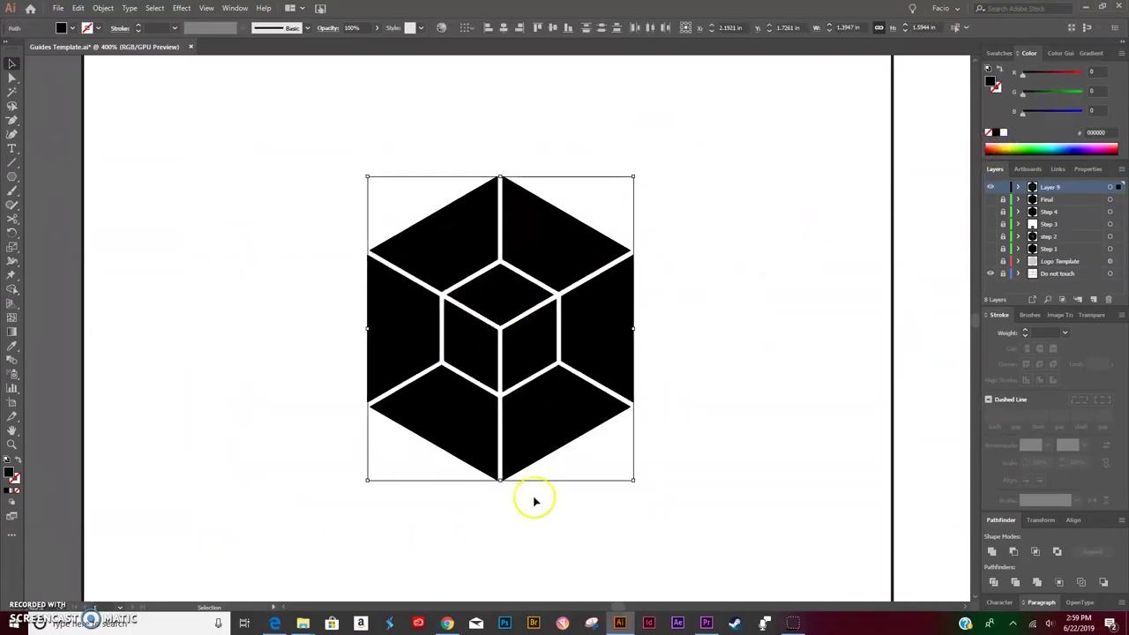
pyautogui.click(1122, 521)
pyautogui.click(856, 516)
pyautogui.moveTo(686, 168); pyautogui.dragTo(243, 524)
pyautogui.click(1123, 522)
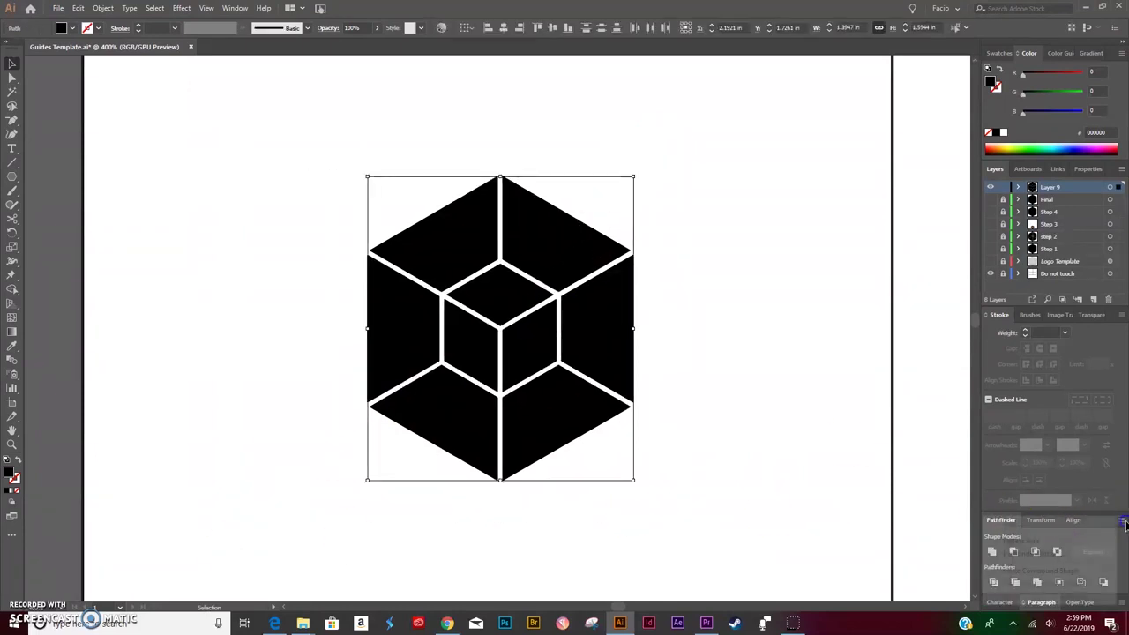
pyautogui.click(1037, 570)
# Move the compound logo around as one object and recolor it olive (736600) as a test
pyautogui.moveTo(645, 247); pyautogui.dragTo(448, 329)
pyautogui.moveTo(376, 382); pyautogui.dragTo(540, 245)
pyautogui.click(690, 250)
pyautogui.click(524, 239)
pyautogui.click(989, 152)
pyautogui.click(618, 301)
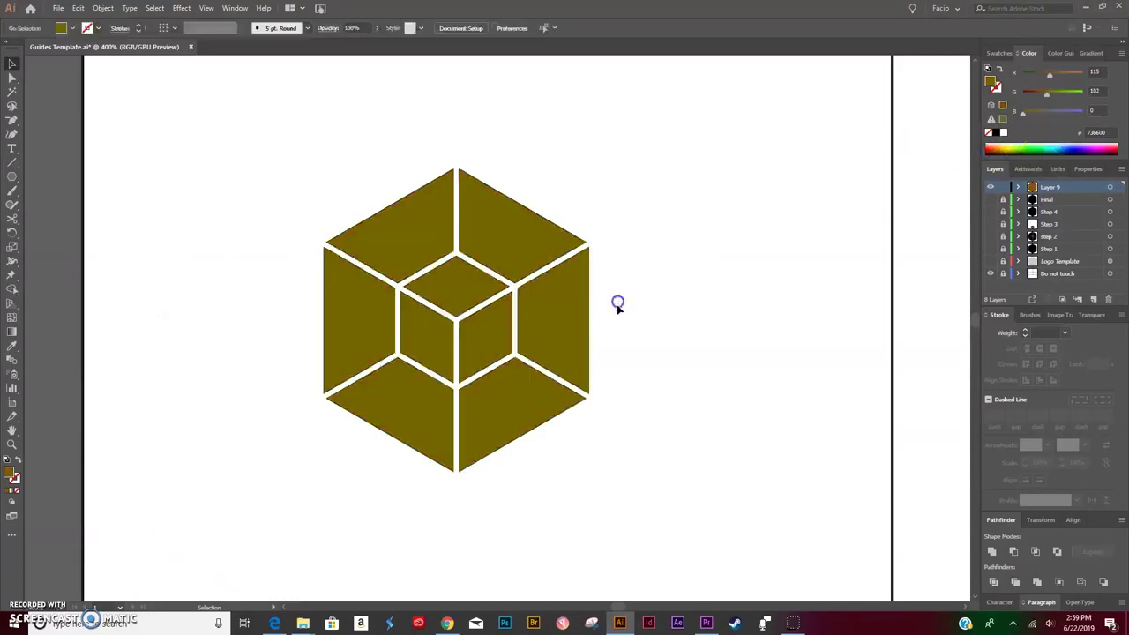
# Recolor the compound logo magenta (FF00CB) as a test and return its fill to black
pyautogui.click(516, 246)
pyautogui.click(1082, 146)
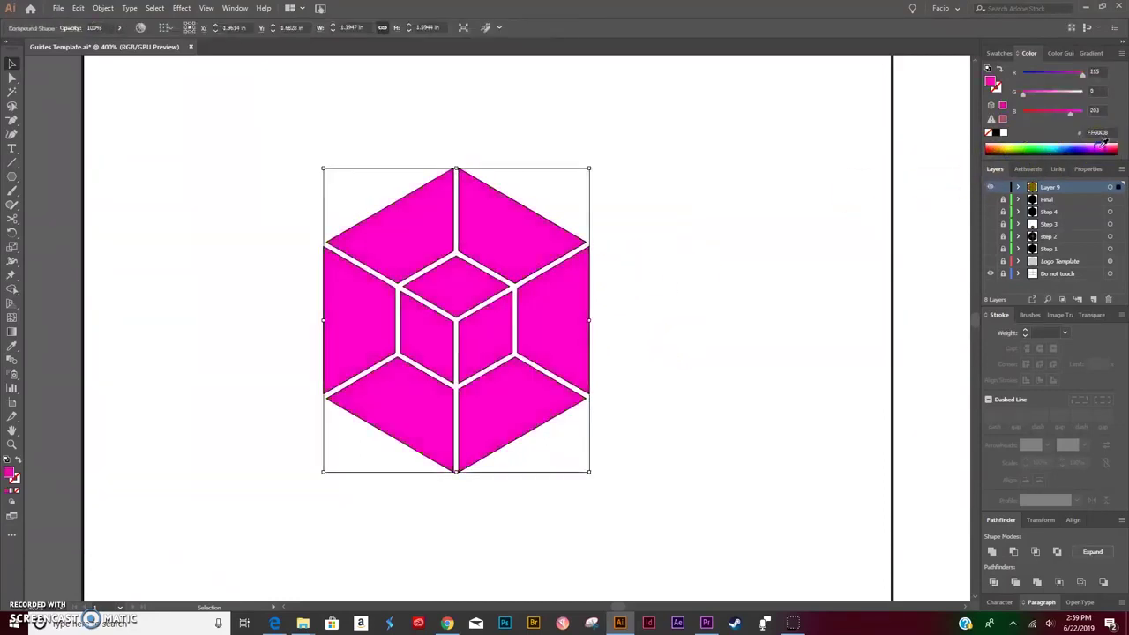
pyautogui.click(751, 365)
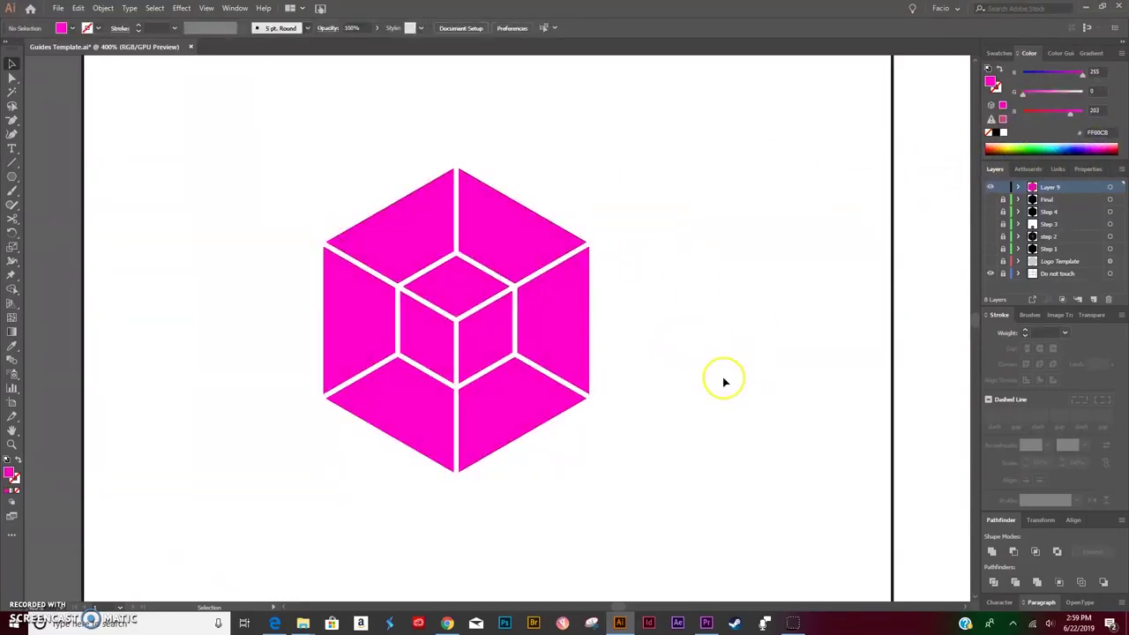
pyautogui.hotkey('ctrl', '-')
pyautogui.hotkey('ctrl', '-')
pyautogui.click(520, 275)
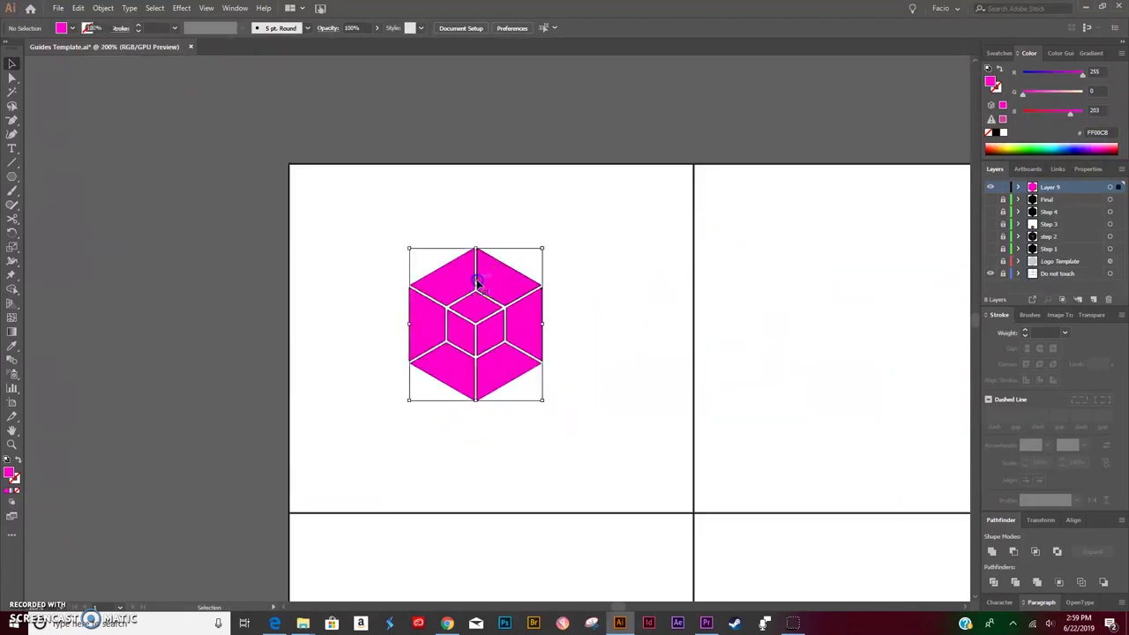
pyautogui.click(995, 133)
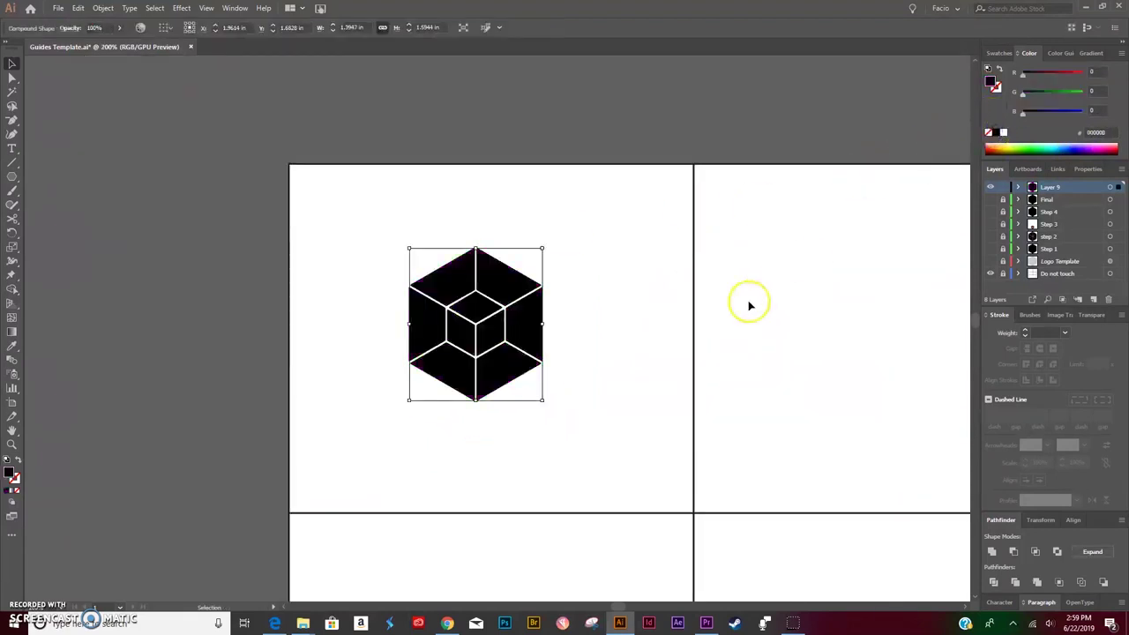
# Move the black logo into the left half of the wide cell at the bottom of the artboard
pyautogui.scroll(-5, 747, 303)
pyautogui.moveTo(529, 139); pyautogui.dragTo(719, 520)
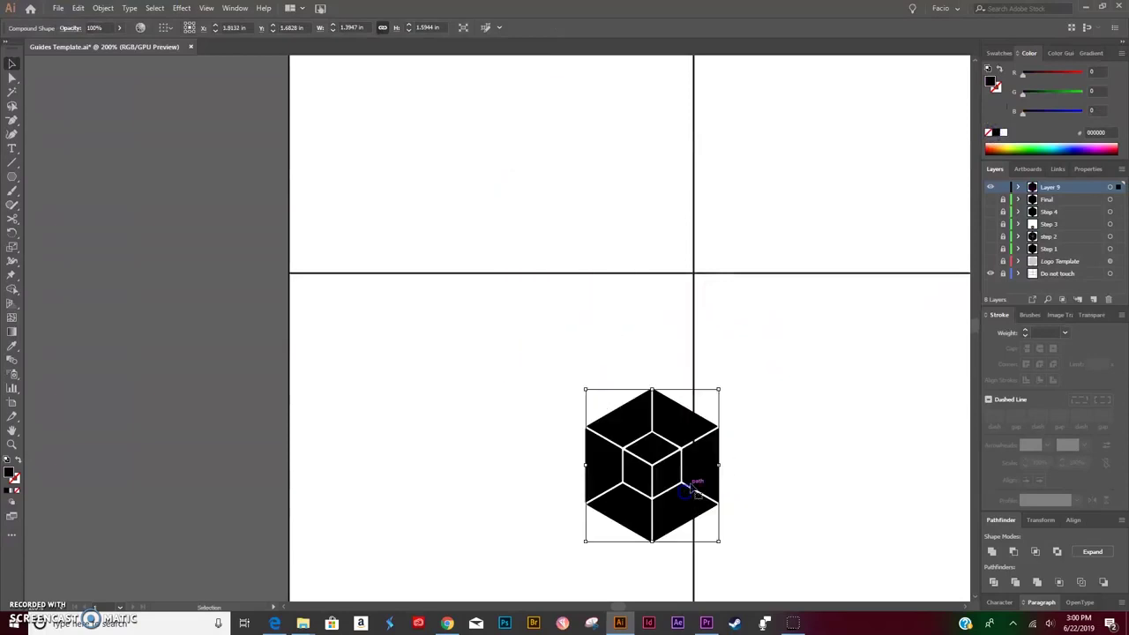
pyautogui.hotkey('ctrl', 'z')
pyautogui.scroll(2, 693, 479)
pyautogui.moveTo(660, 227); pyautogui.dragTo(700, 497)
pyautogui.scroll(-3, 700, 497)
pyautogui.moveTo(691, 397); pyautogui.dragTo(541, 469)
pyautogui.hotkey('ctrl', '0')
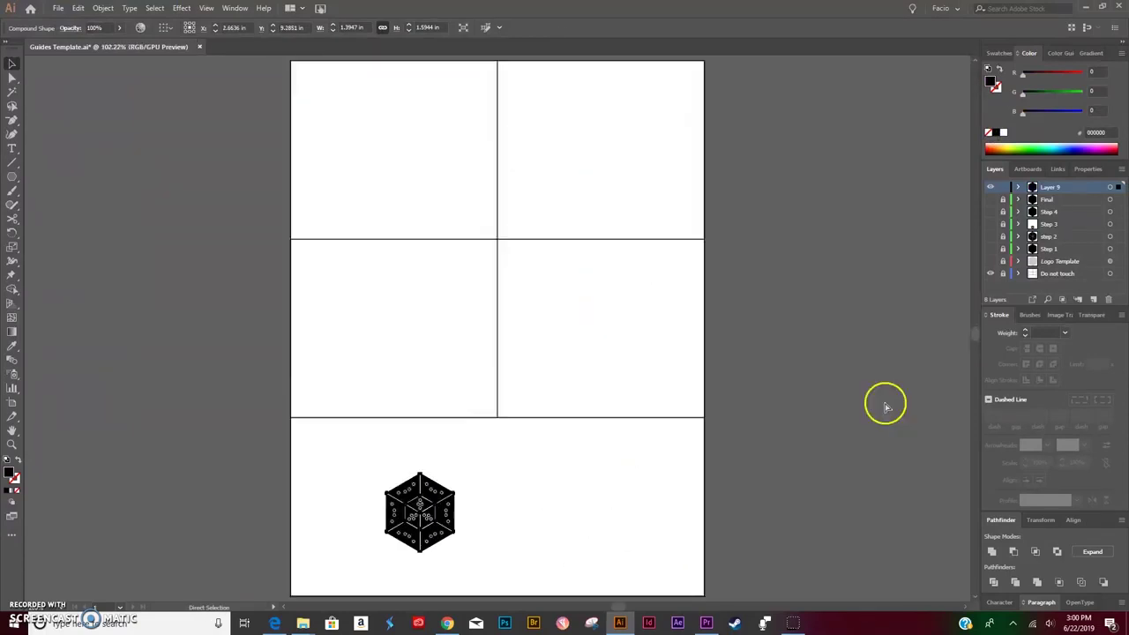
# Show the Step 1, step 2, Step 3 and Step 4 layers to display the construction stages
pyautogui.click(990, 248)
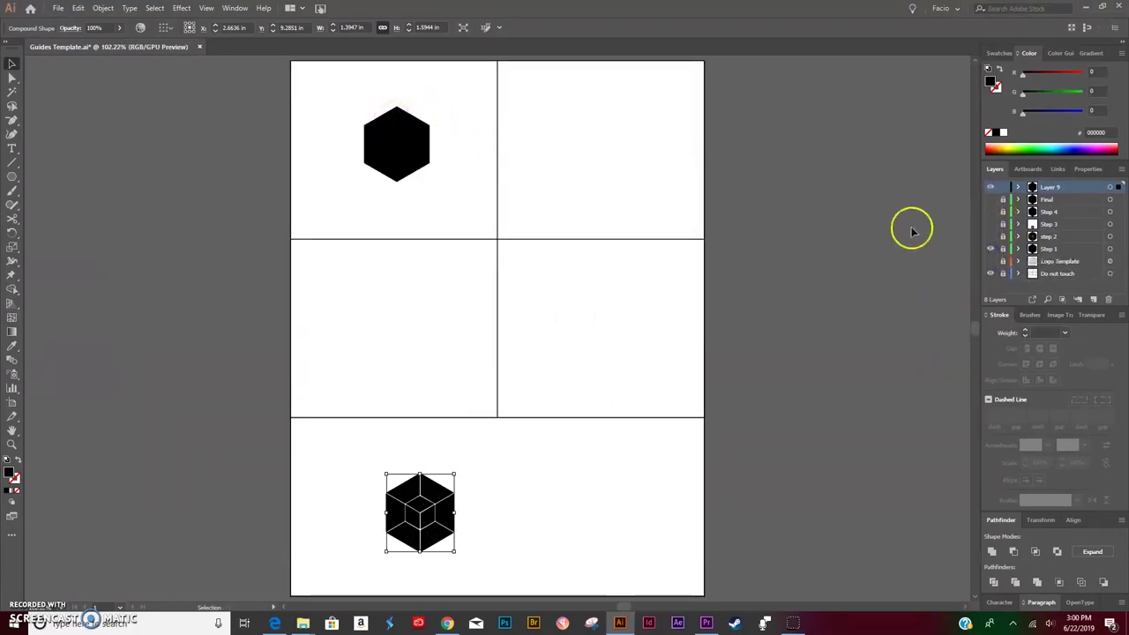
pyautogui.click(990, 236)
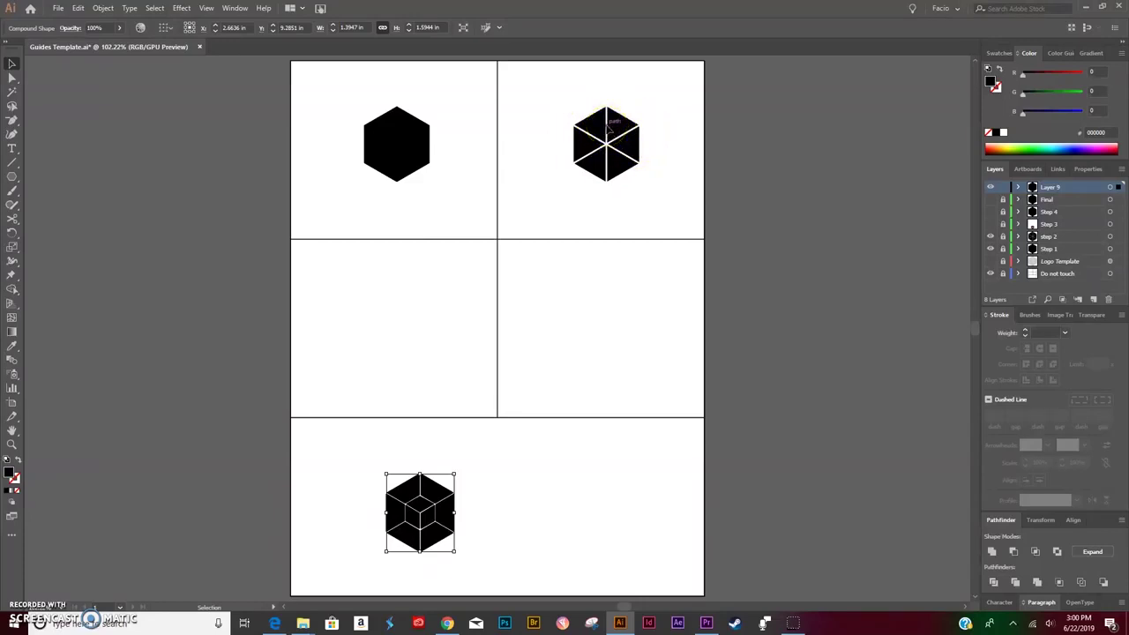
pyautogui.click(990, 248)
pyautogui.click(989, 237)
pyautogui.click(989, 224)
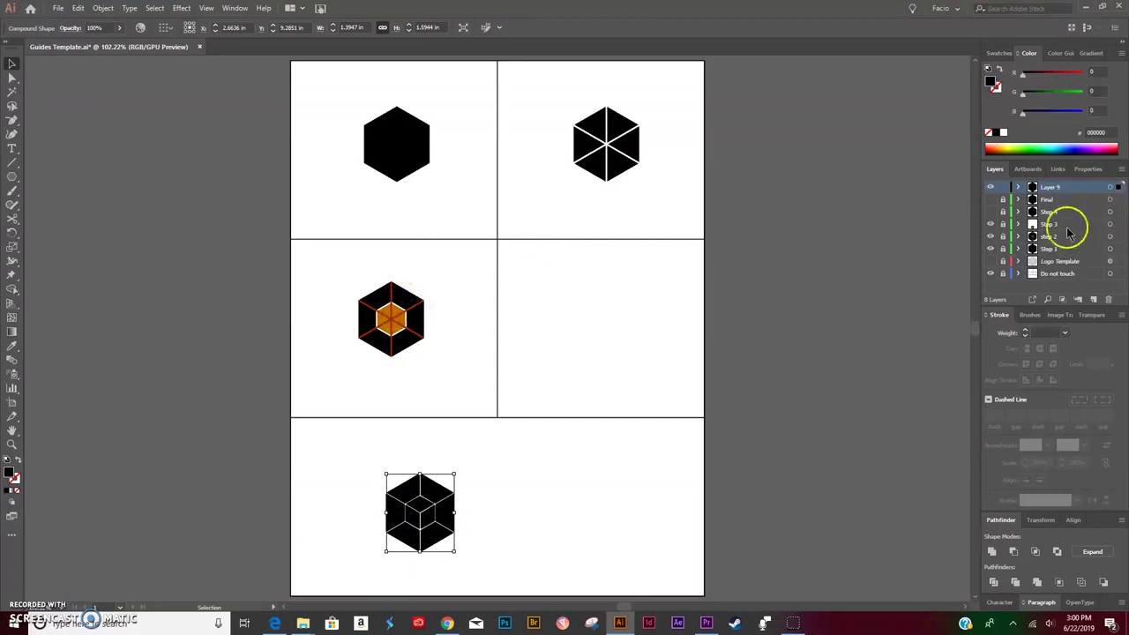
pyautogui.click(989, 212)
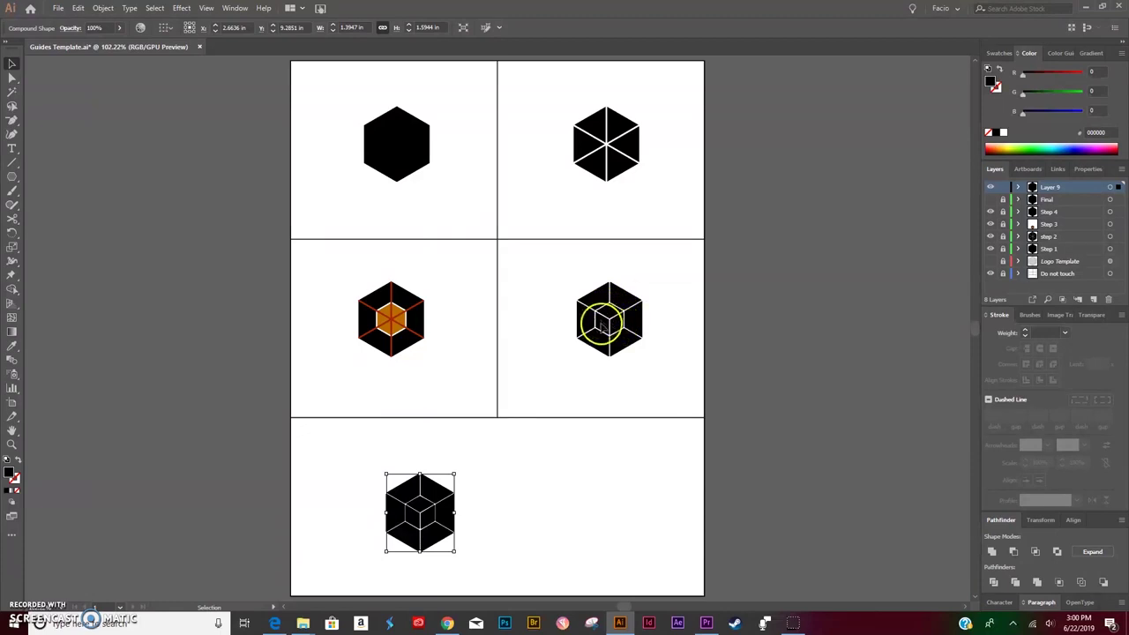
# Enlarge the logo proportionally from its center to about 2.24 in wide and show the Final layer
pyautogui.click(486, 494)
pyautogui.click(450, 499)
pyautogui.moveTo(452, 475); pyautogui.dragTo(529, 451)
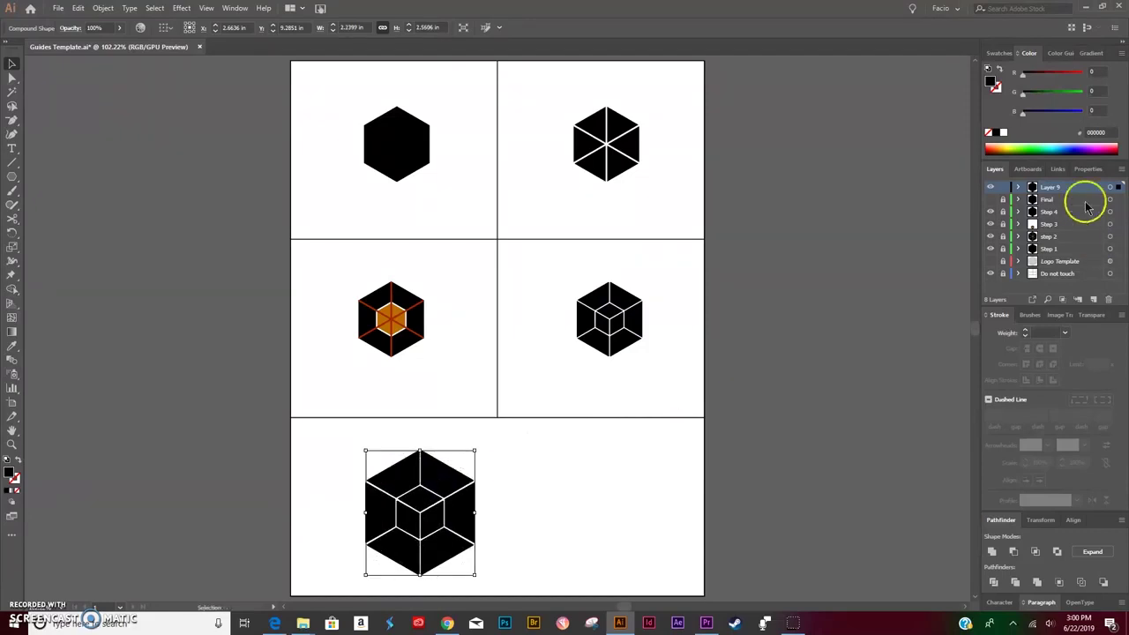
pyautogui.click(991, 200)
# Place the logo to the left of the Final layer's reference logo and enlarge it a little more
pyautogui.moveTo(449, 491); pyautogui.dragTo(365, 484)
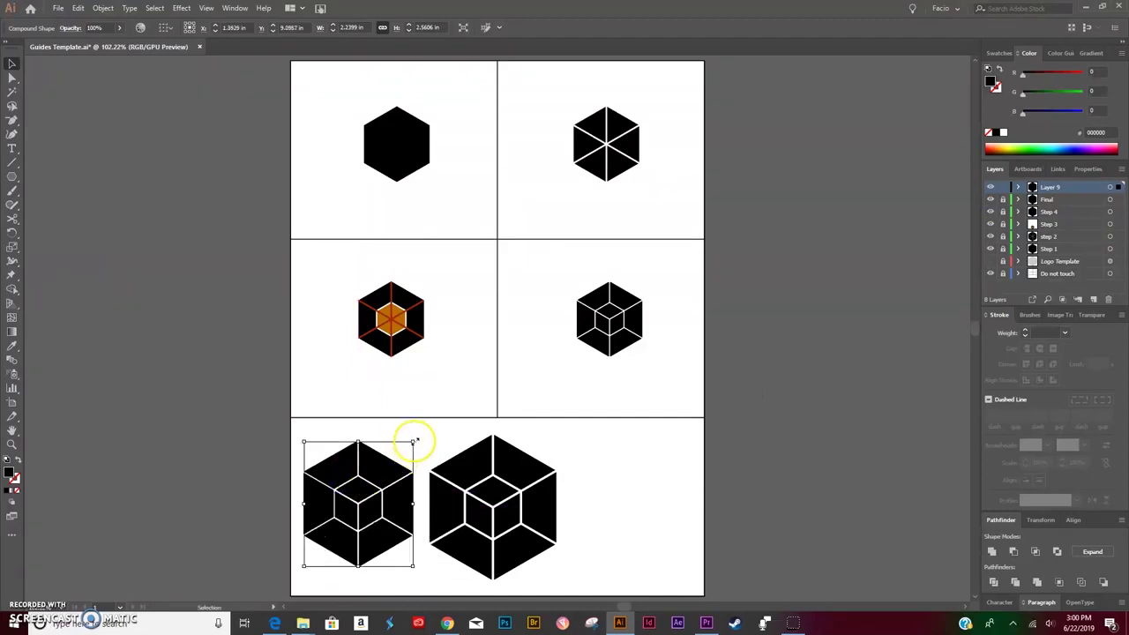
pyautogui.moveTo(413, 441); pyautogui.dragTo(424, 428)
pyautogui.click(650, 483)
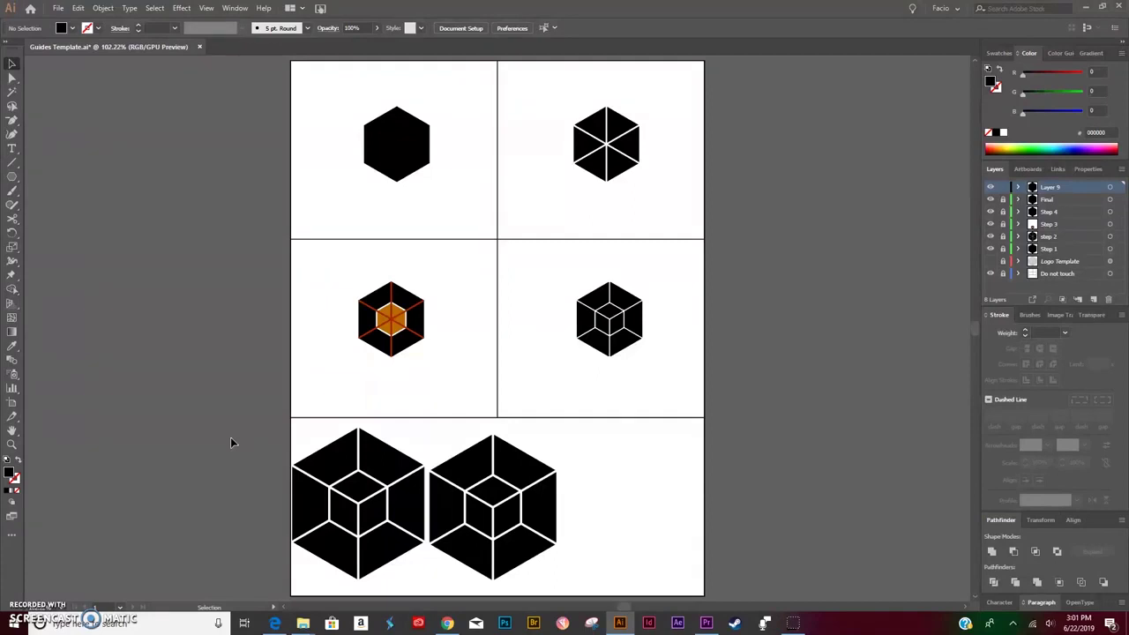
pyautogui.click(184, 486)
pyautogui.click(21, 594)
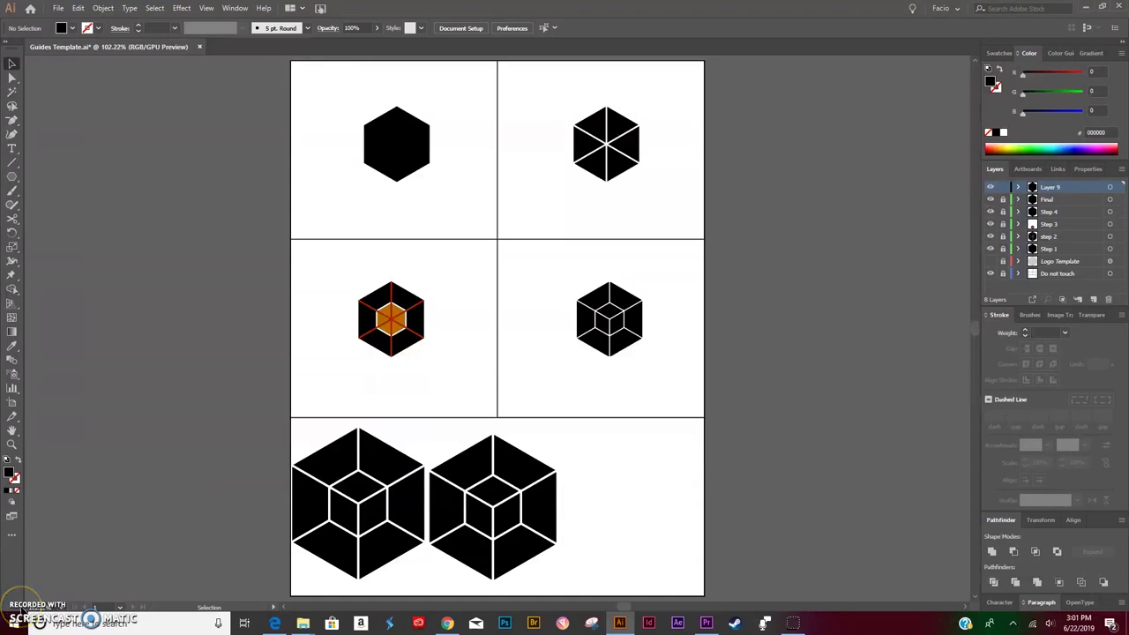